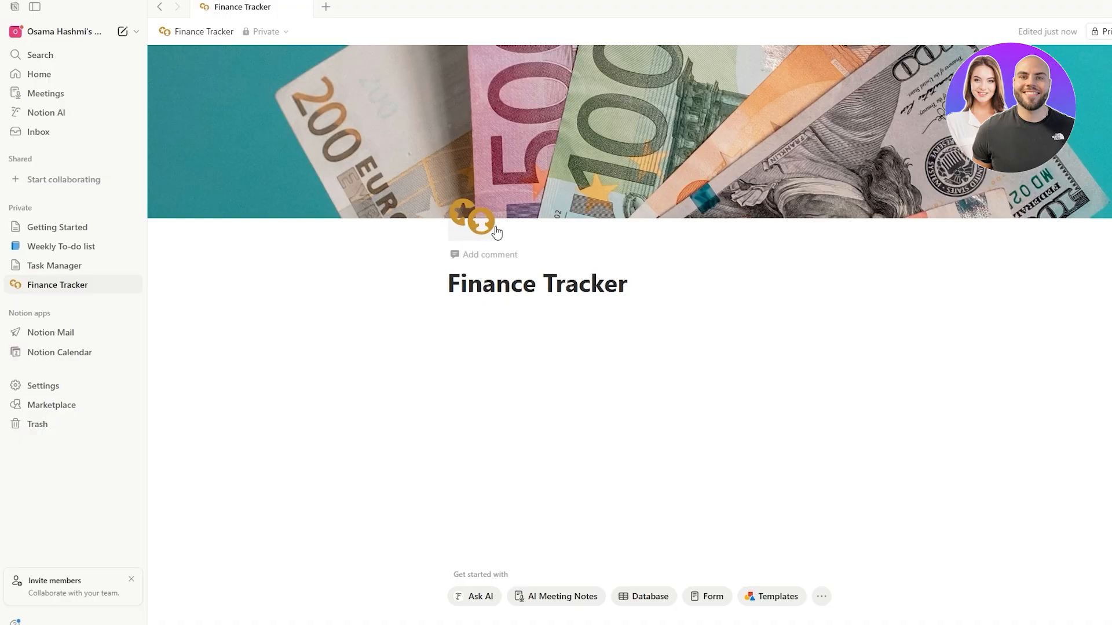
- Insert an inline database into the body of the Finance Tracker page
{"action": "left_click", "coordinate": [441, 284]}
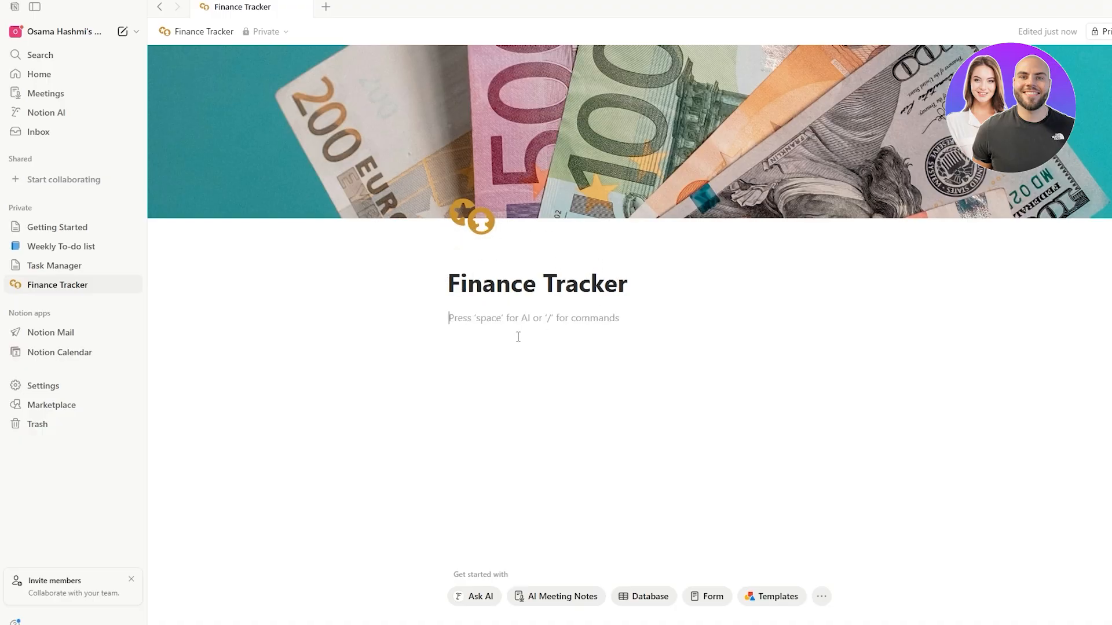
{"action": "type", "text": "/"}
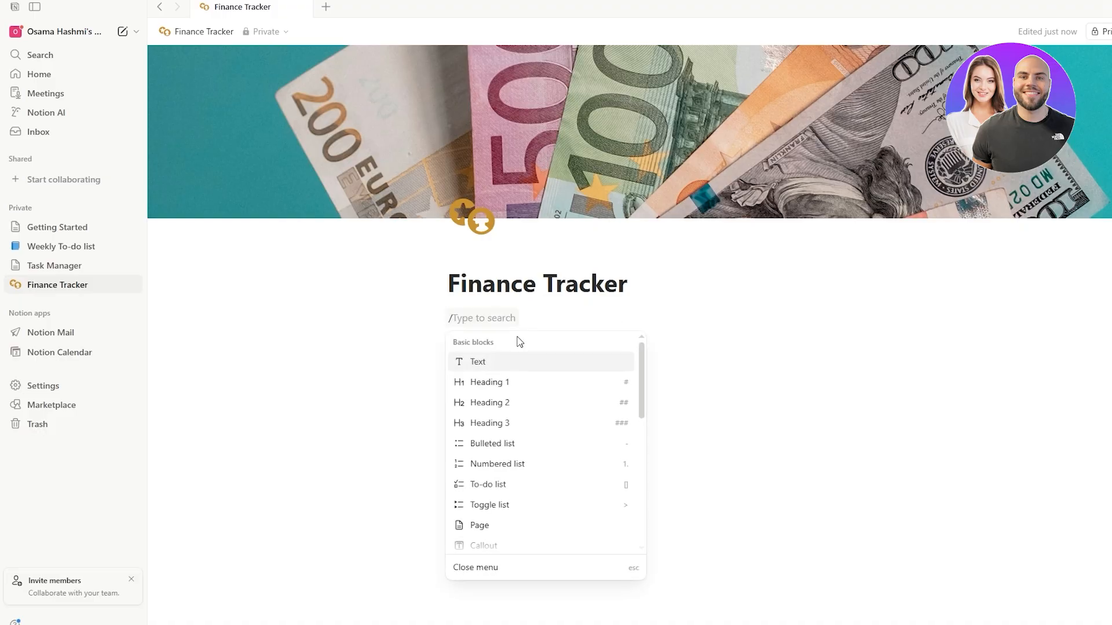
{"action": "scroll", "coordinate": [539, 452], "scroll_direction": "down", "scroll_amount": 5}
{"action": "scroll", "coordinate": [541, 400], "scroll_direction": "up", "scroll_amount": 2}
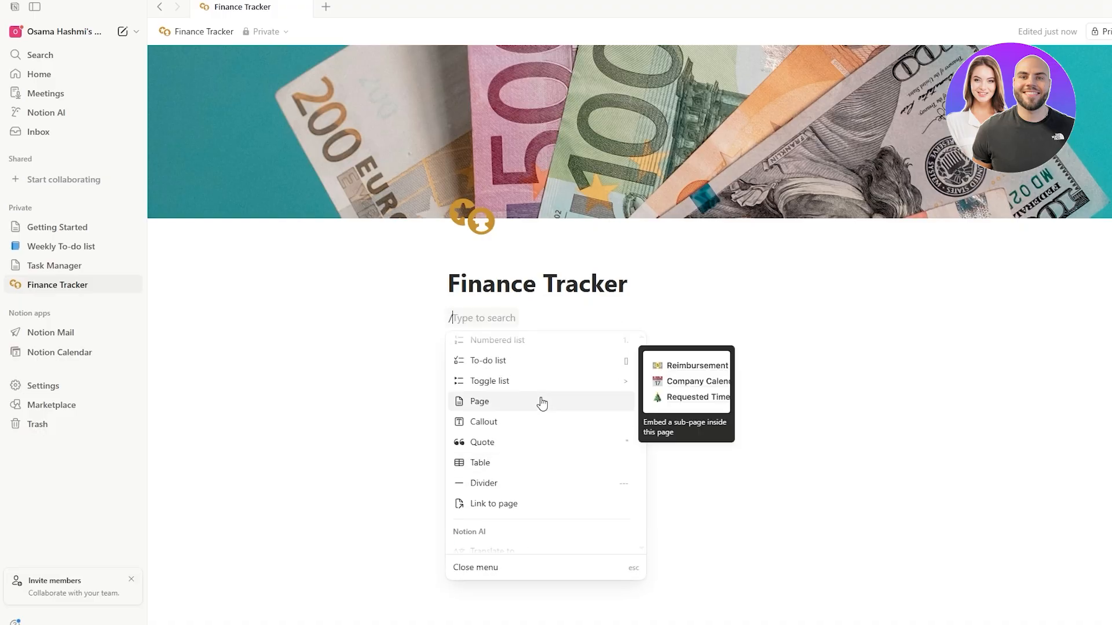
{"action": "scroll", "coordinate": [528, 451], "scroll_direction": "down", "scroll_amount": 4}
{"action": "scroll", "coordinate": [528, 451], "scroll_direction": "down", "scroll_amount": 2}
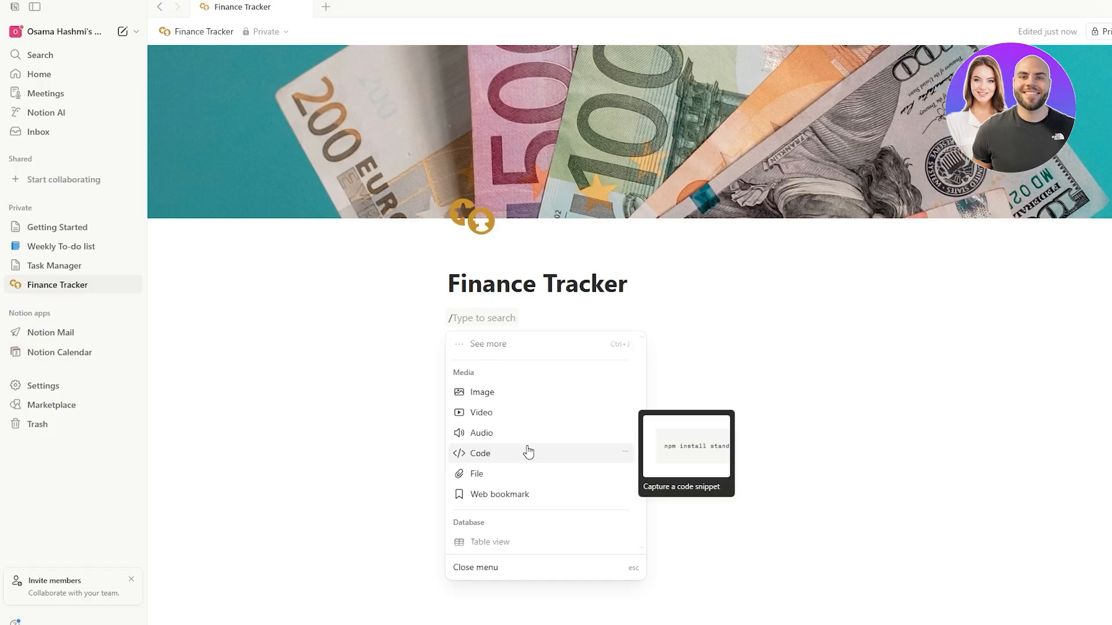
{"action": "type", "text": "da"}
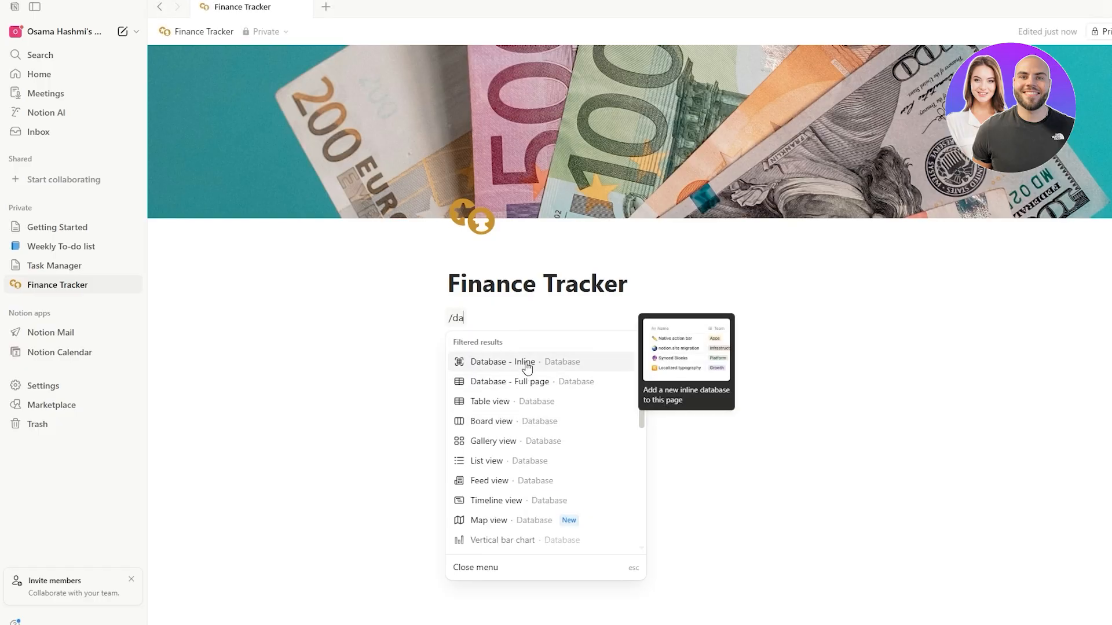
{"action": "left_click", "coordinate": [523, 365]}
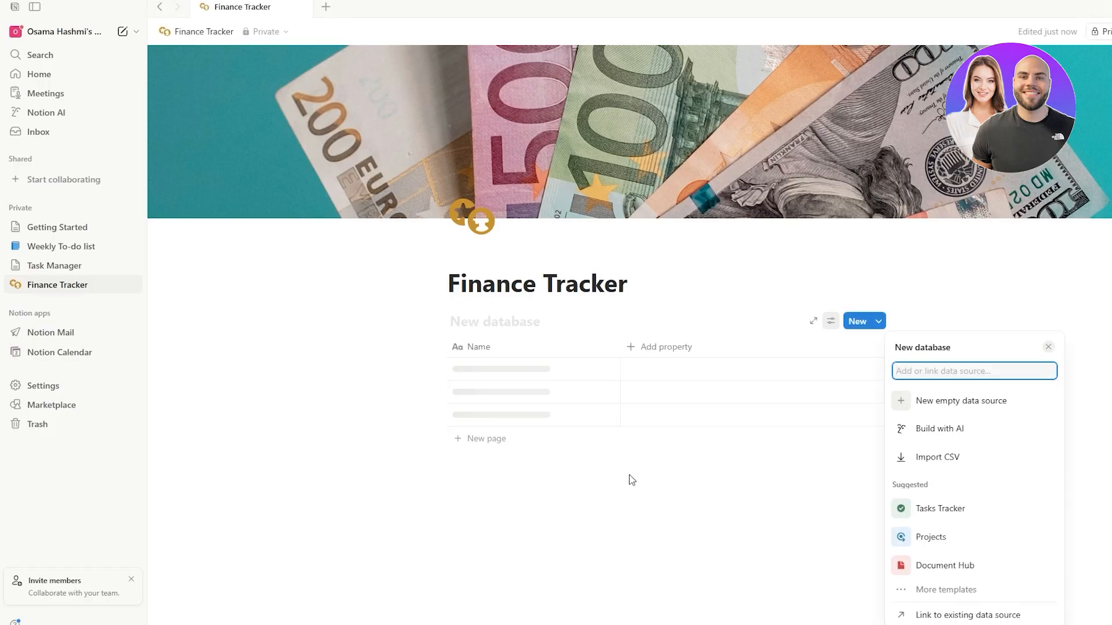
- Name the new database "Income" and add the heading "Income & Finance" above it
{"action": "left_click", "coordinate": [490, 319]}
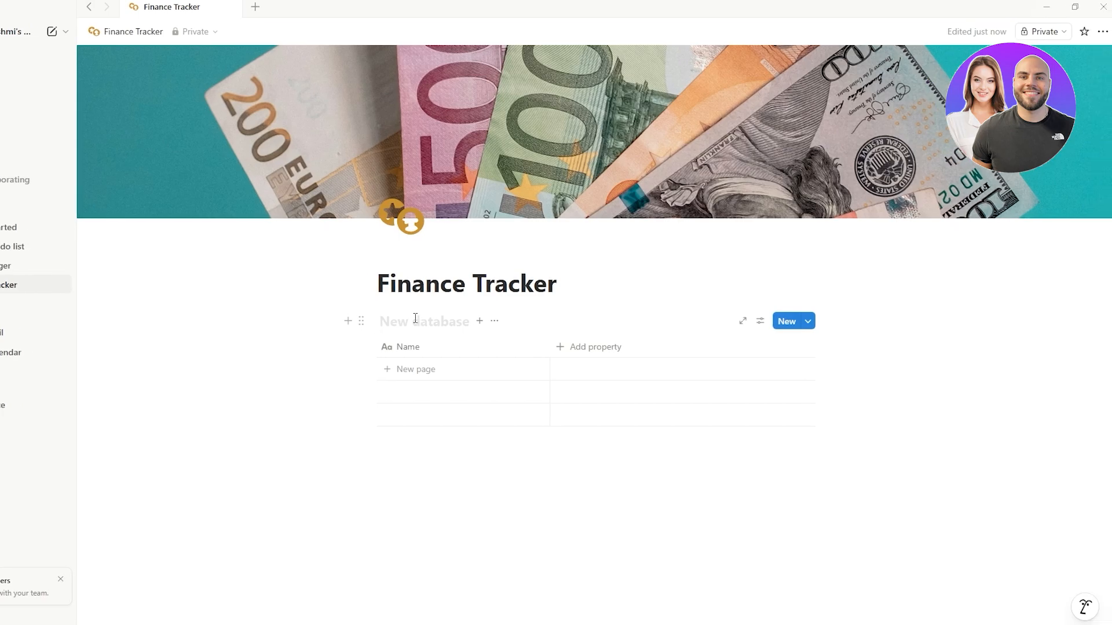
{"action": "left_click", "coordinate": [415, 318]}
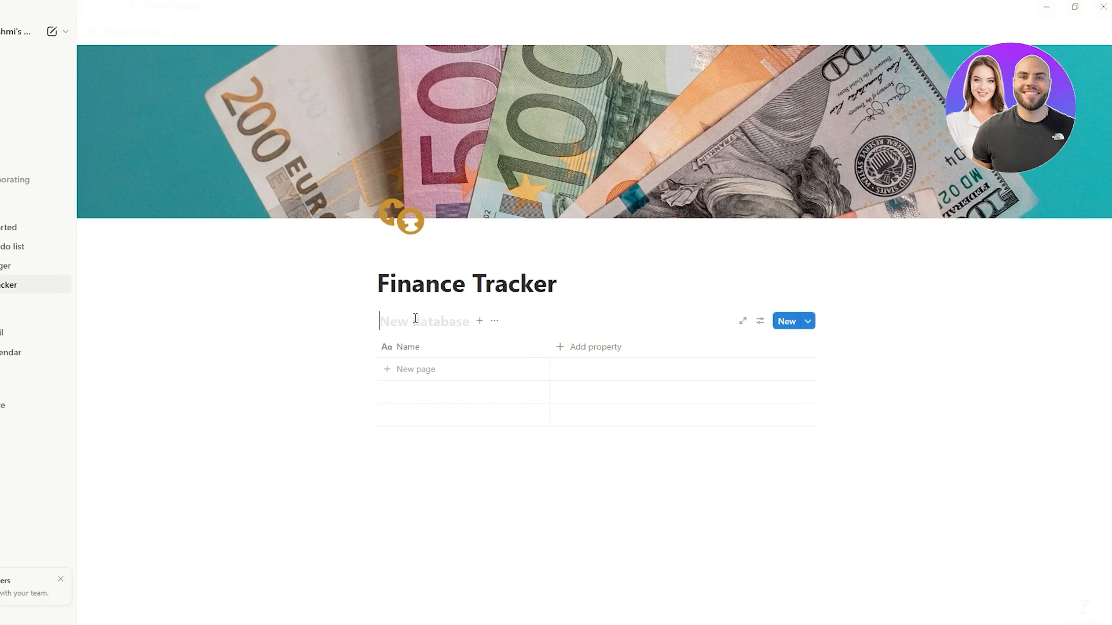
{"action": "type", "text": "Income and"}
{"action": "key", "text": "BackSpace"}
{"action": "key", "text": "BackSpace"}
{"action": "key", "text": "BackSpace"}
{"action": "key", "text": "BackSpace"}
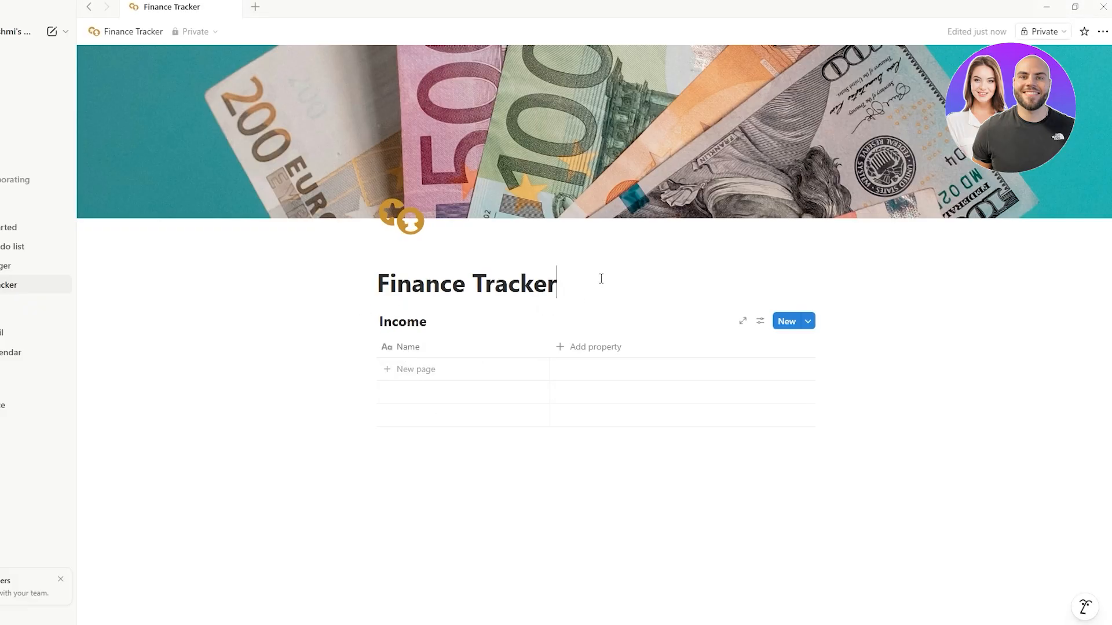
{"action": "key", "text": "Return"}
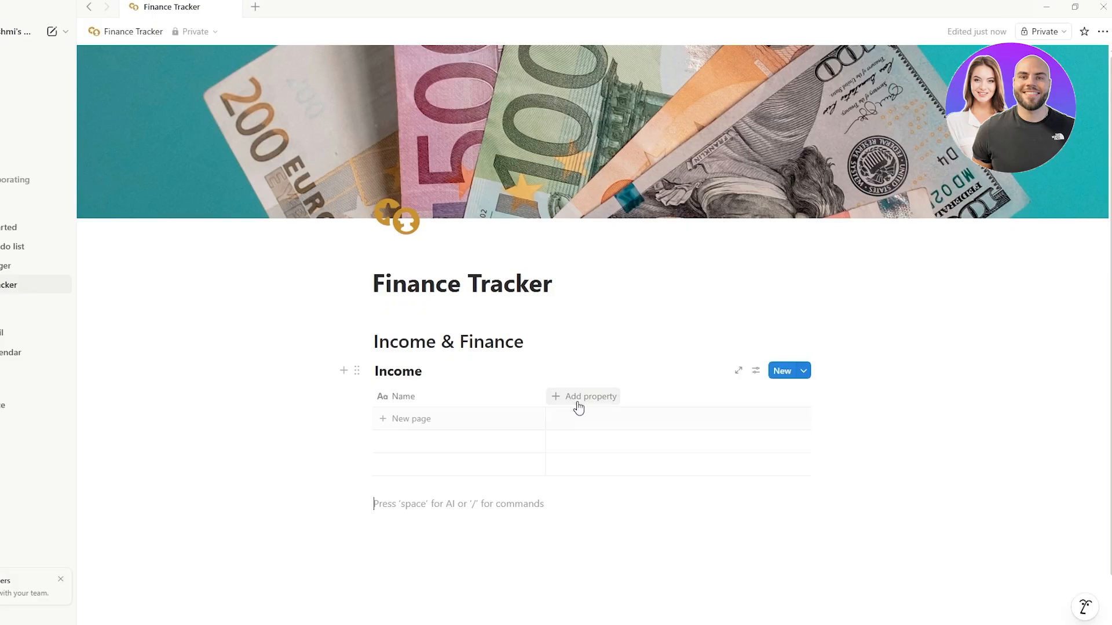
- Add a Number property to the Income database and set its number format to US Dollar
{"action": "left_click", "coordinate": [561, 404]}
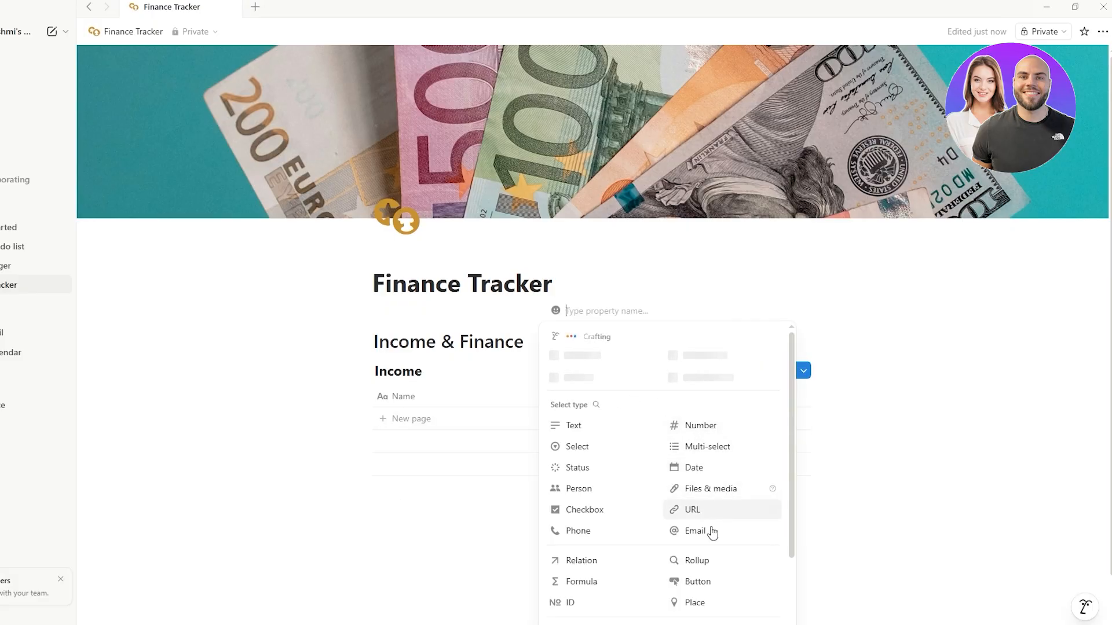
{"action": "left_click", "coordinate": [711, 428]}
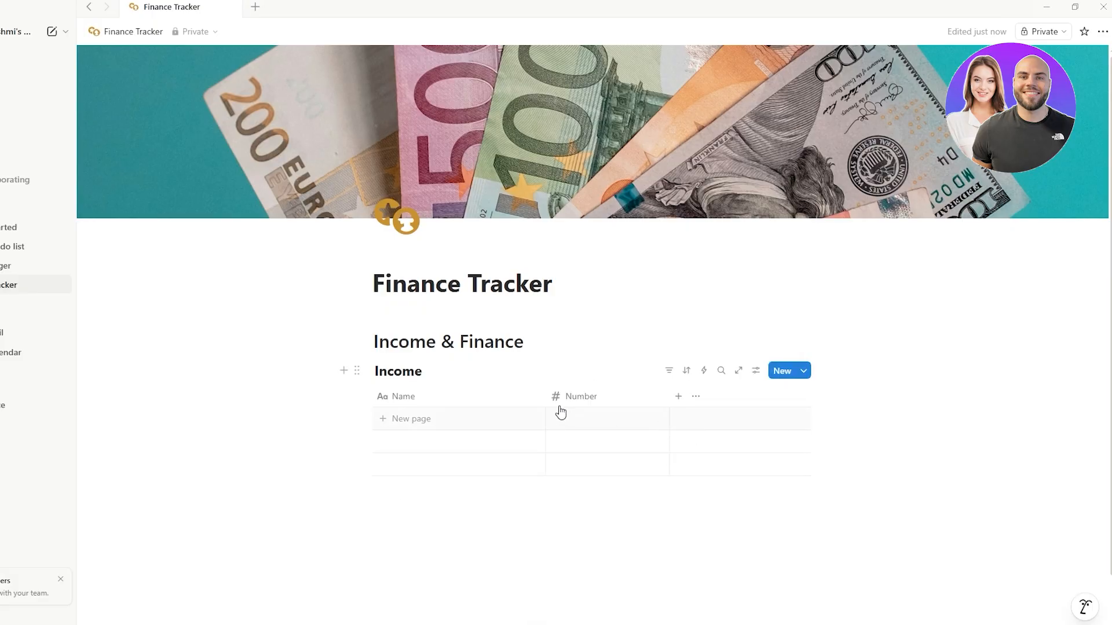
{"action": "left_click", "coordinate": [594, 399]}
{"action": "mouse_move", "coordinate": [609, 157]}
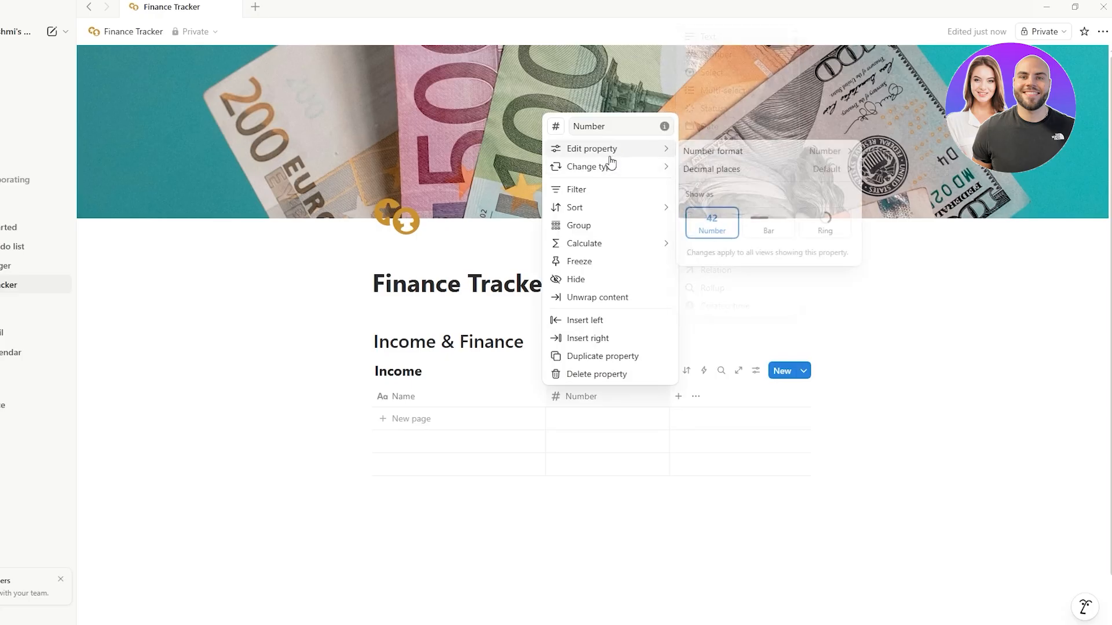
{"action": "left_click", "coordinate": [706, 153]}
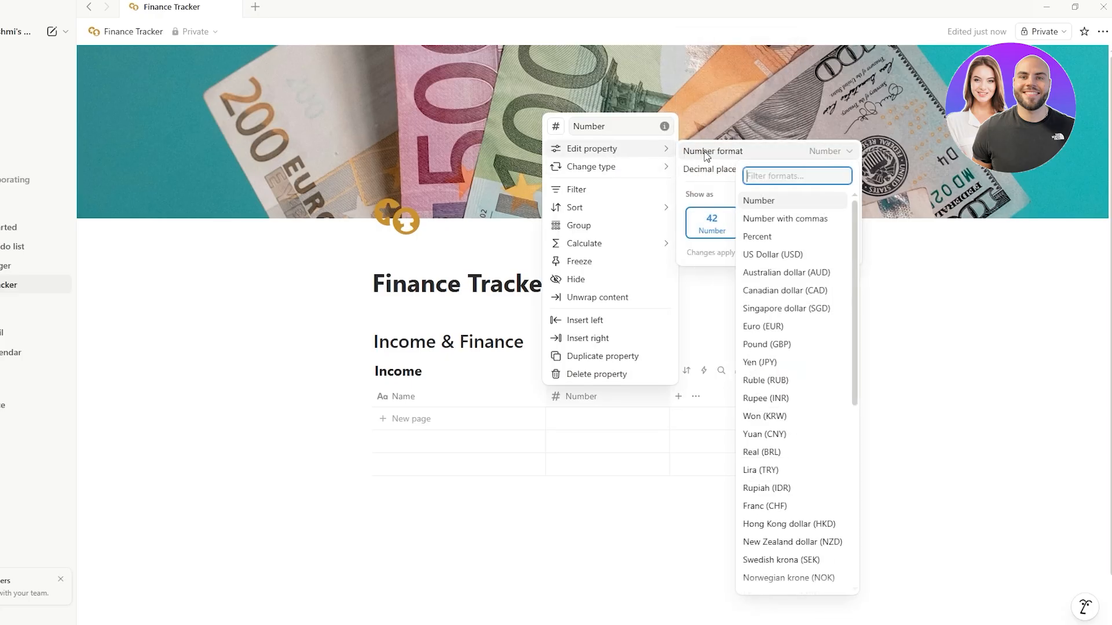
{"action": "left_click", "coordinate": [776, 253]}
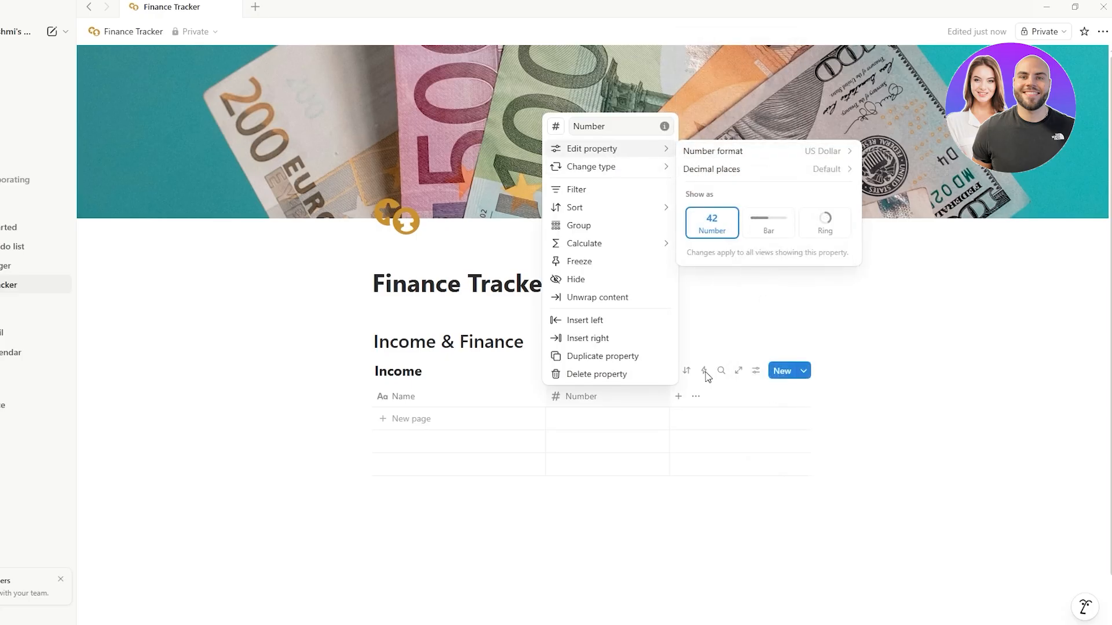
- Change the Number property's icon to the dollar bill, searching the icons for "dol"
{"action": "double_click", "coordinate": [597, 128]}
{"action": "left_click", "coordinate": [555, 126]}
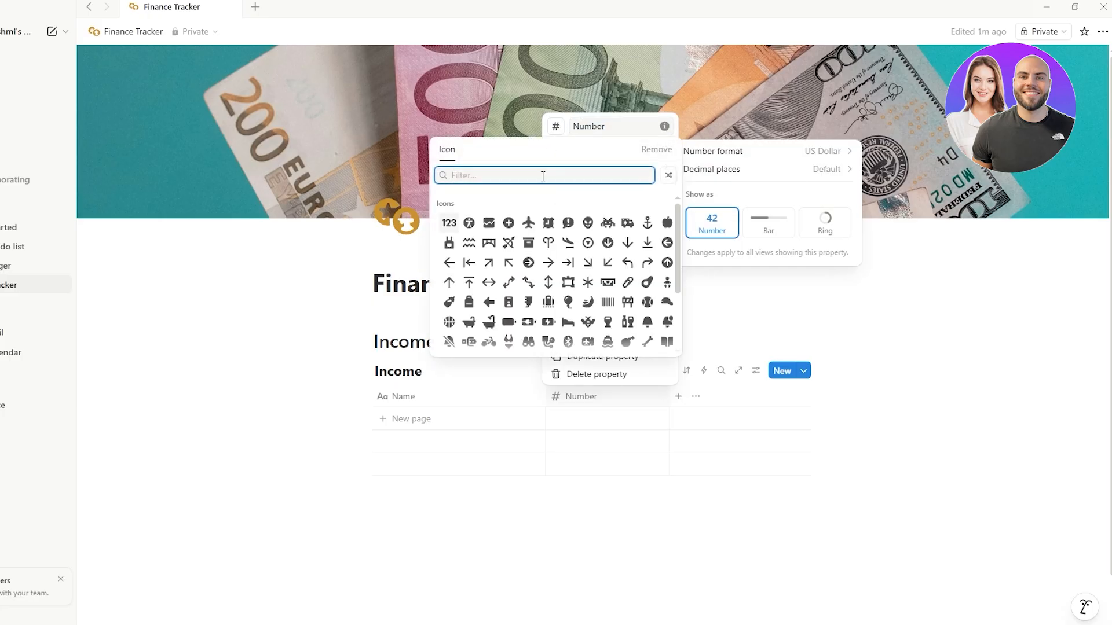
{"action": "type", "text": "dol"}
{"action": "left_click", "coordinate": [466, 207]}
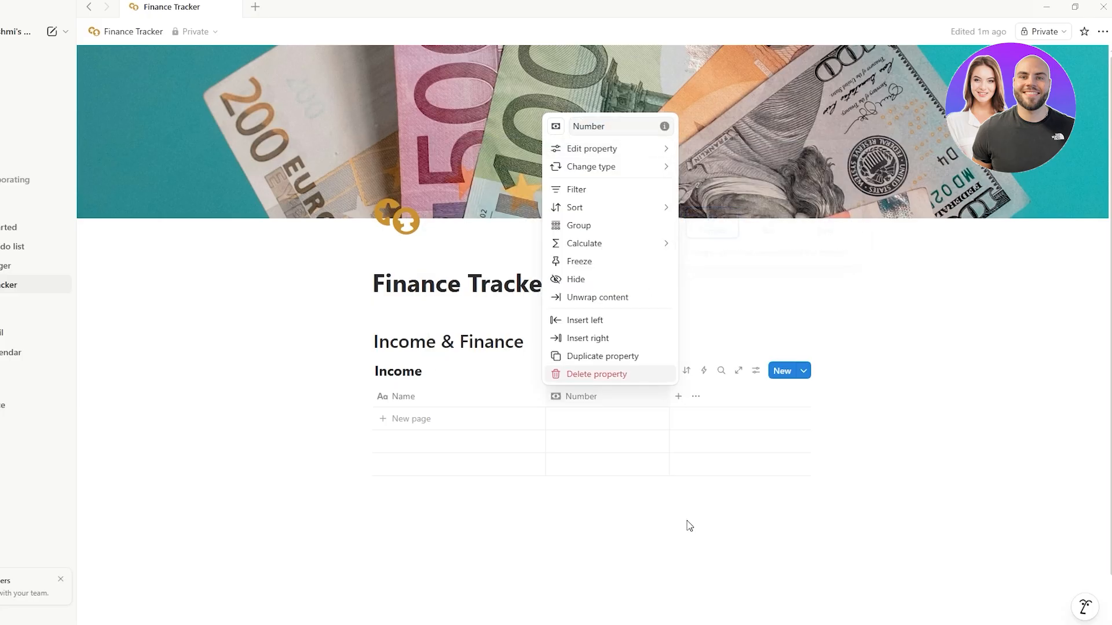
{"action": "left_click", "coordinate": [687, 524]}
- Add a Date property to the Income database and move its column in front of Number
{"action": "left_click", "coordinate": [678, 396]}
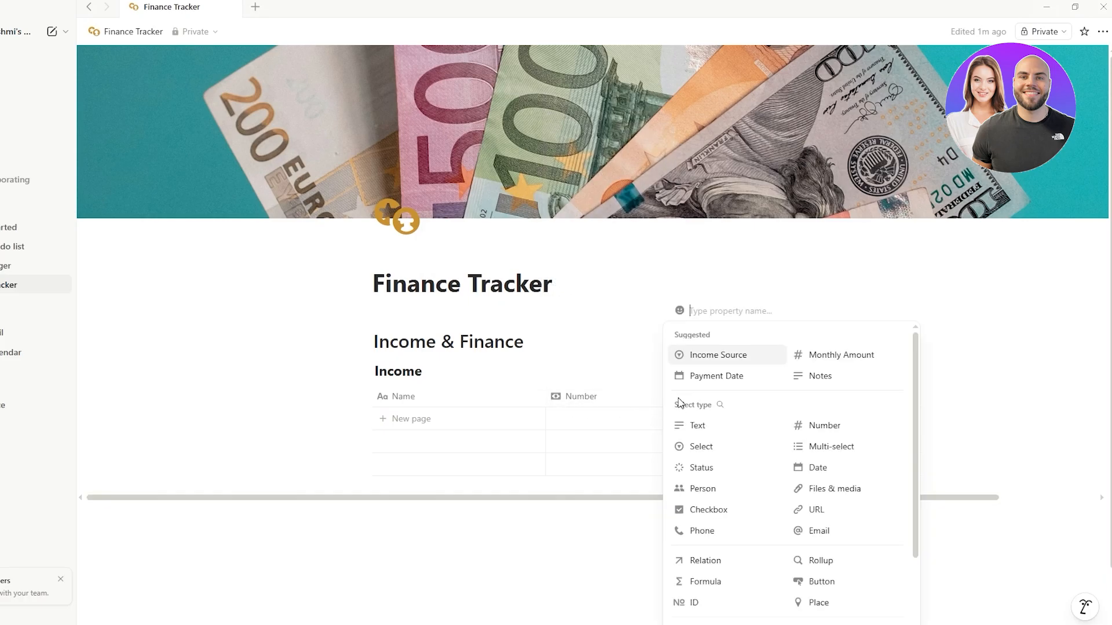
{"action": "left_click", "coordinate": [814, 467]}
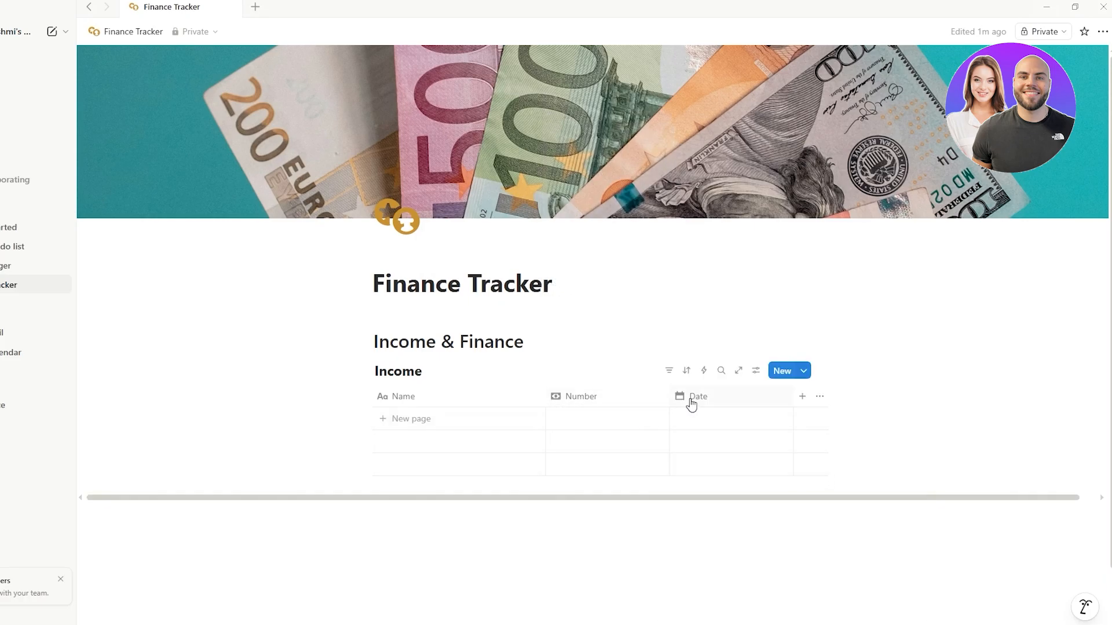
{"action": "left_click_drag", "start_coordinate": [681, 396], "coordinate": [574, 398]}
- Add a Select property to the Income database and name it "type"
{"action": "left_click", "coordinate": [802, 396]}
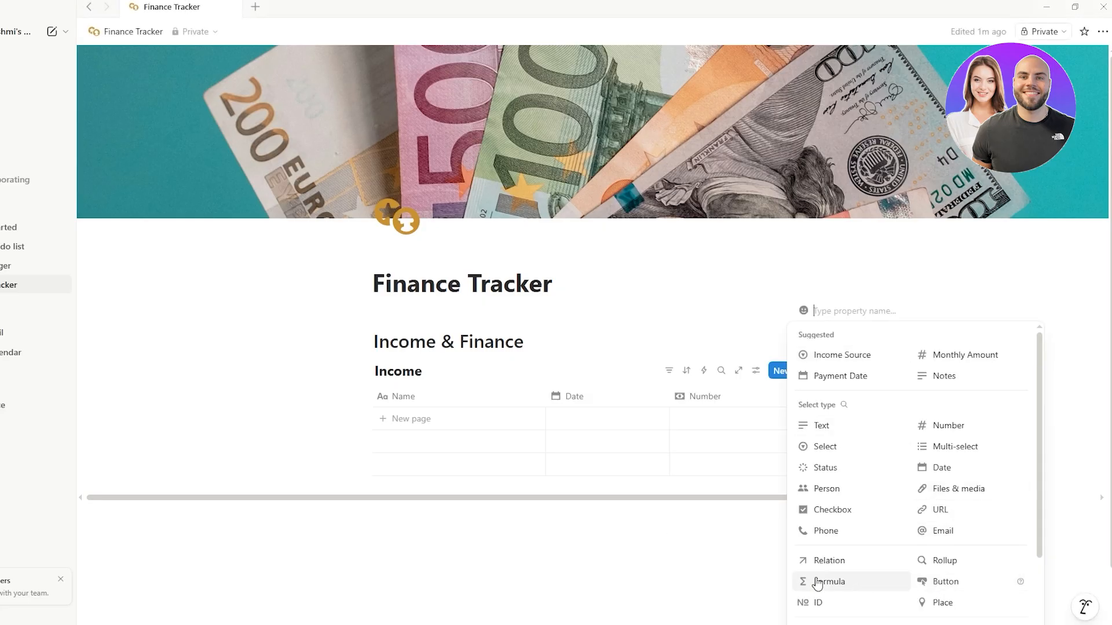
{"action": "scroll", "coordinate": [828, 579], "scroll_direction": "down", "scroll_amount": 2}
{"action": "scroll", "coordinate": [840, 562], "scroll_direction": "up", "scroll_amount": 1}
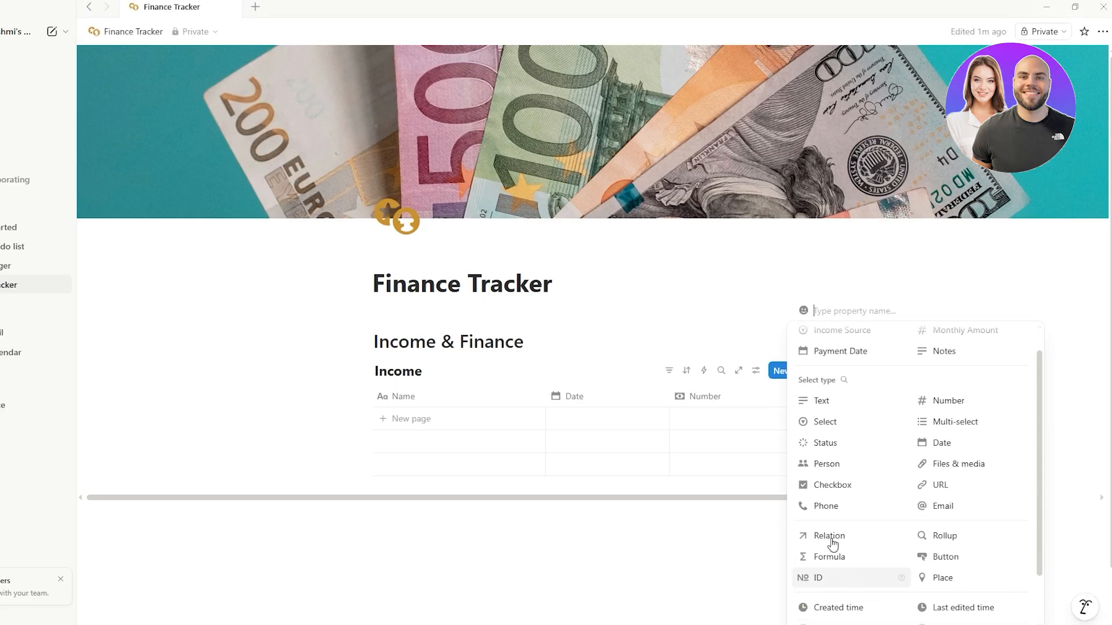
{"action": "left_click", "coordinate": [831, 428]}
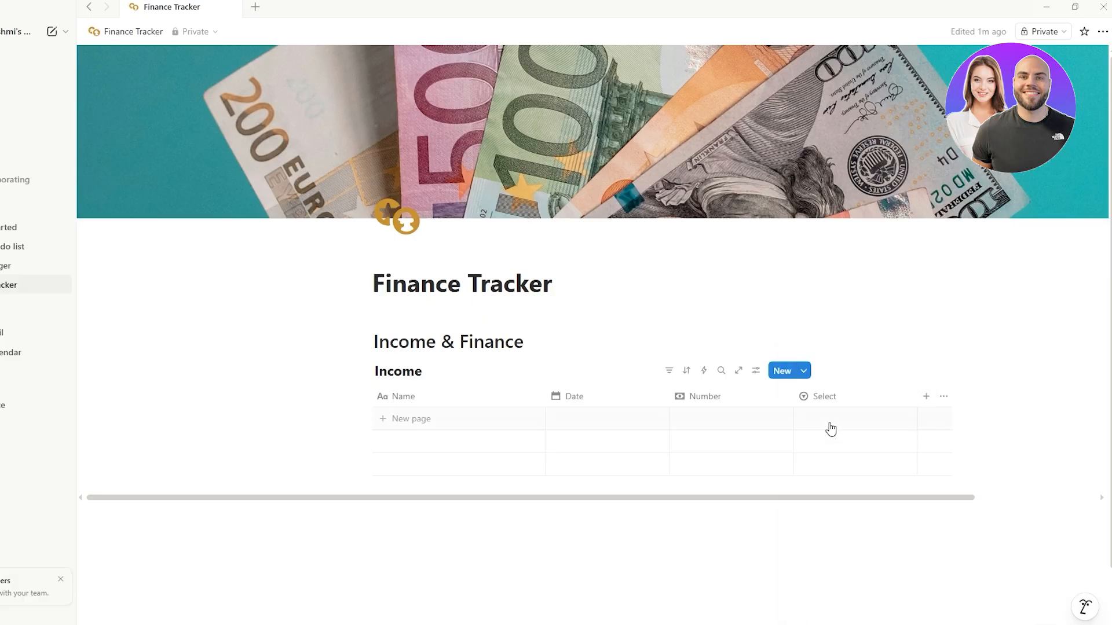
{"action": "left_click", "coordinate": [840, 405]}
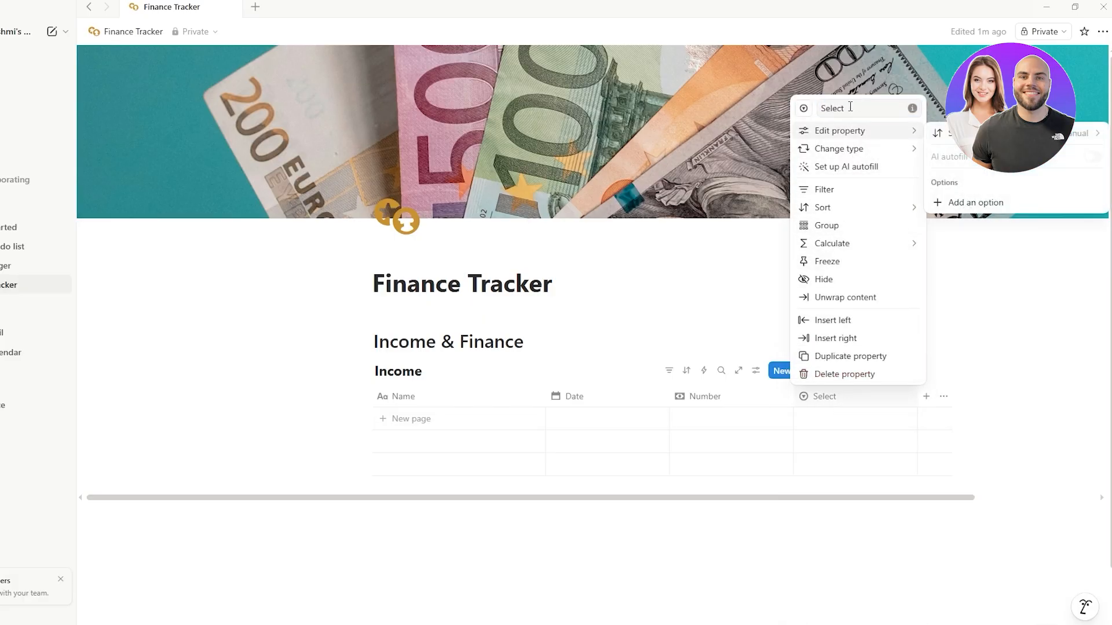
{"action": "double_click", "coordinate": [832, 107]}
{"action": "type", "text": "type"}
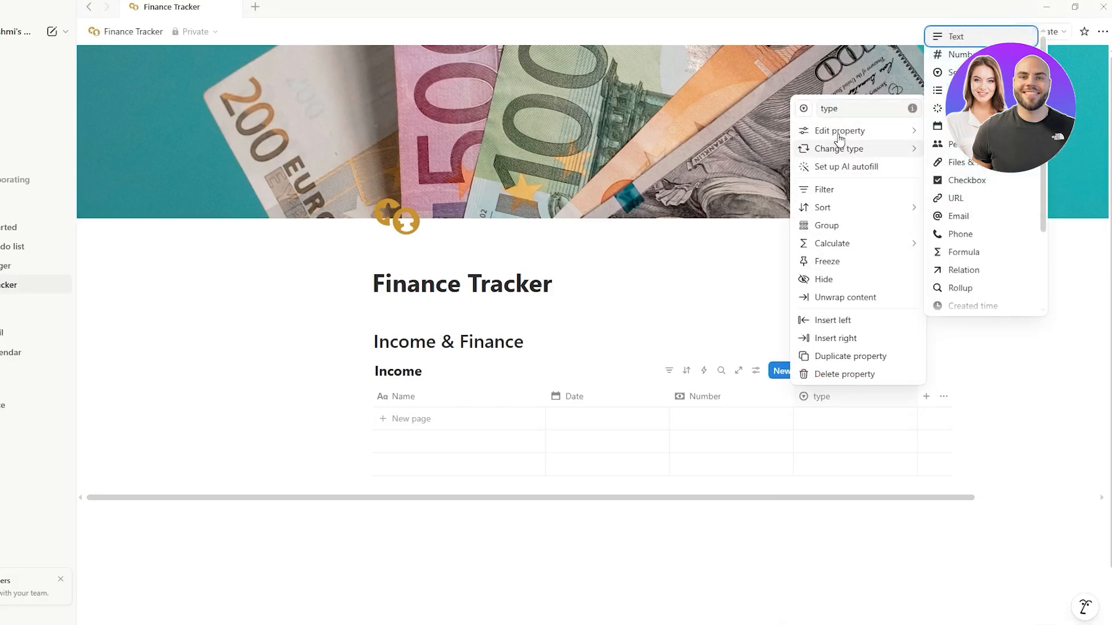
- Add the options Income and Expense to the type property and place its column directly after Name
{"action": "mouse_move", "coordinate": [844, 132]}
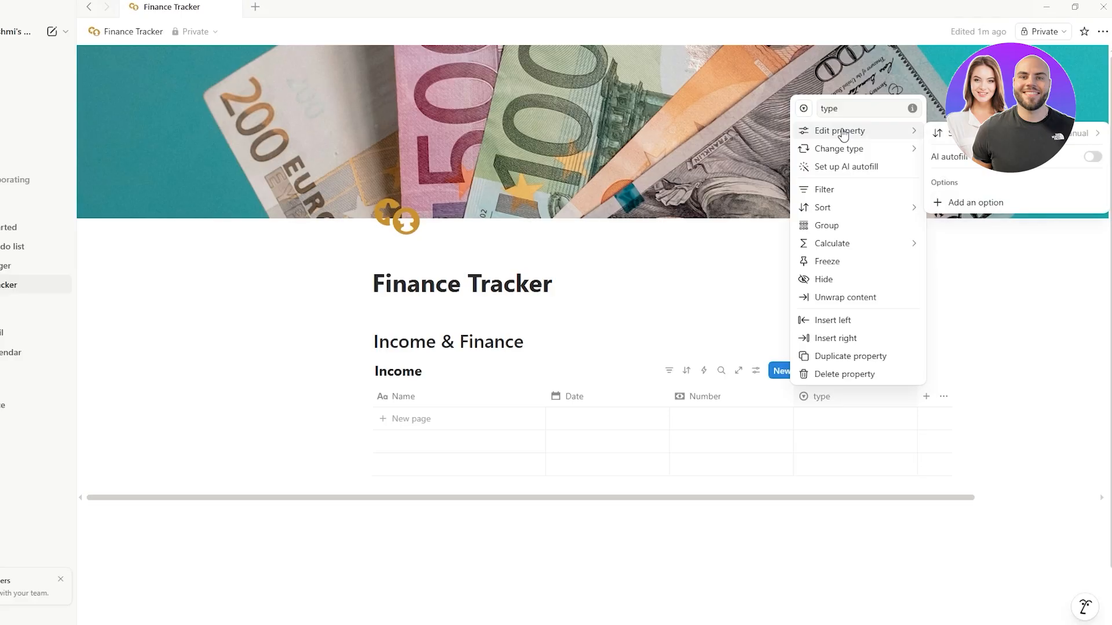
{"action": "left_click", "coordinate": [954, 201]}
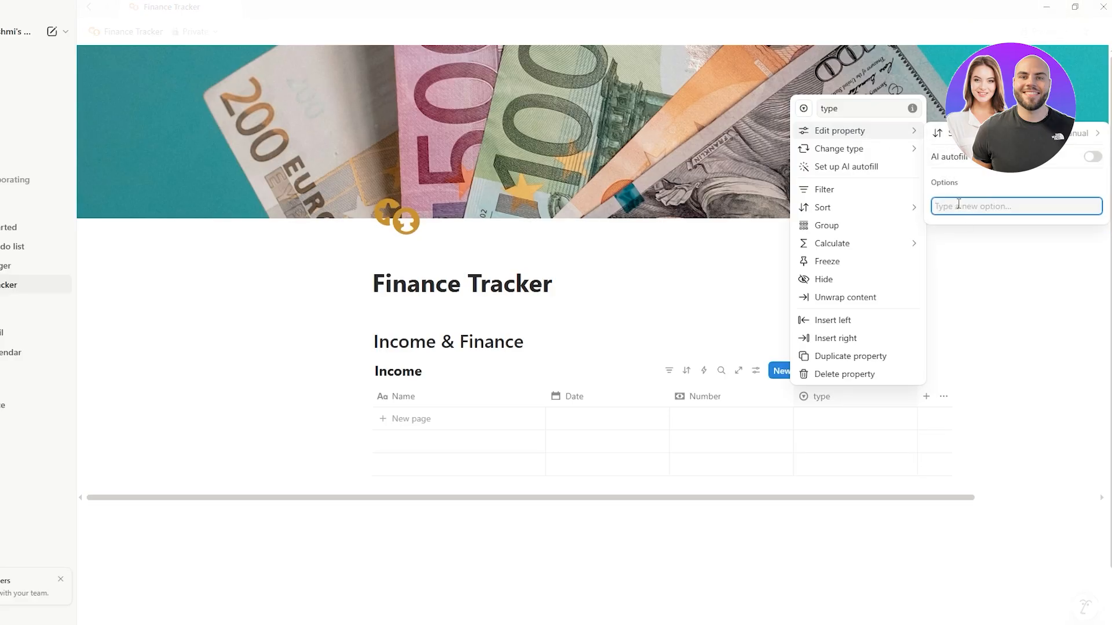
{"action": "key", "text": "Return"}
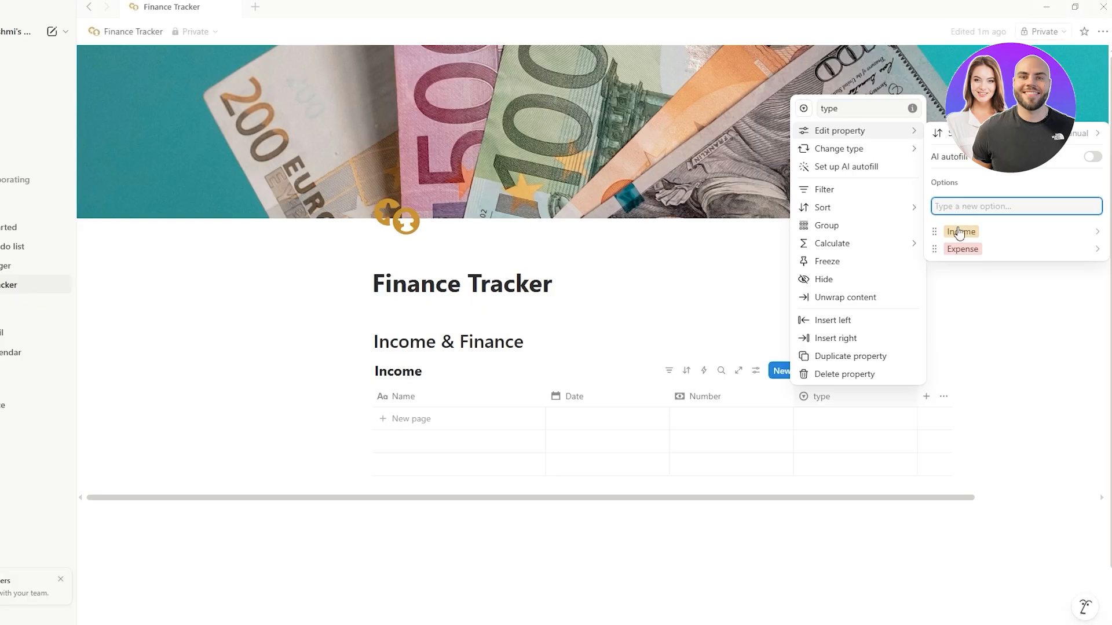
{"action": "left_click", "coordinate": [953, 230]}
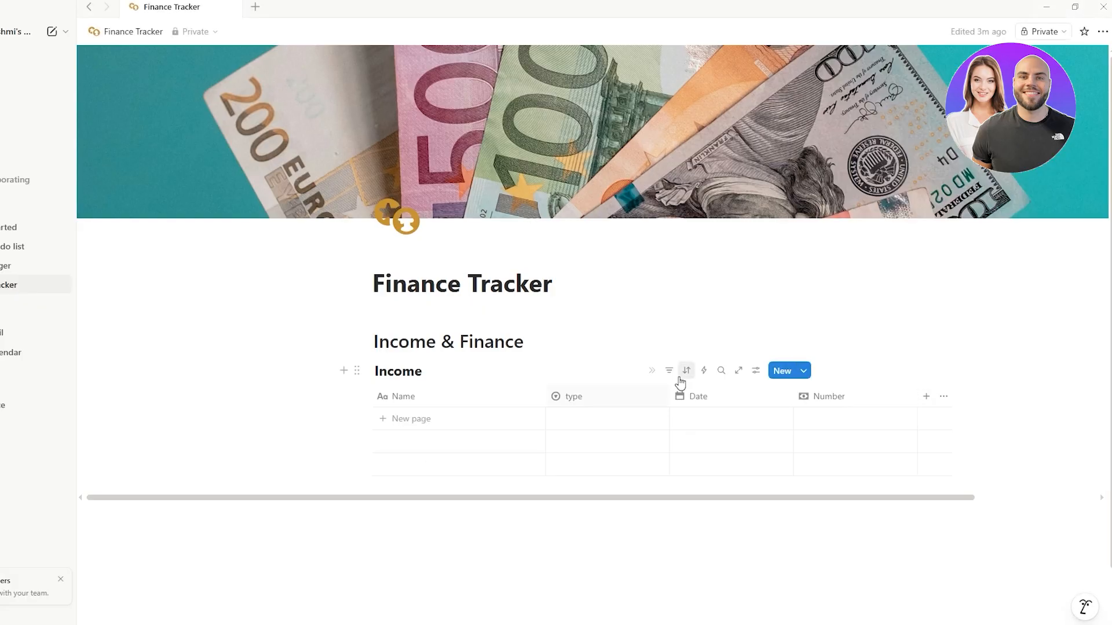
- Sort the Income database by Date in descending order
{"action": "left_click", "coordinate": [673, 371]}
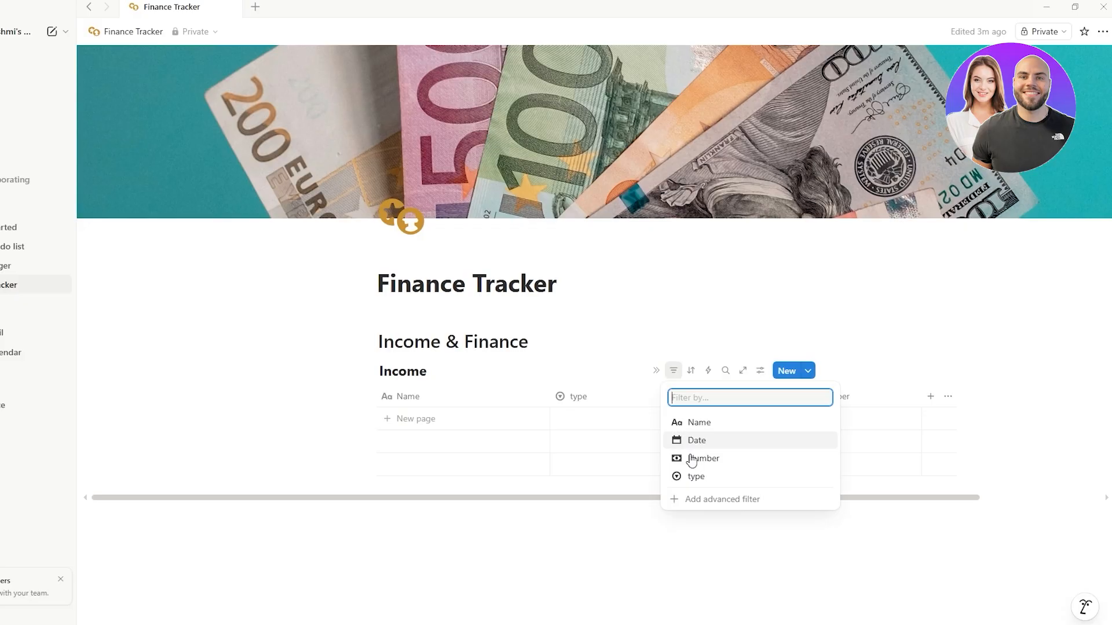
{"action": "left_click", "coordinate": [701, 373]}
{"action": "left_click", "coordinate": [691, 373]}
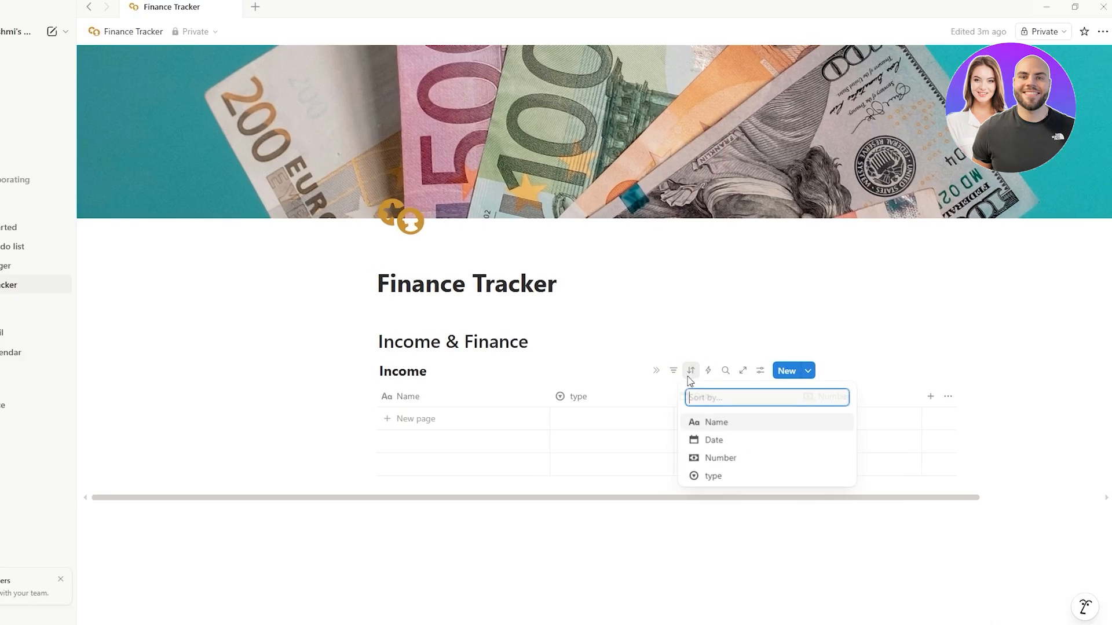
{"action": "left_click", "coordinate": [708, 440]}
{"action": "left_click", "coordinate": [494, 426]}
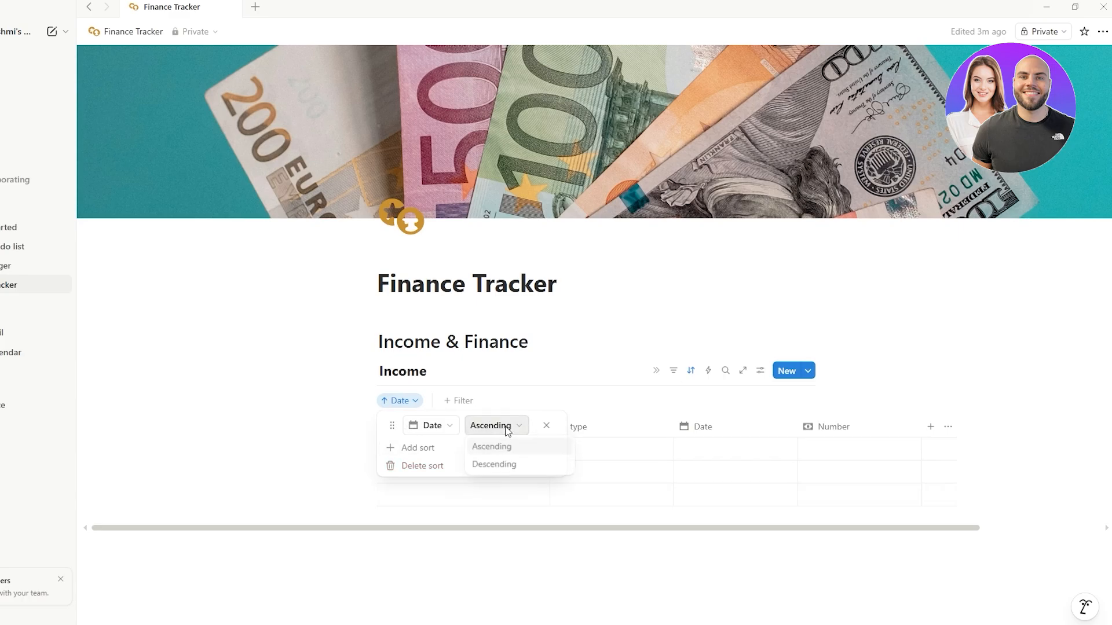
{"action": "left_click", "coordinate": [495, 467]}
{"action": "left_click", "coordinate": [469, 406]}
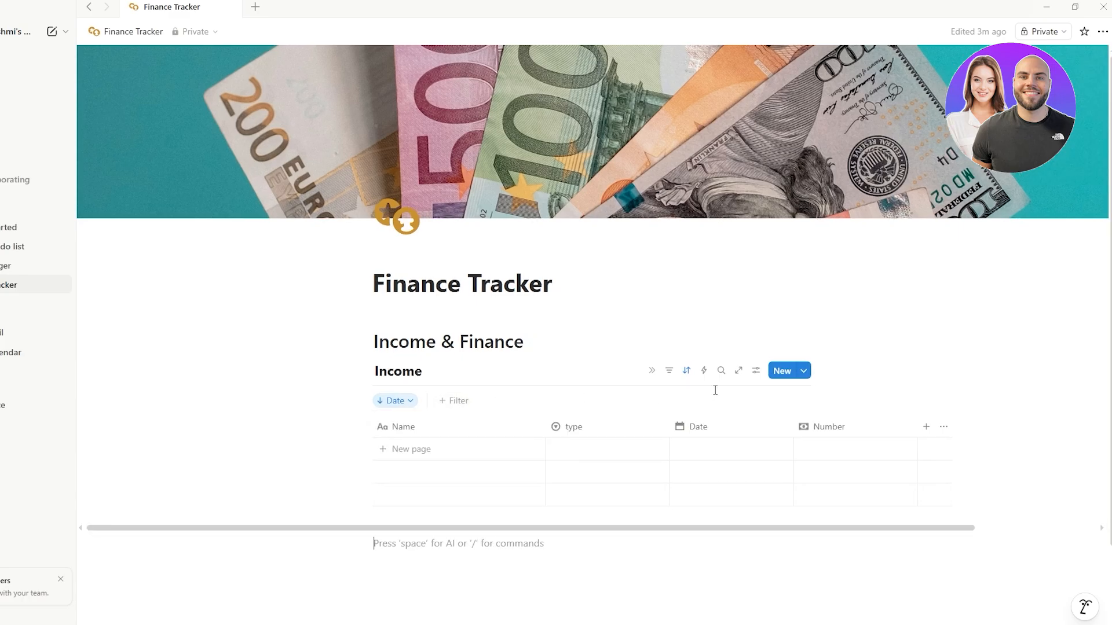
- Filter the Income database by the type property so that only the Income option is selected
{"action": "left_click", "coordinate": [669, 374]}
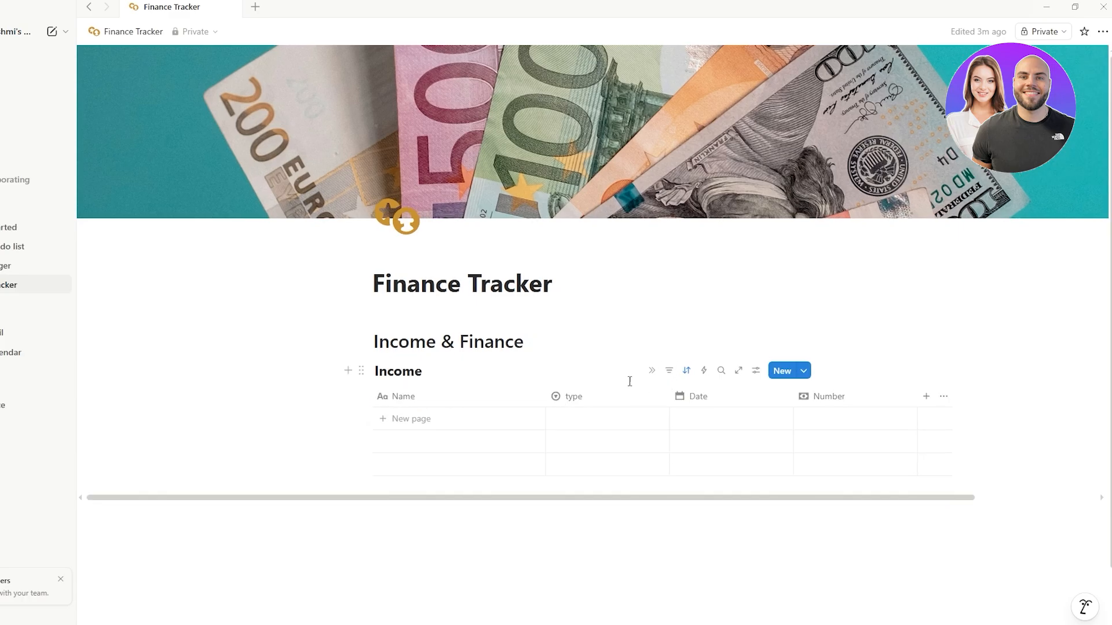
{"action": "left_click", "coordinate": [686, 372]}
{"action": "left_click", "coordinate": [629, 524]}
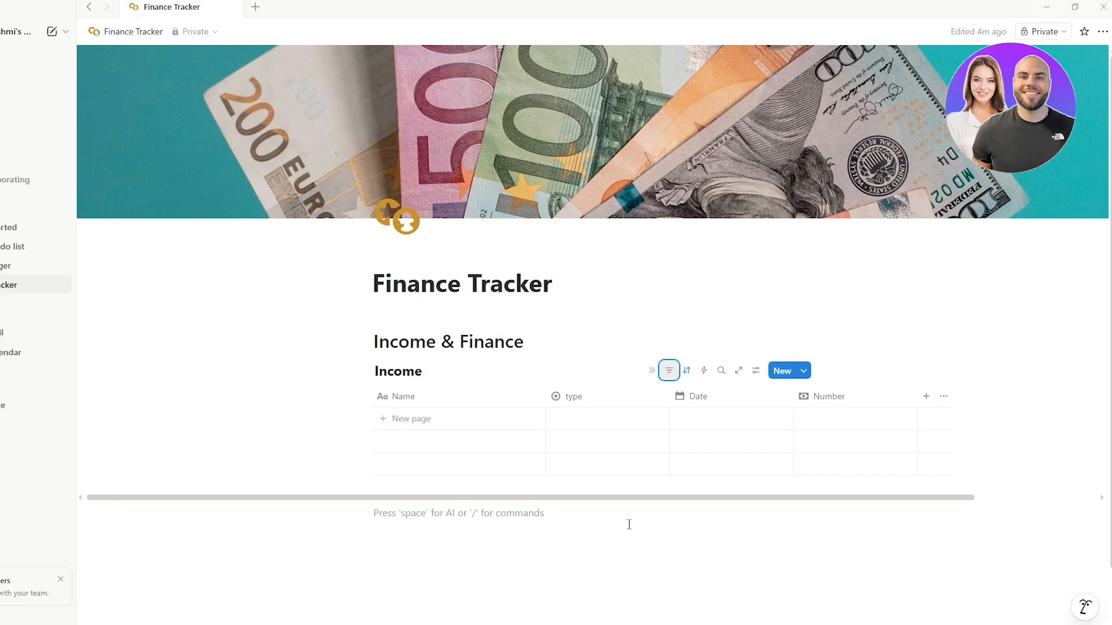
{"action": "left_click", "coordinate": [672, 374]}
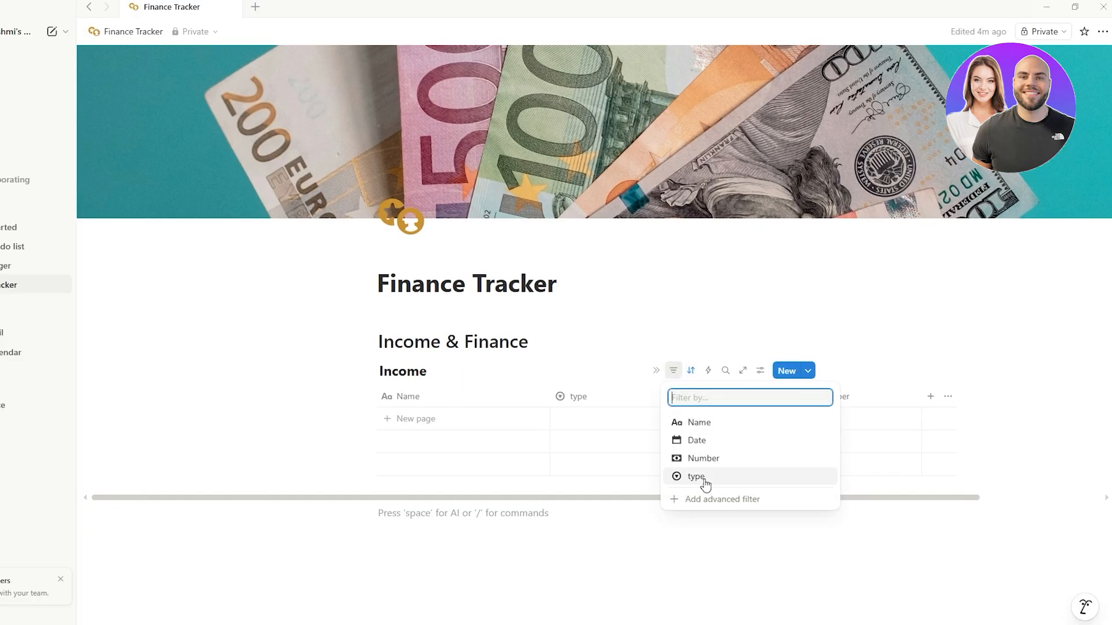
{"action": "left_click", "coordinate": [703, 485]}
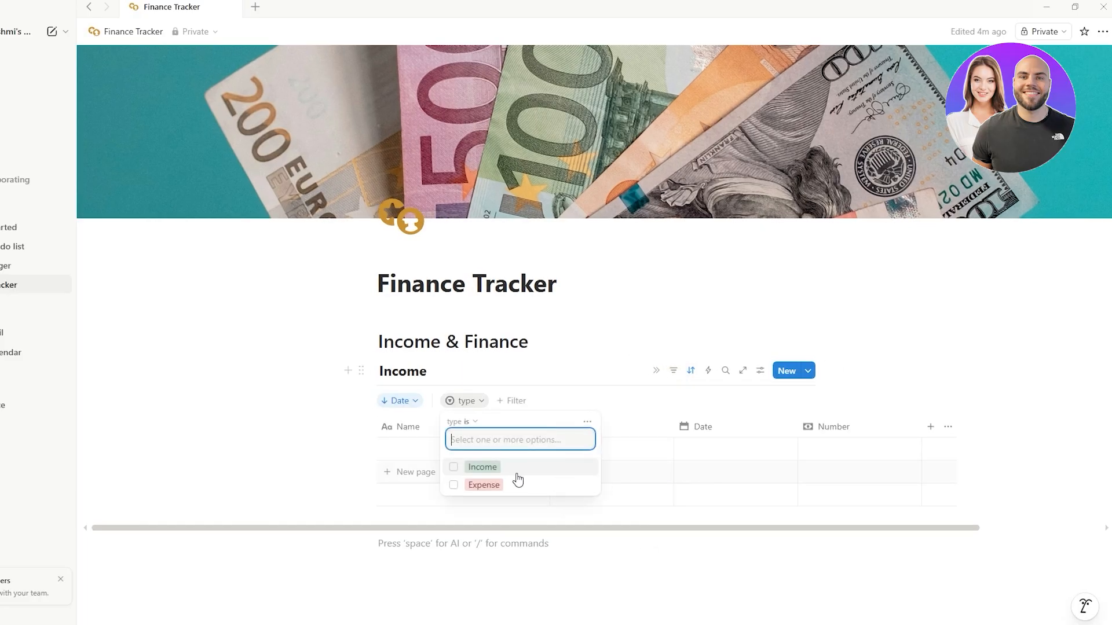
{"action": "left_click", "coordinate": [454, 468]}
{"action": "left_click", "coordinate": [454, 486]}
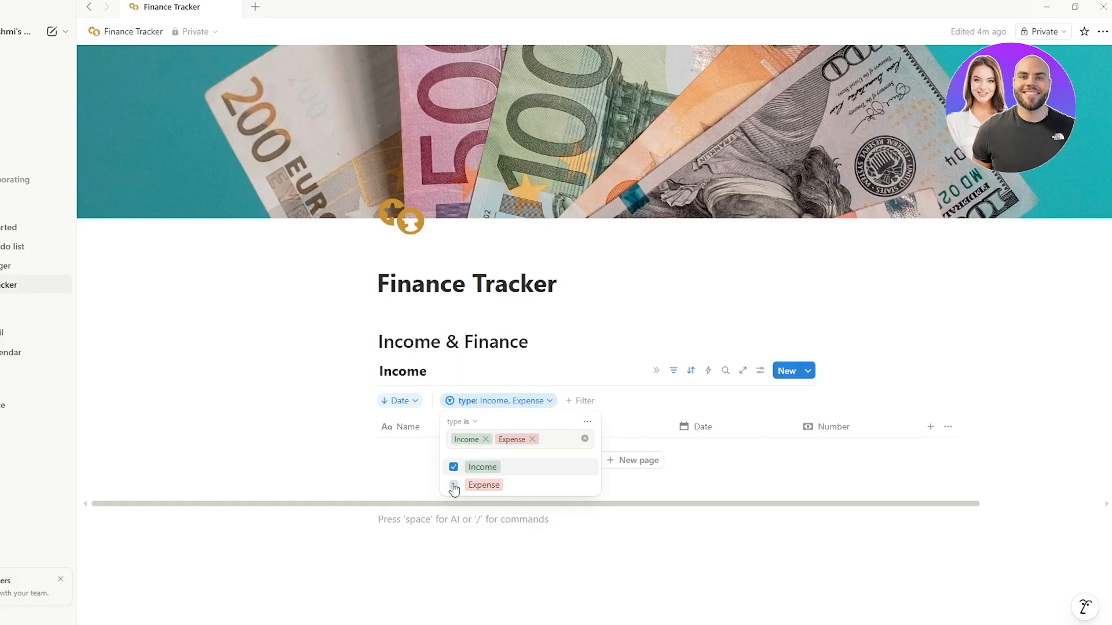
{"action": "left_click", "coordinate": [403, 480]}
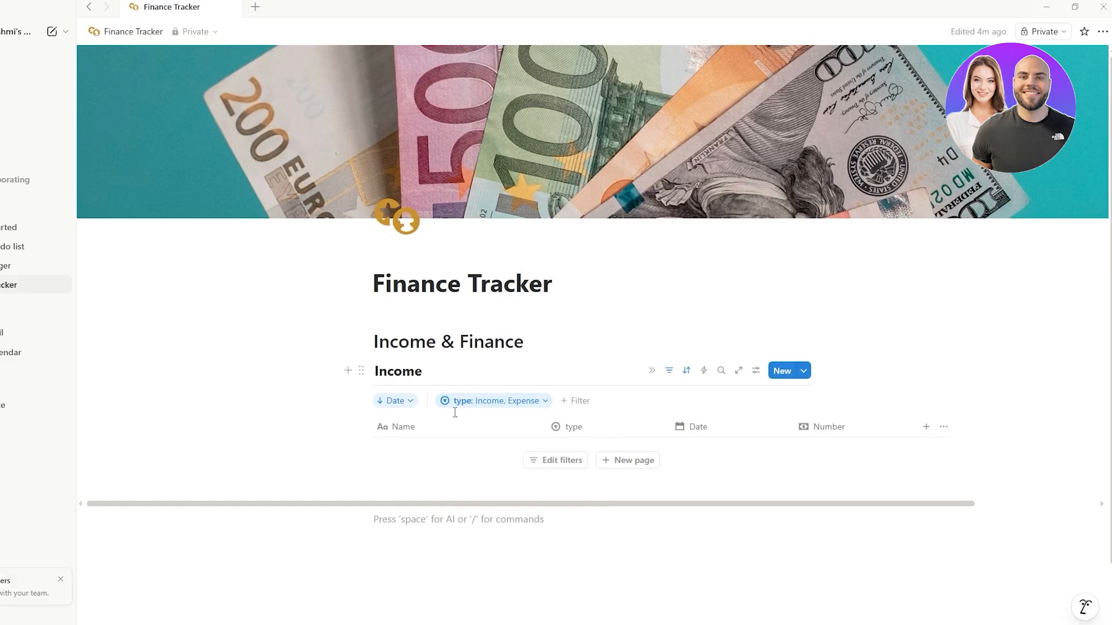
{"action": "left_click", "coordinate": [496, 400]}
{"action": "left_click", "coordinate": [449, 485]}
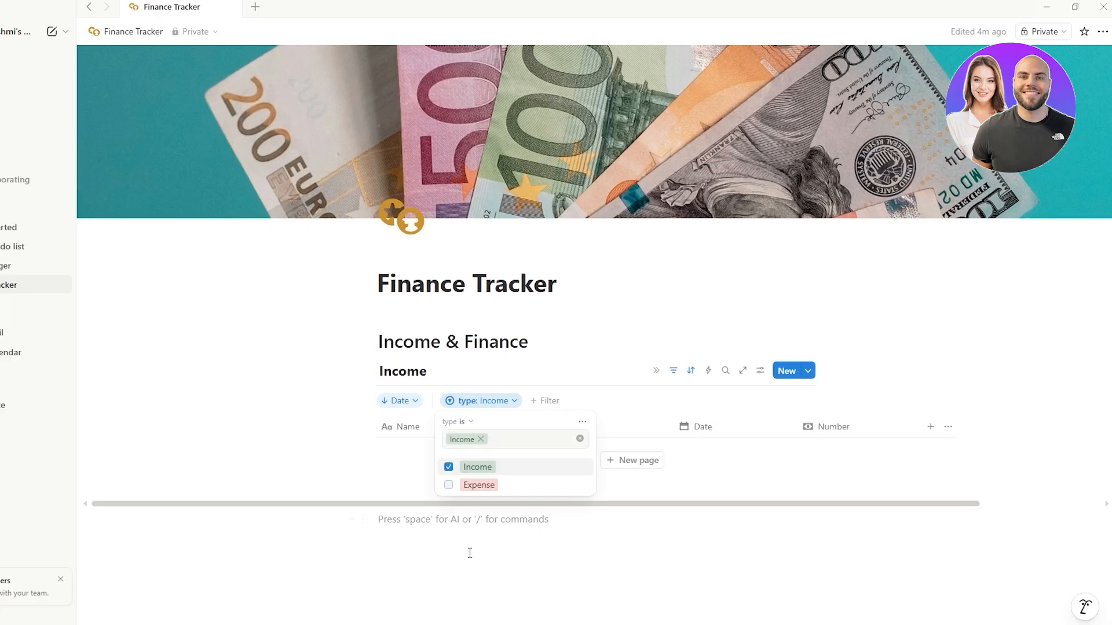
{"action": "left_click", "coordinate": [469, 554]}
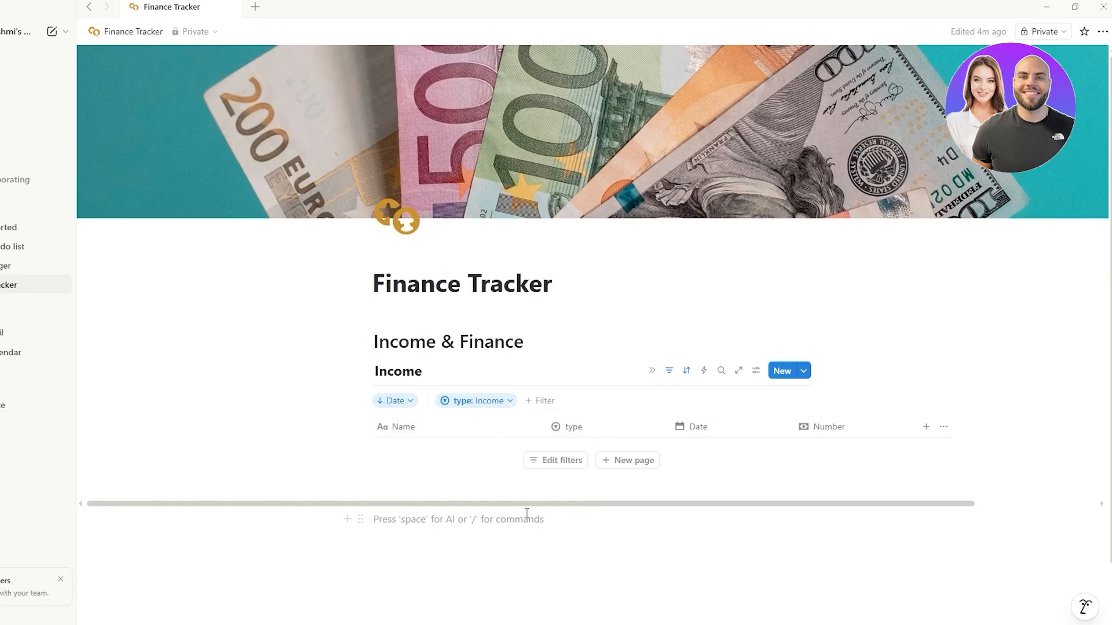
{"action": "scroll", "coordinate": [527, 513], "scroll_direction": "down", "scroll_amount": 2}
{"action": "left_click", "coordinate": [688, 325]}
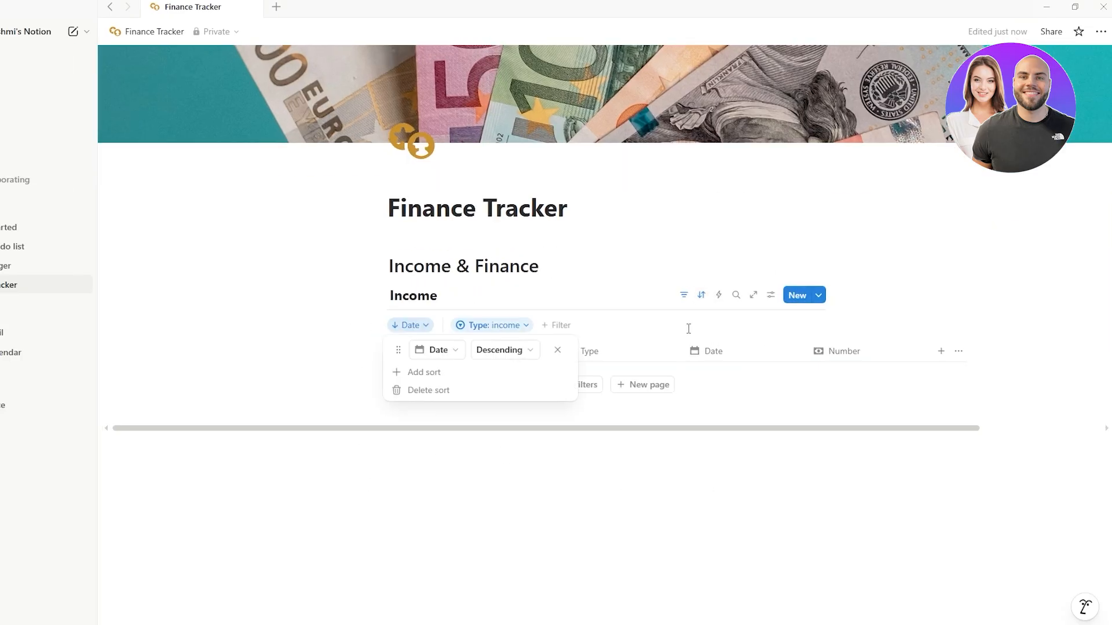
{"action": "left_click", "coordinate": [688, 524]}
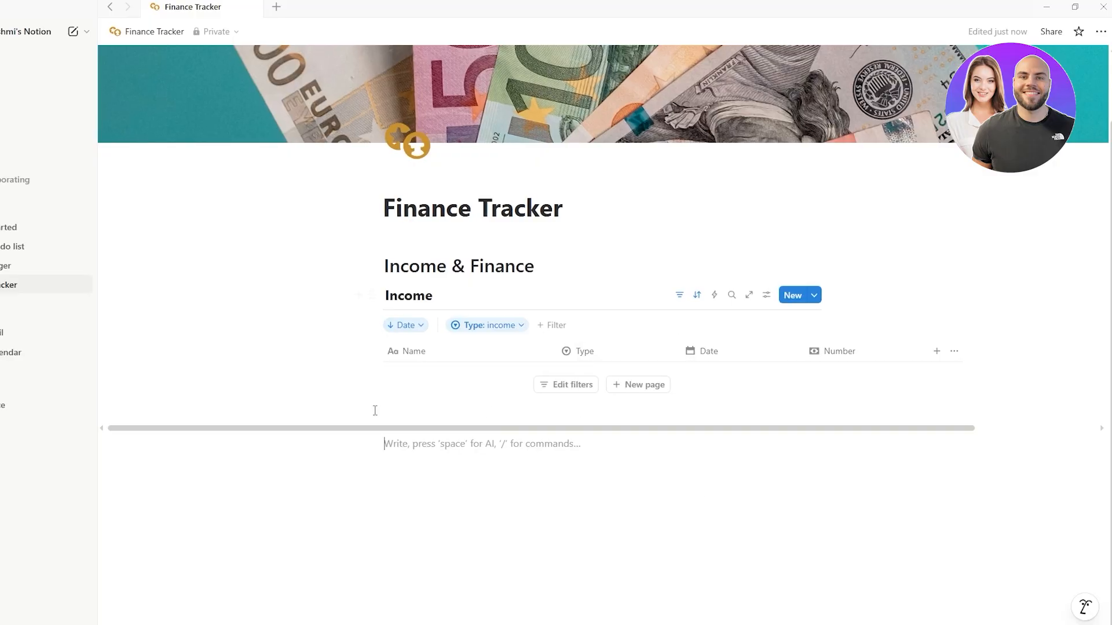
- Duplicate the Income database with its content and rename the copy "Expense"
{"action": "left_click", "coordinate": [359, 295]}
{"action": "left_click", "coordinate": [391, 324]}
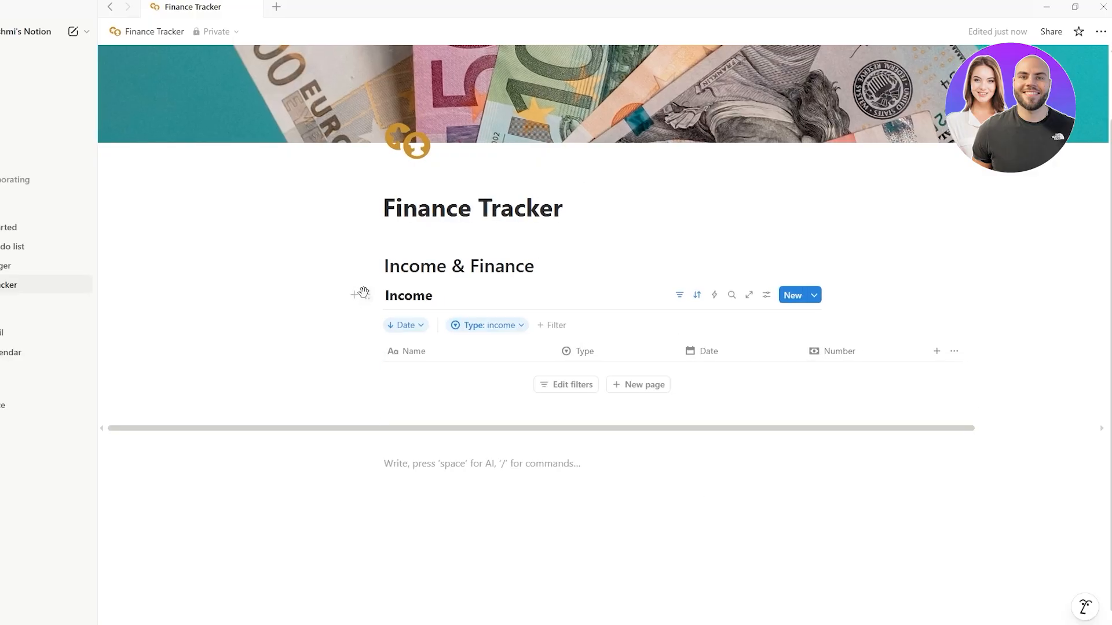
{"action": "left_click", "coordinate": [364, 294]}
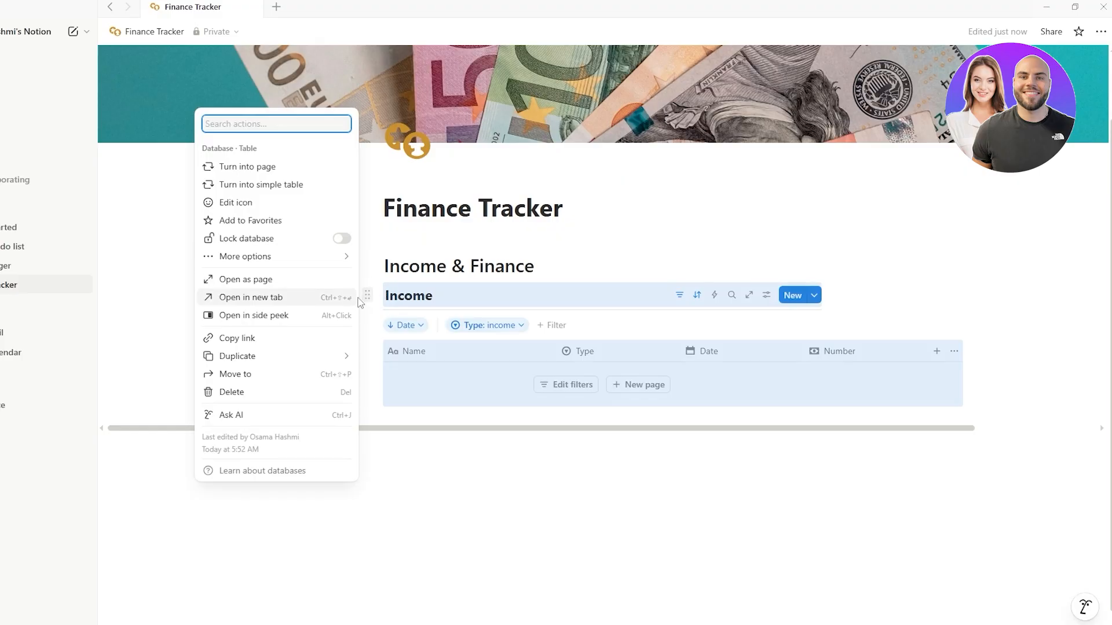
{"action": "mouse_move", "coordinate": [214, 355]}
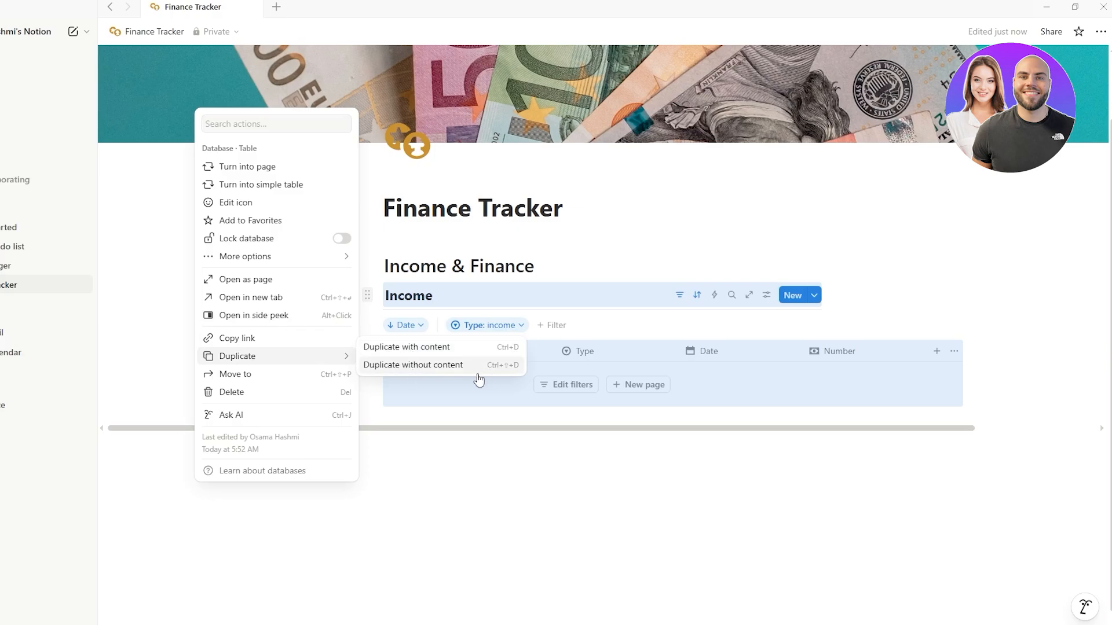
{"action": "left_click", "coordinate": [447, 349]}
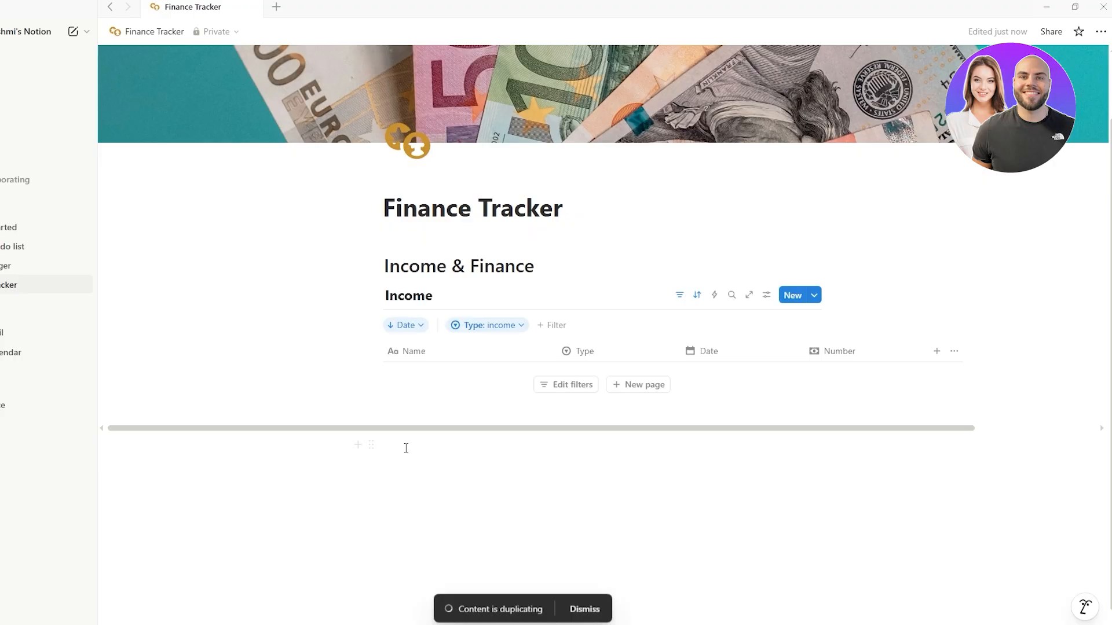
{"action": "triple_click", "coordinate": [450, 446]}
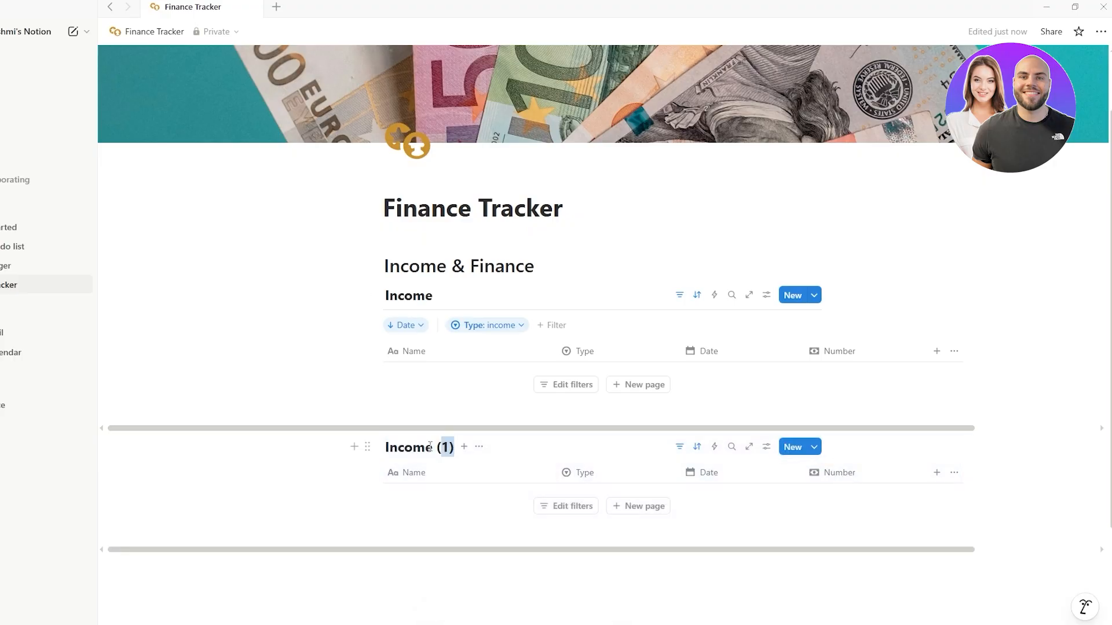
{"action": "type", "text": "Expense"}
- Set the Expense database's Type filter to Expense only and check its Date sort
{"action": "left_click", "coordinate": [680, 447]}
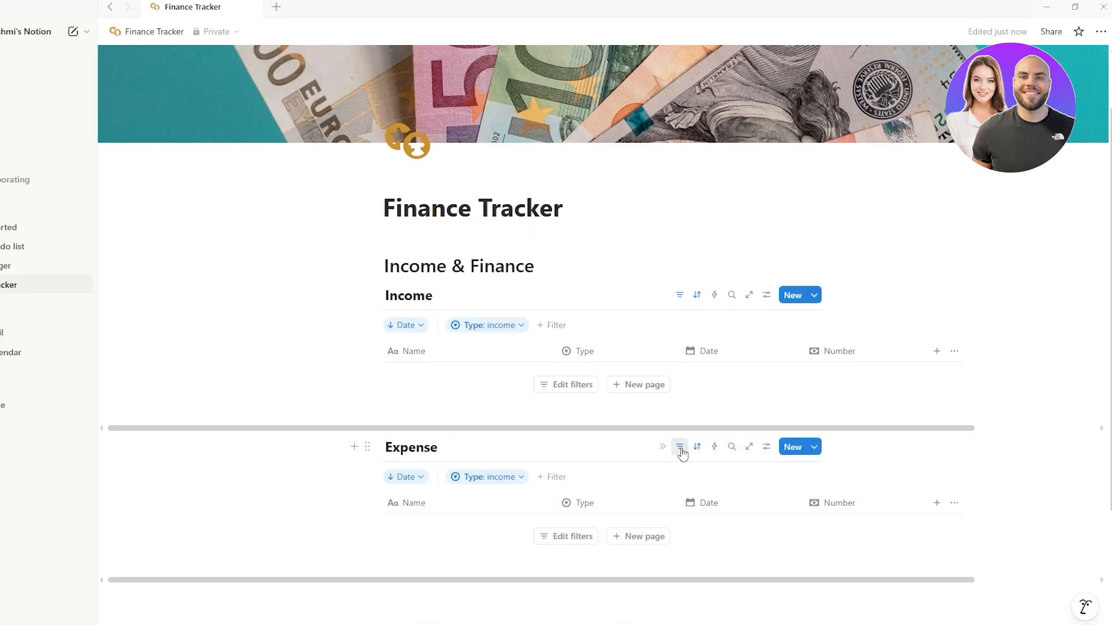
{"action": "left_click", "coordinate": [479, 477]}
{"action": "left_click", "coordinate": [460, 543]}
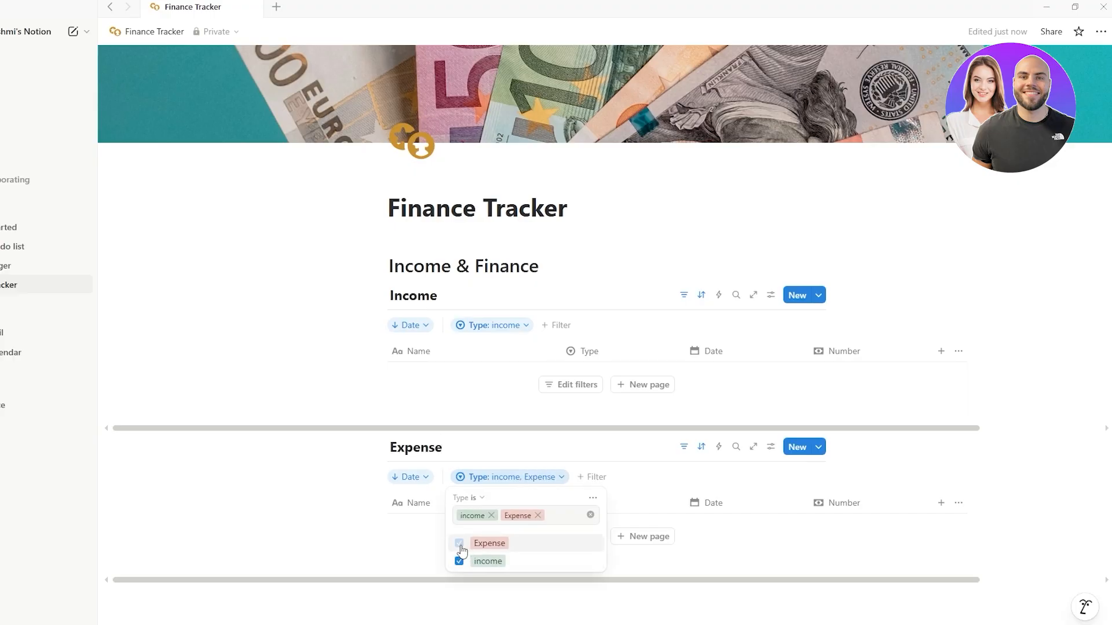
{"action": "left_click", "coordinate": [459, 561]}
{"action": "left_click", "coordinate": [402, 561]}
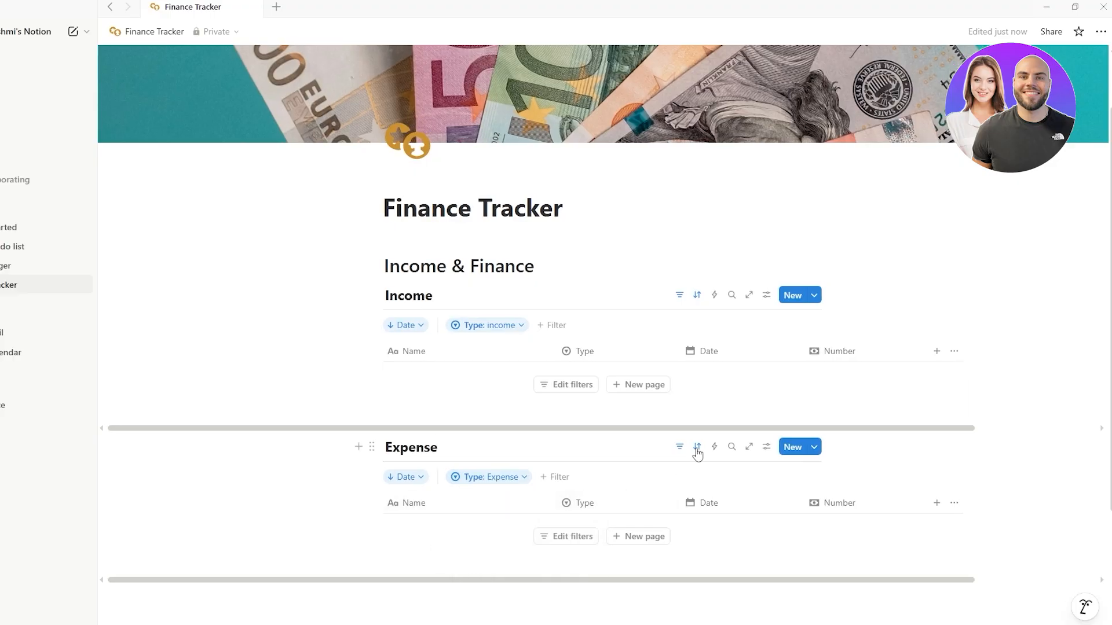
{"action": "left_click", "coordinate": [697, 455]}
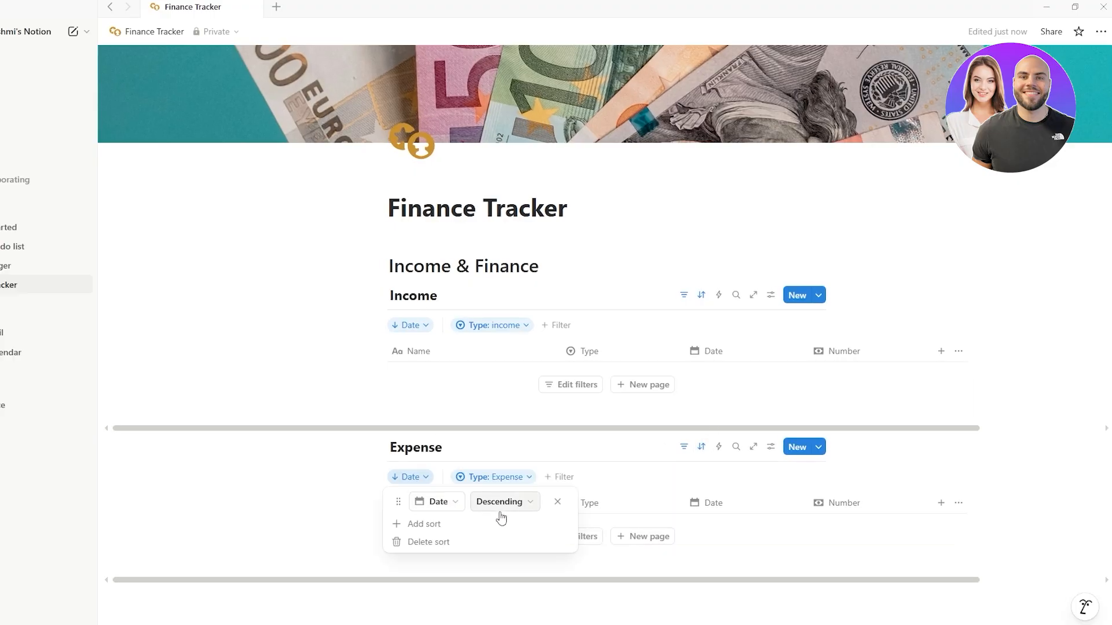
{"action": "left_click", "coordinate": [303, 497]}
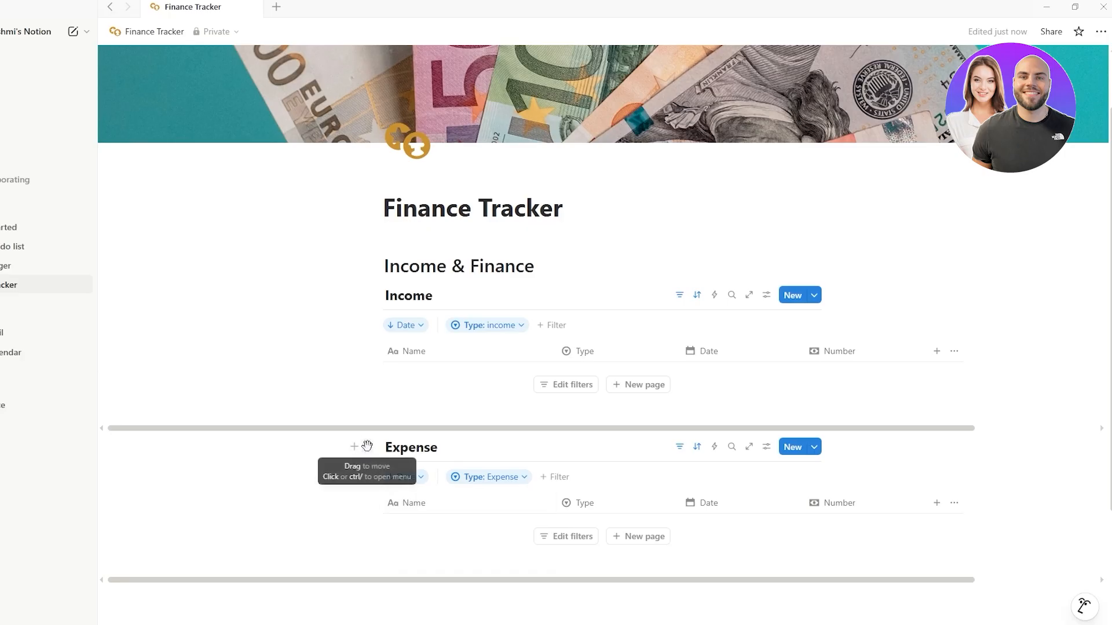
- Place the Expense database beside the Income database in two columns and look at its Number property
{"action": "left_click_drag", "start_coordinate": [367, 446], "coordinate": [619, 337]}
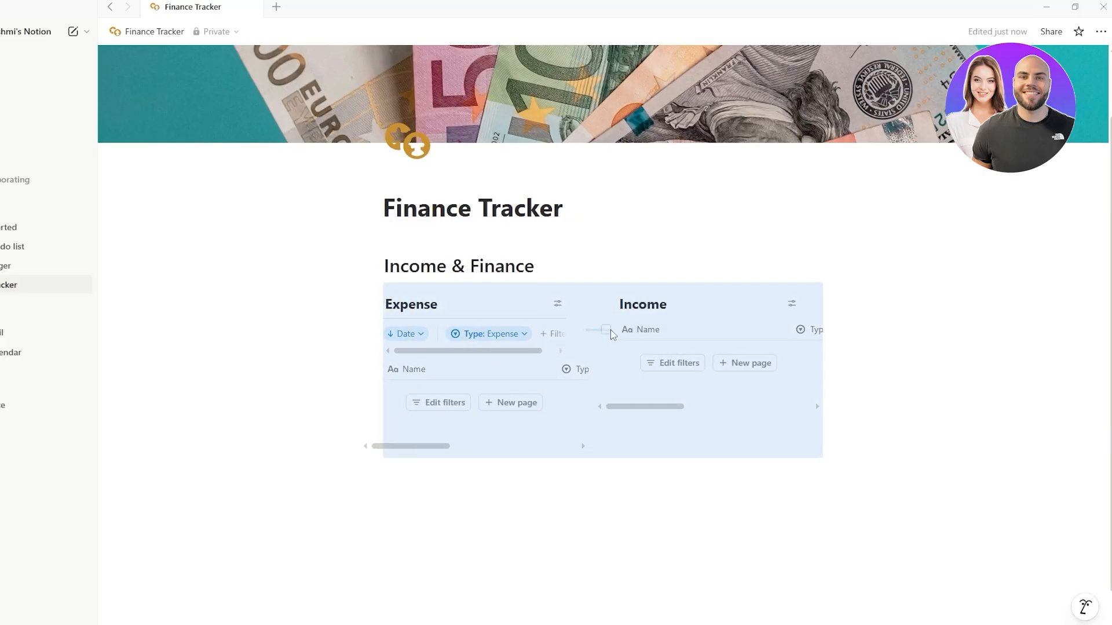
{"action": "scroll", "coordinate": [704, 382], "scroll_direction": "right", "scroll_amount": 5}
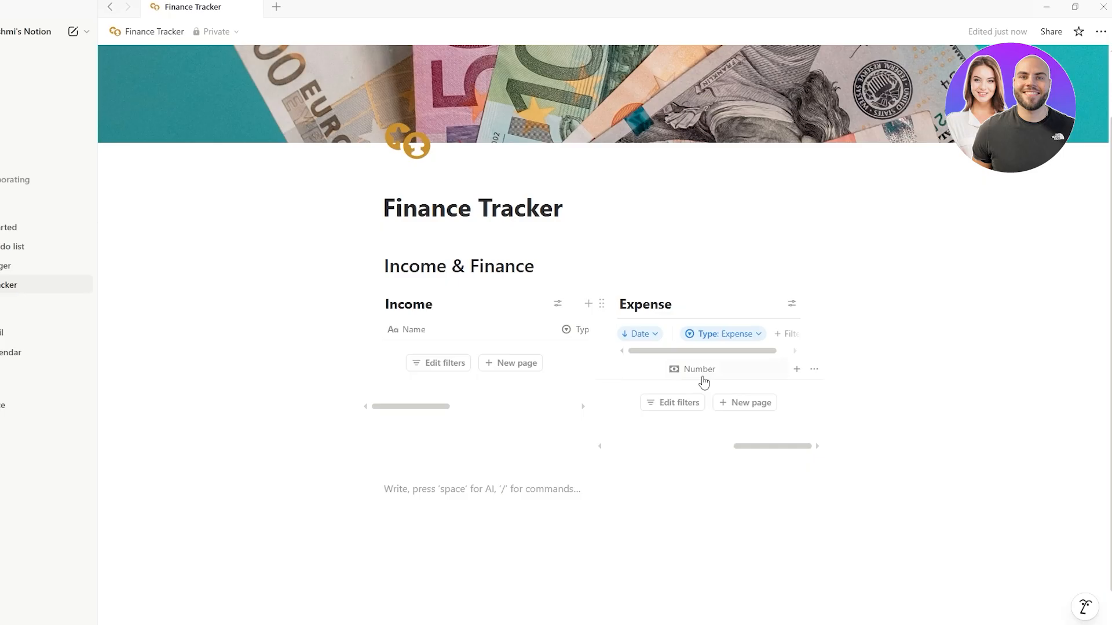
{"action": "left_click", "coordinate": [702, 371]}
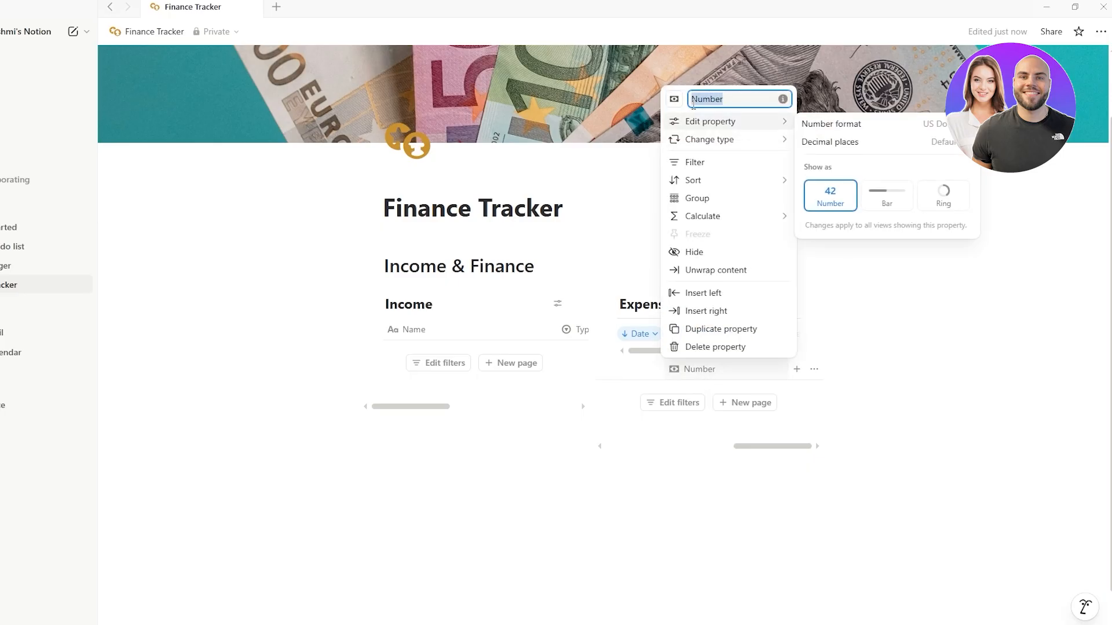
{"action": "key", "text": "Escape"}
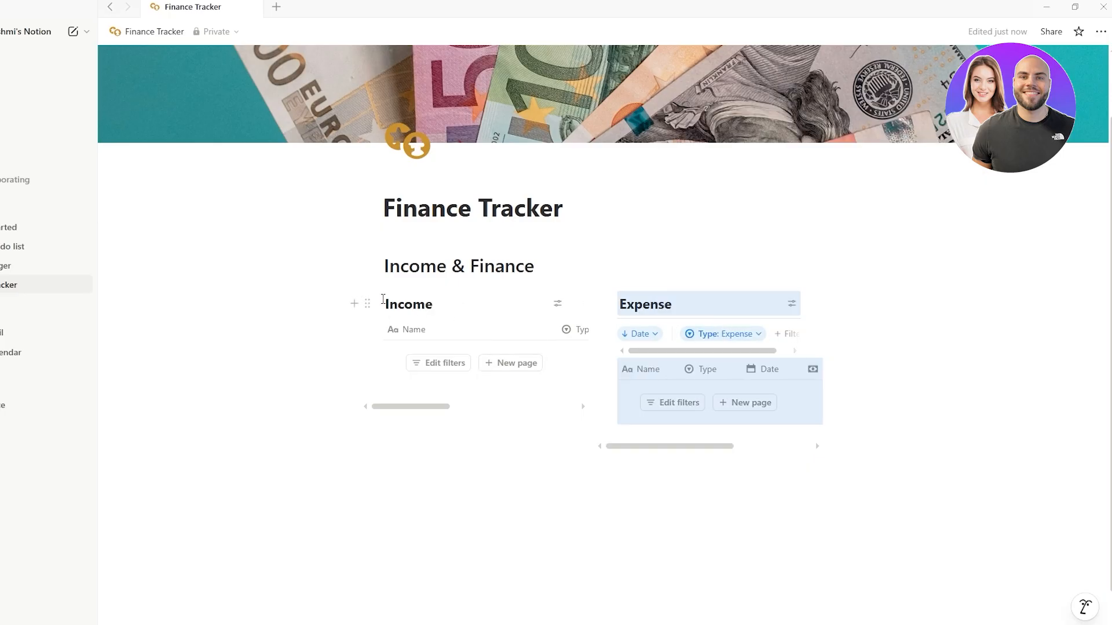
- Duplicate the Income database's table view and check its list of views
{"action": "left_click", "coordinate": [459, 306]}
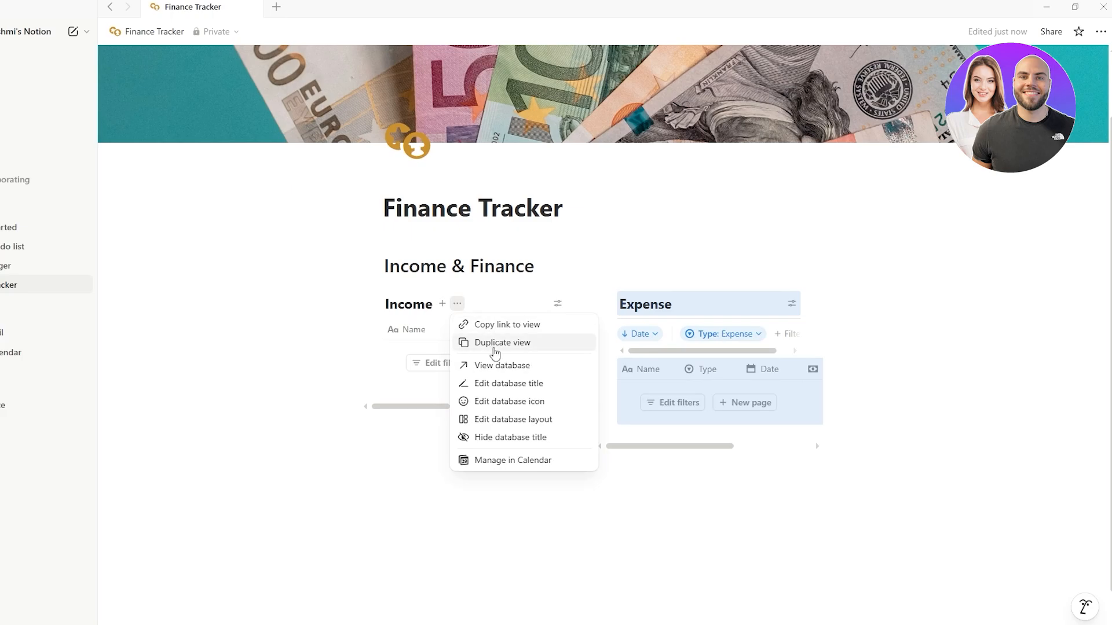
{"action": "left_click", "coordinate": [494, 343]}
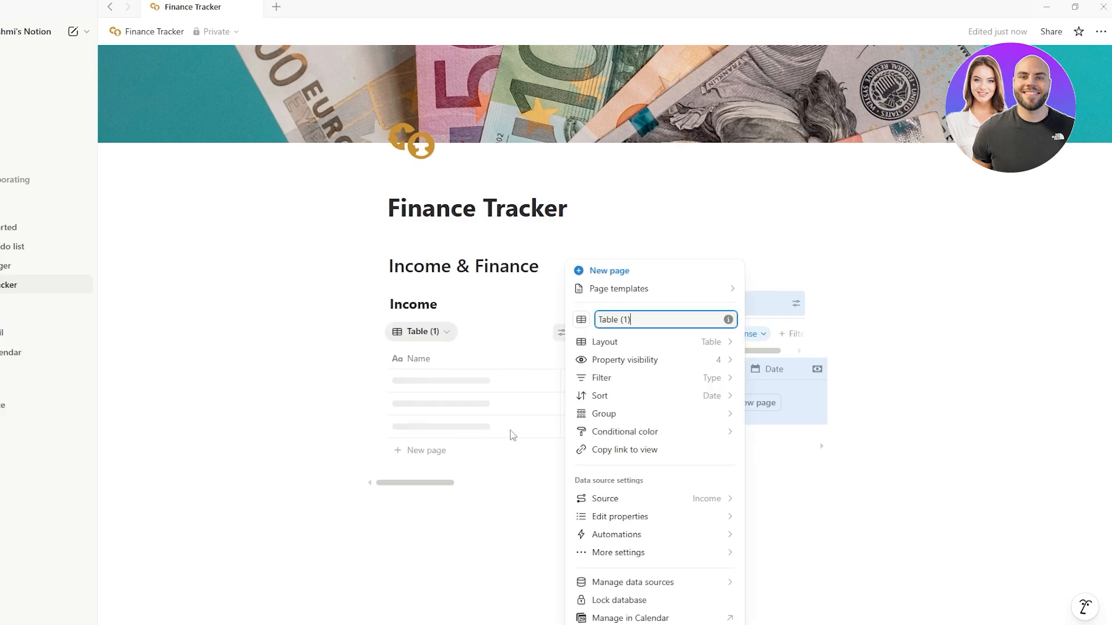
{"action": "left_click", "coordinate": [262, 435]}
{"action": "left_click", "coordinate": [433, 334]}
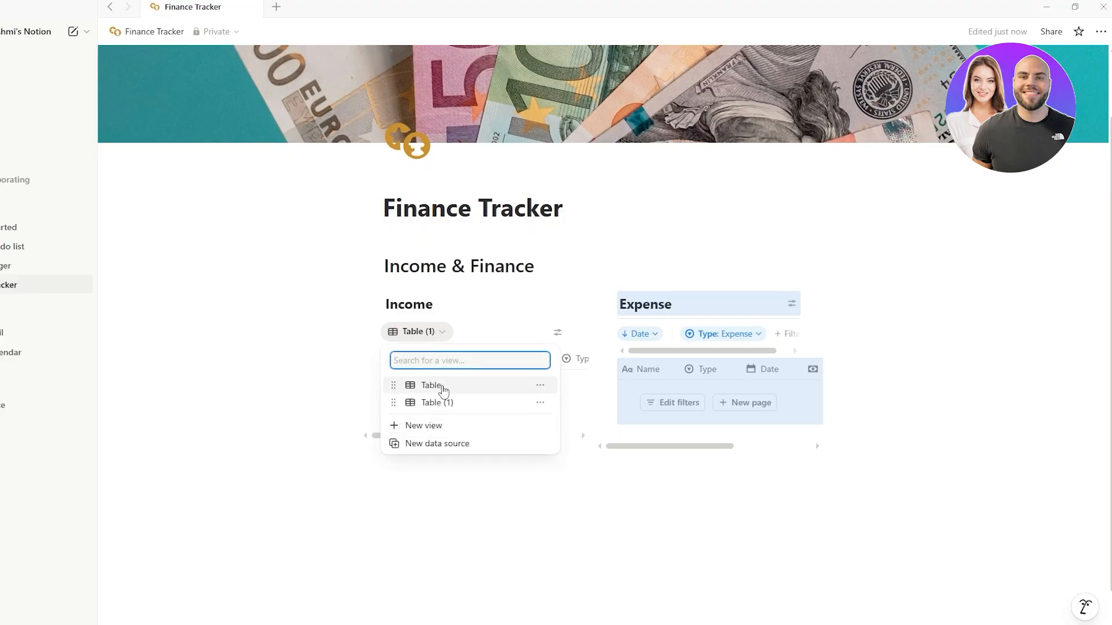
{"action": "left_click", "coordinate": [489, 500]}
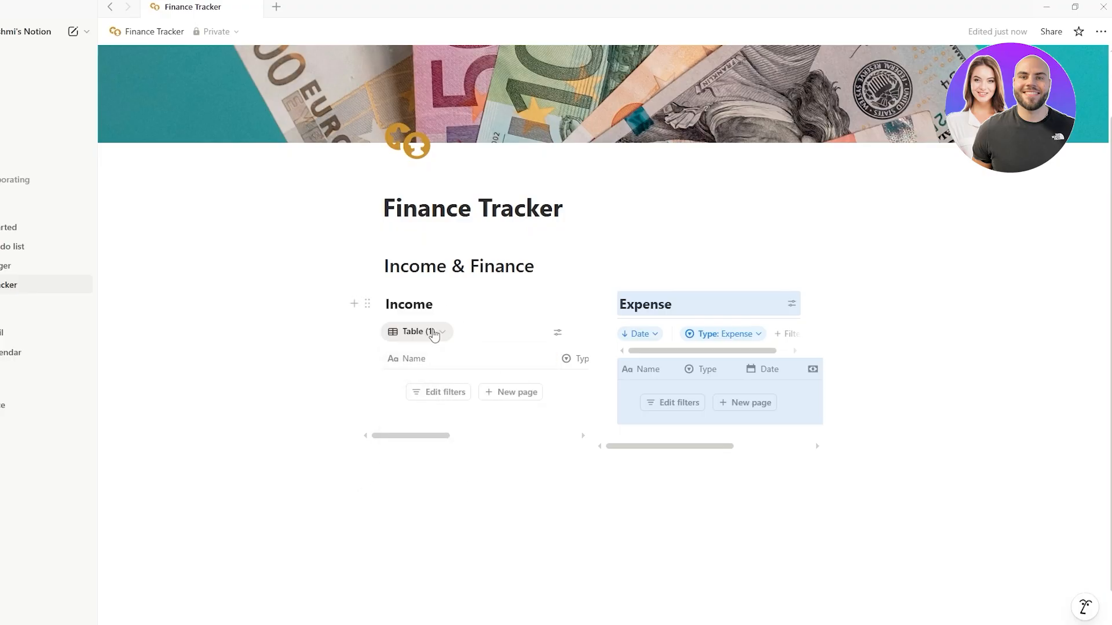
{"action": "left_click", "coordinate": [434, 334]}
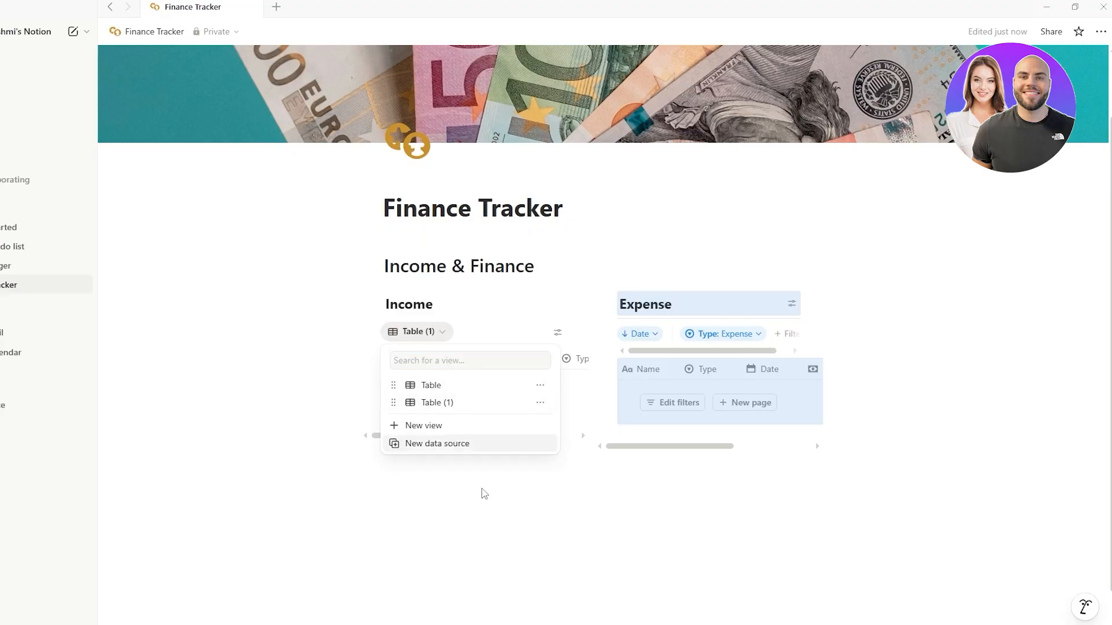
{"action": "left_click", "coordinate": [482, 490]}
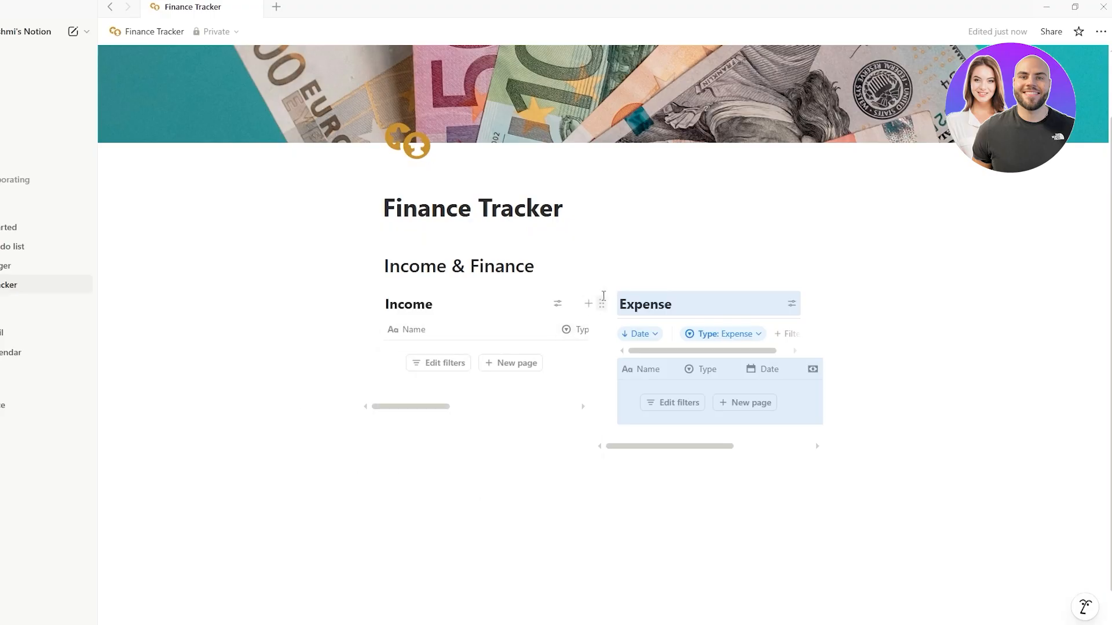
- Move the Expense database back below the Income database at full page width
{"action": "left_click_drag", "start_coordinate": [526, 405], "coordinate": [384, 450]}
{"action": "scroll", "coordinate": [540, 494], "scroll_direction": "down", "scroll_amount": 2}
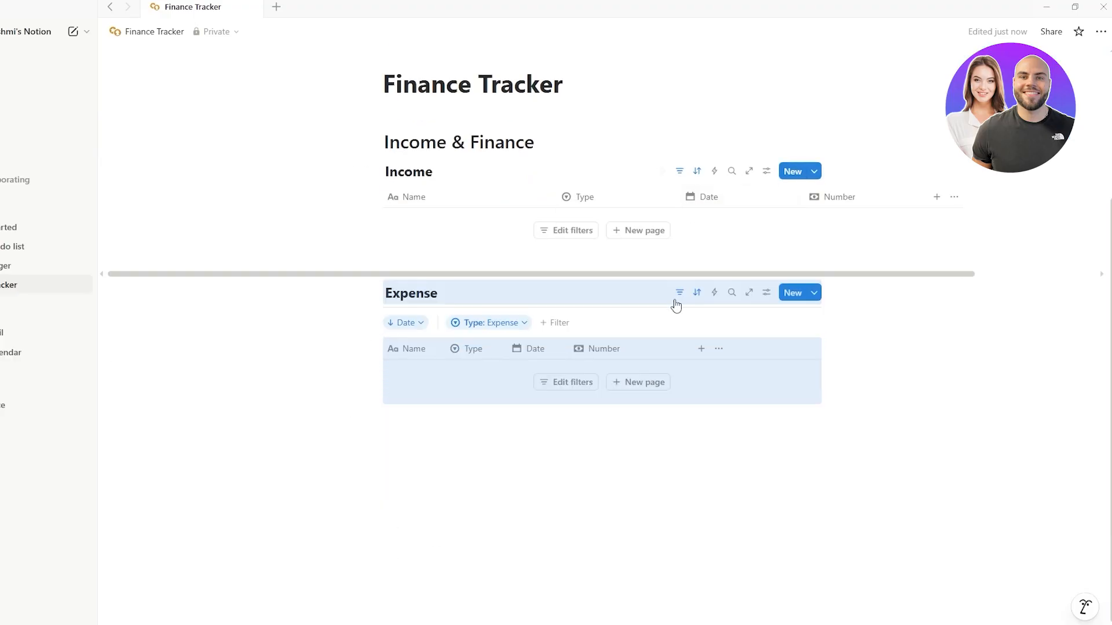
- Rename the Income database's Number property to "Income"
{"action": "left_click", "coordinate": [822, 200]}
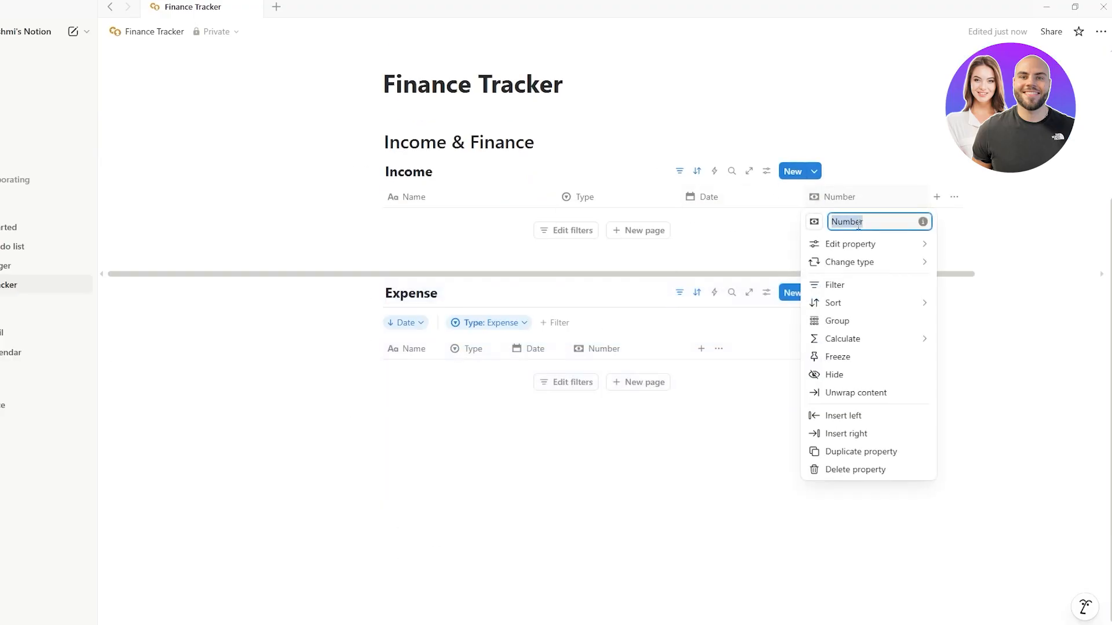
{"action": "type", "text": "Income"}
{"action": "key", "text": "Return"}
- Add a new property of type Number to the Income database
{"action": "left_click", "coordinate": [604, 348]}
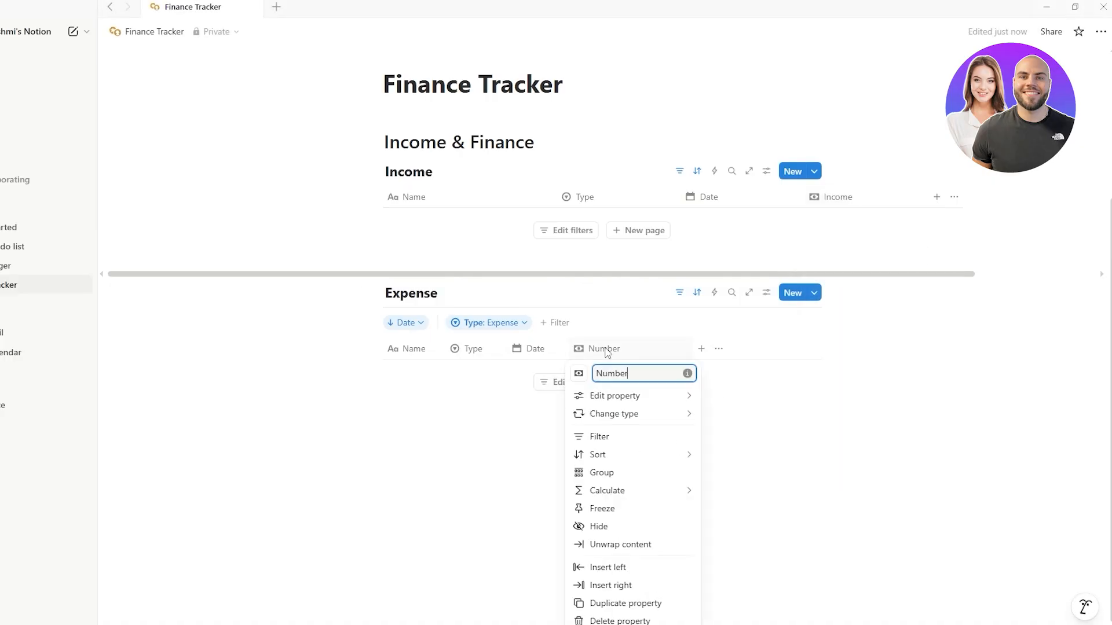
{"action": "left_click", "coordinate": [937, 198]}
{"action": "left_click", "coordinate": [936, 197]}
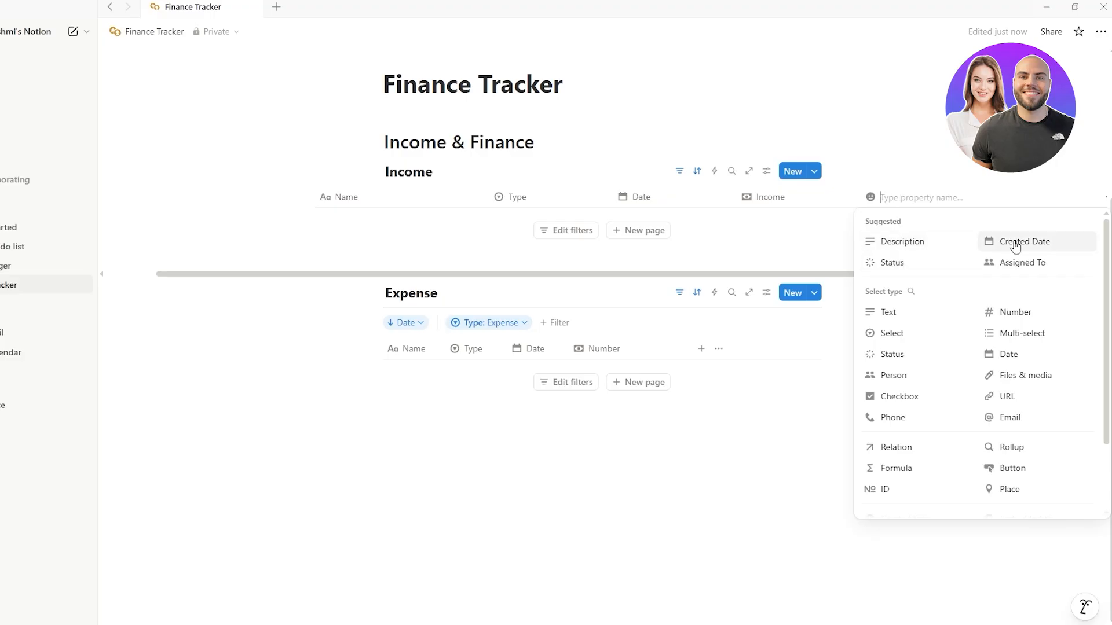
{"action": "left_click", "coordinate": [1015, 313]}
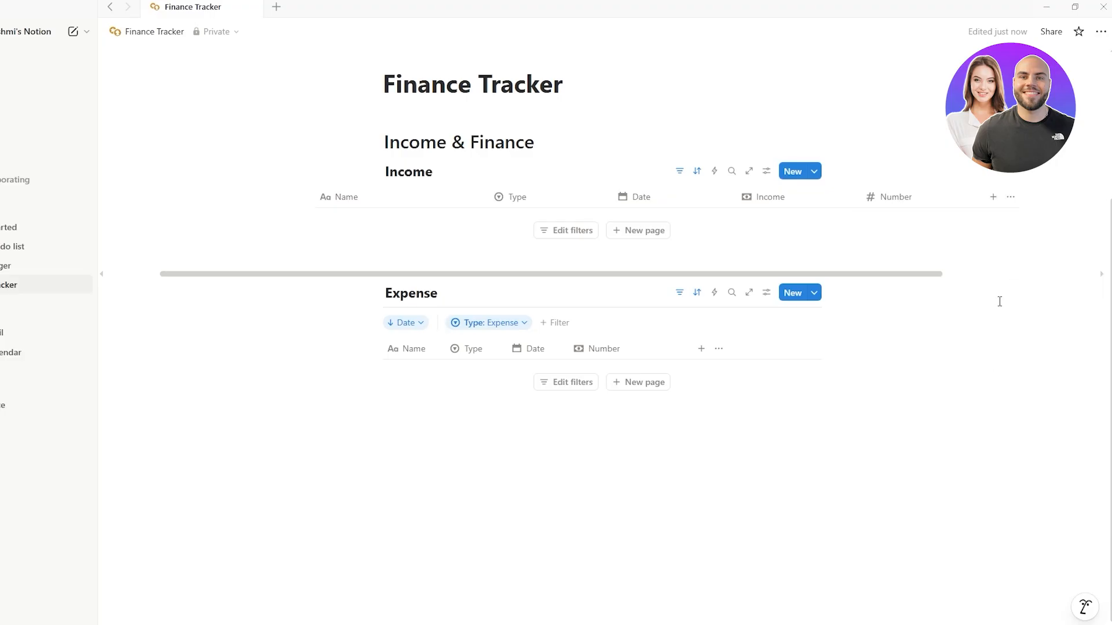
- Rename the Income database's new Number property to "Expense" and give it a double down-chevron icon
{"action": "left_click", "coordinate": [916, 196]}
{"action": "left_click_drag", "start_coordinate": [929, 218], "coordinate": [887, 223]}
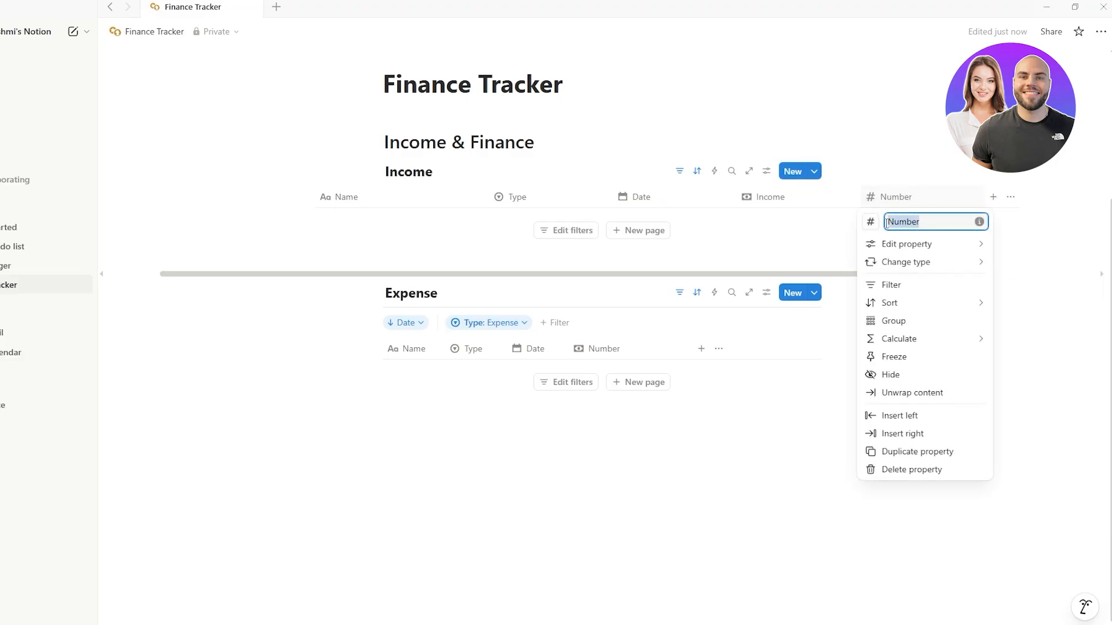
{"action": "type", "text": "Expense"}
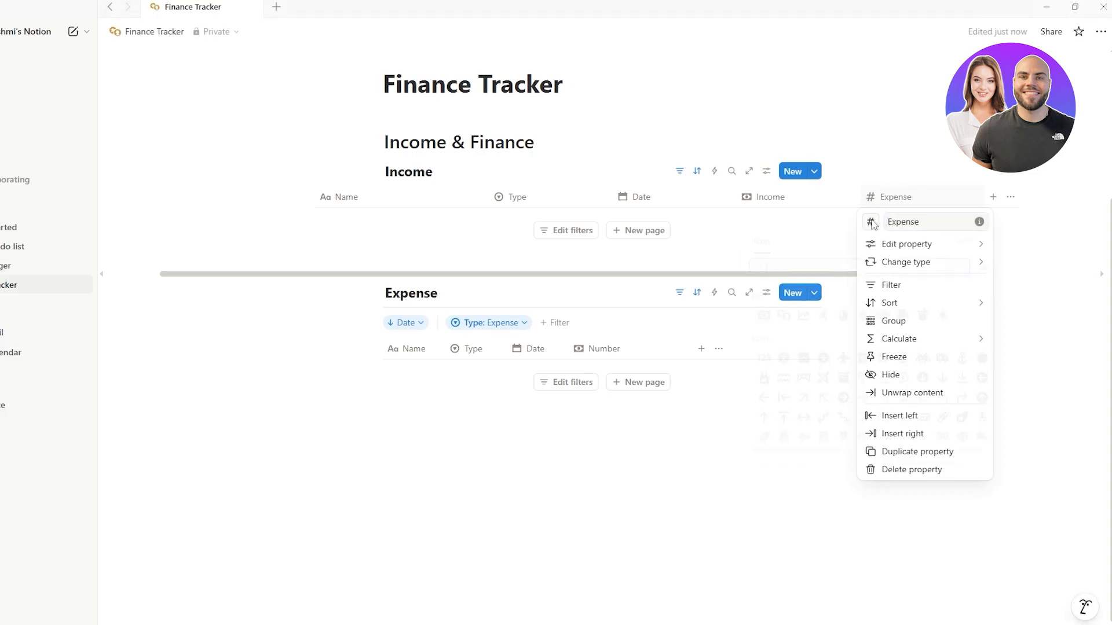
{"action": "left_click", "coordinate": [871, 223]}
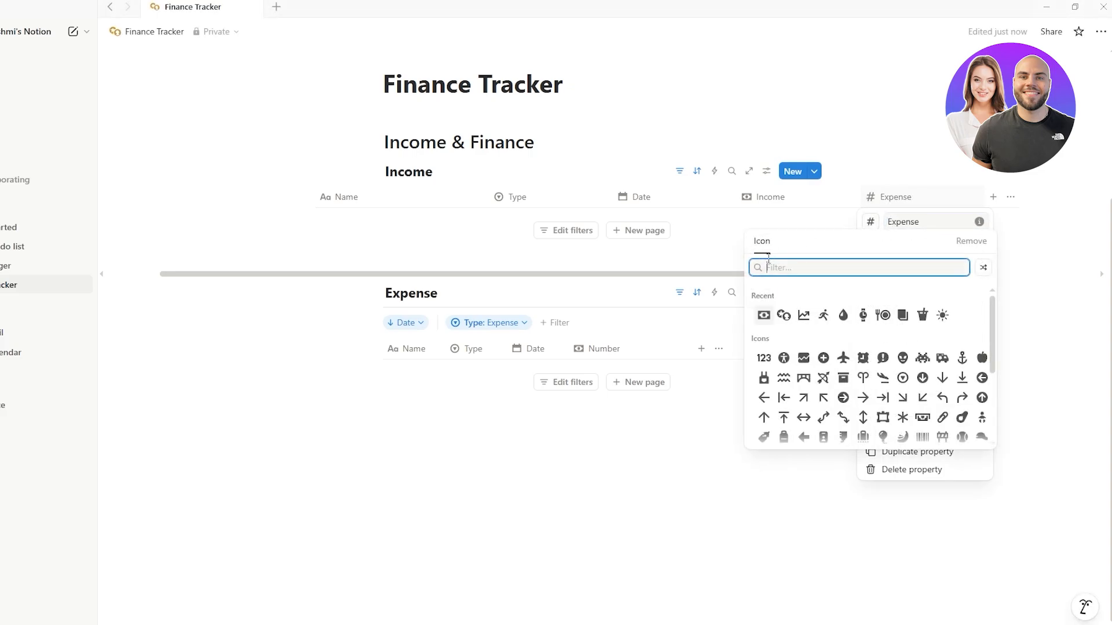
{"action": "type", "text": "chart"}
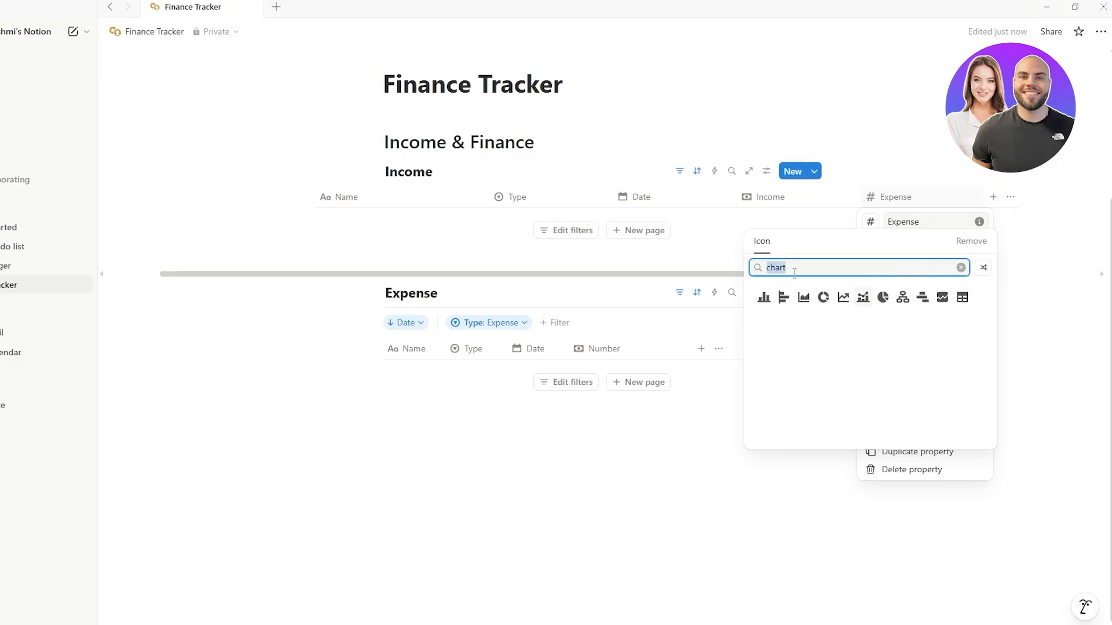
{"action": "type", "text": "down"}
{"action": "left_click", "coordinate": [759, 321]}
{"action": "left_click", "coordinate": [751, 199]}
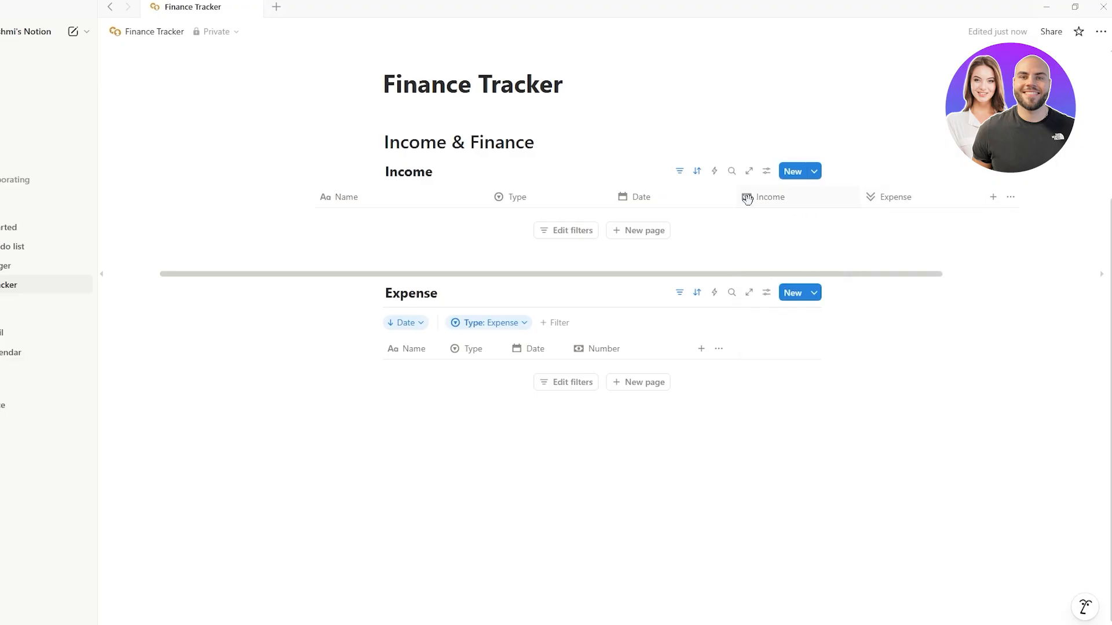
{"action": "left_click", "coordinate": [765, 197]}
{"action": "left_click", "coordinate": [747, 222]}
{"action": "left_click", "coordinate": [977, 503]}
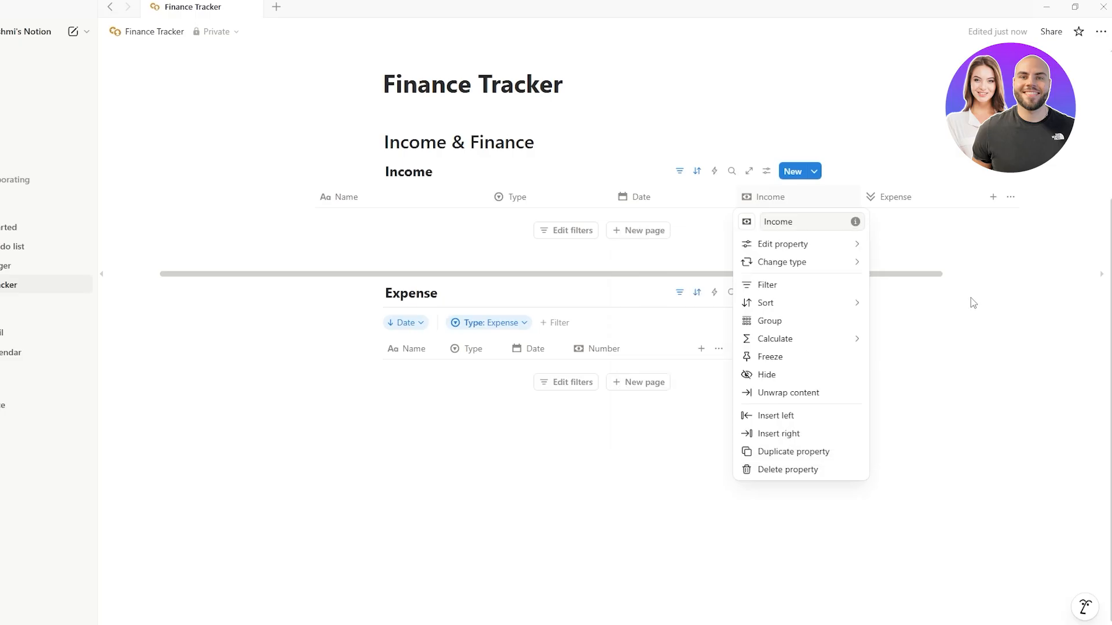
{"action": "left_click", "coordinate": [974, 303]}
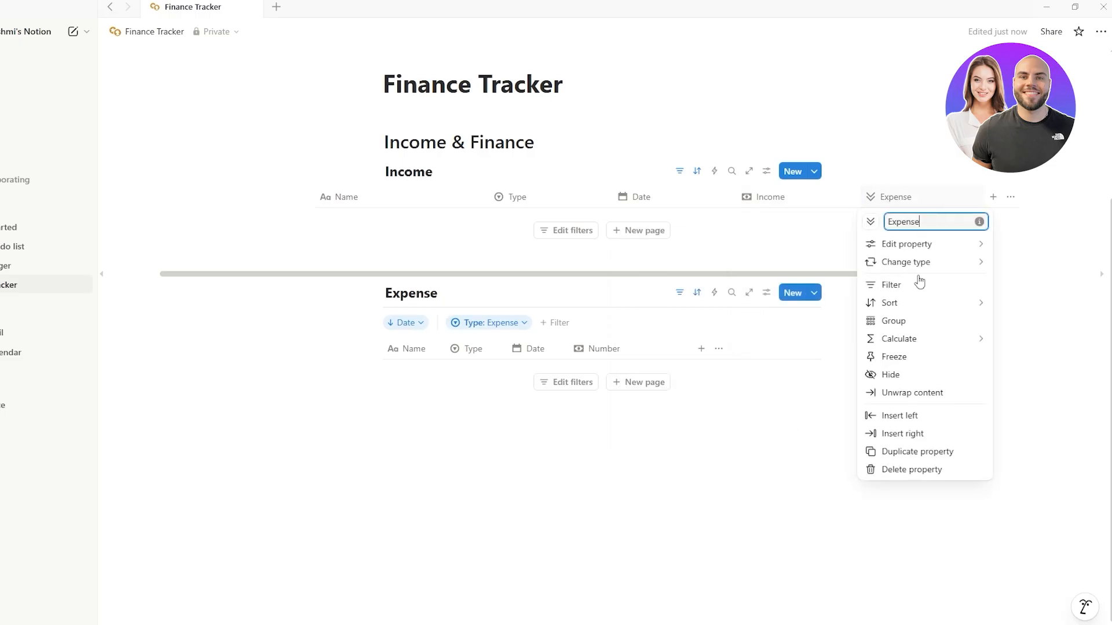
- Hide the Expense property in the Income table, and show Expense instead of the income amount property in the Expense table
{"action": "left_click", "coordinate": [908, 375]}
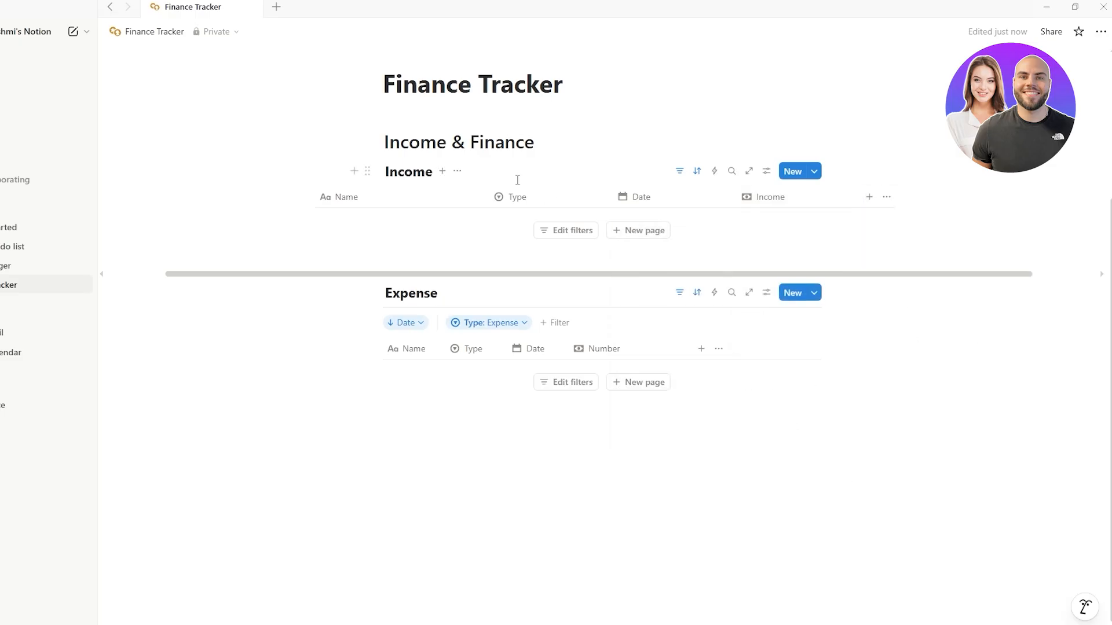
{"action": "left_click", "coordinate": [701, 349]}
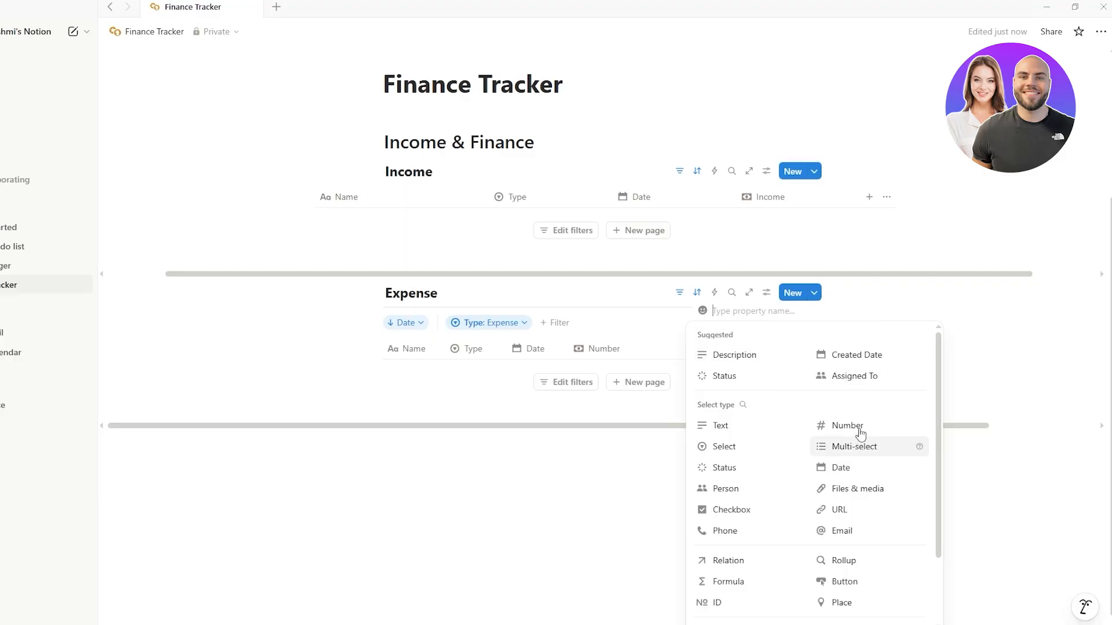
{"action": "left_click", "coordinate": [606, 349]}
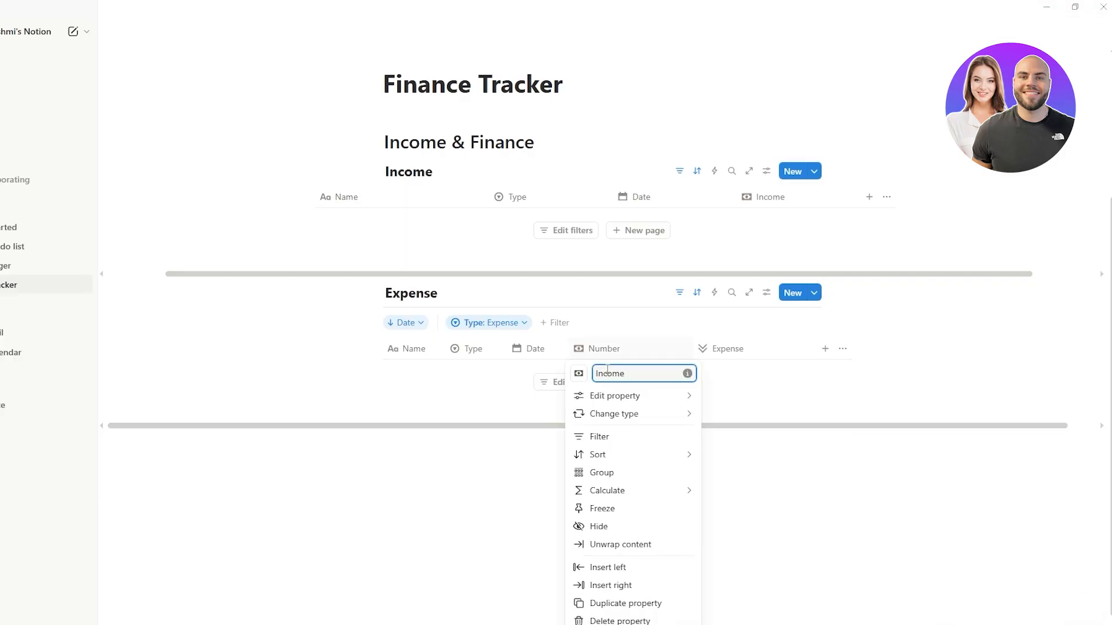
{"action": "left_click", "coordinate": [596, 342]}
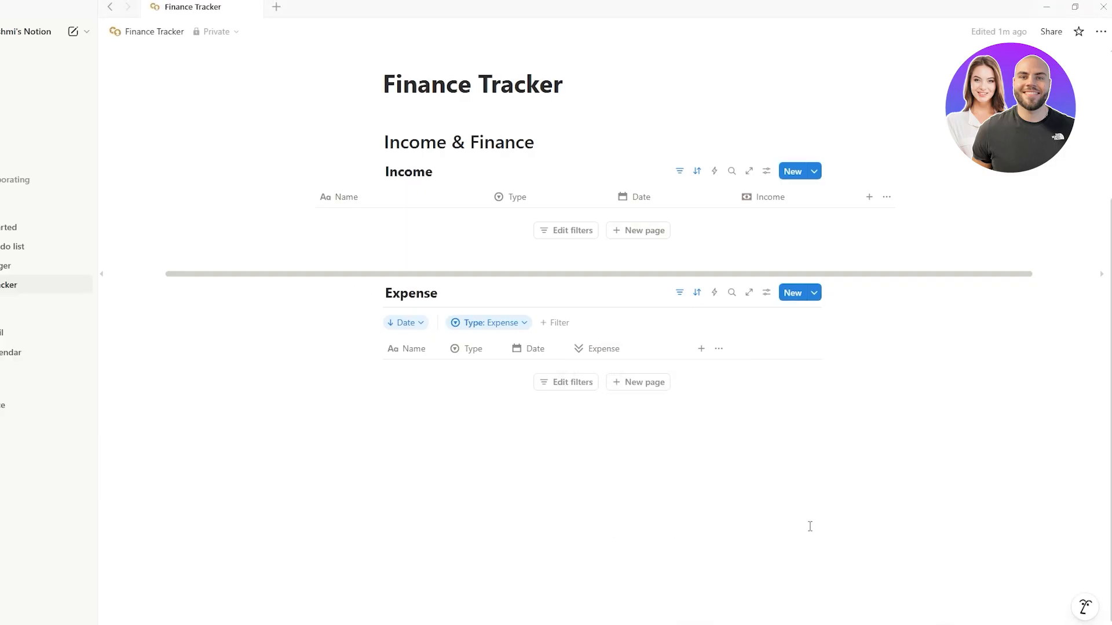
{"action": "left_click", "coordinate": [810, 526]}
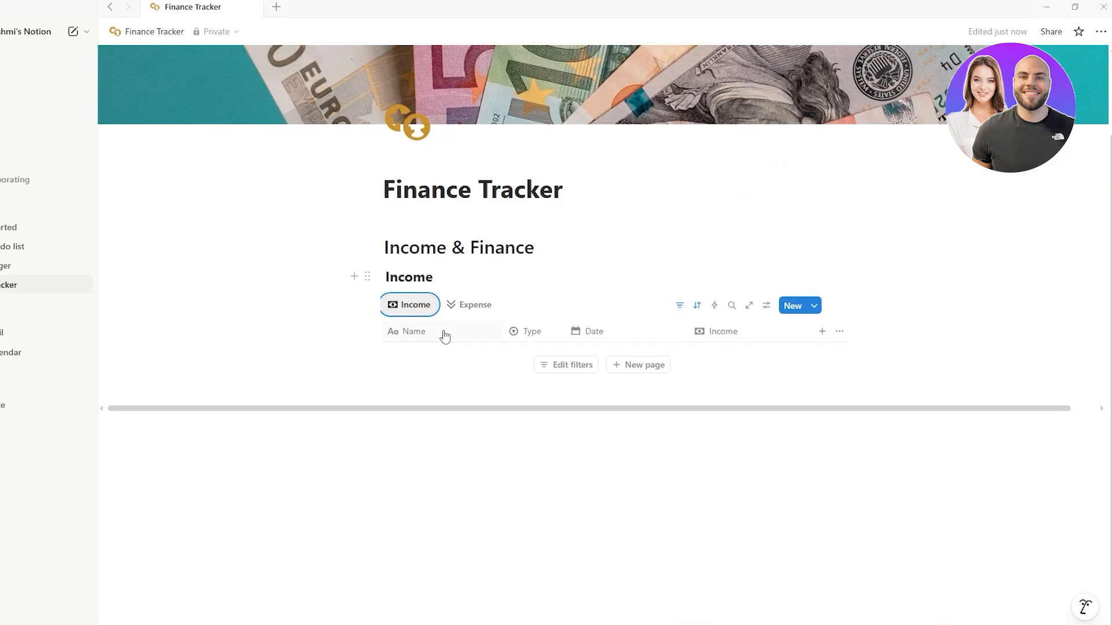
- Compare the Income and Expense views of the combined Income database, ending on the Income view
{"action": "left_click", "coordinate": [538, 565]}
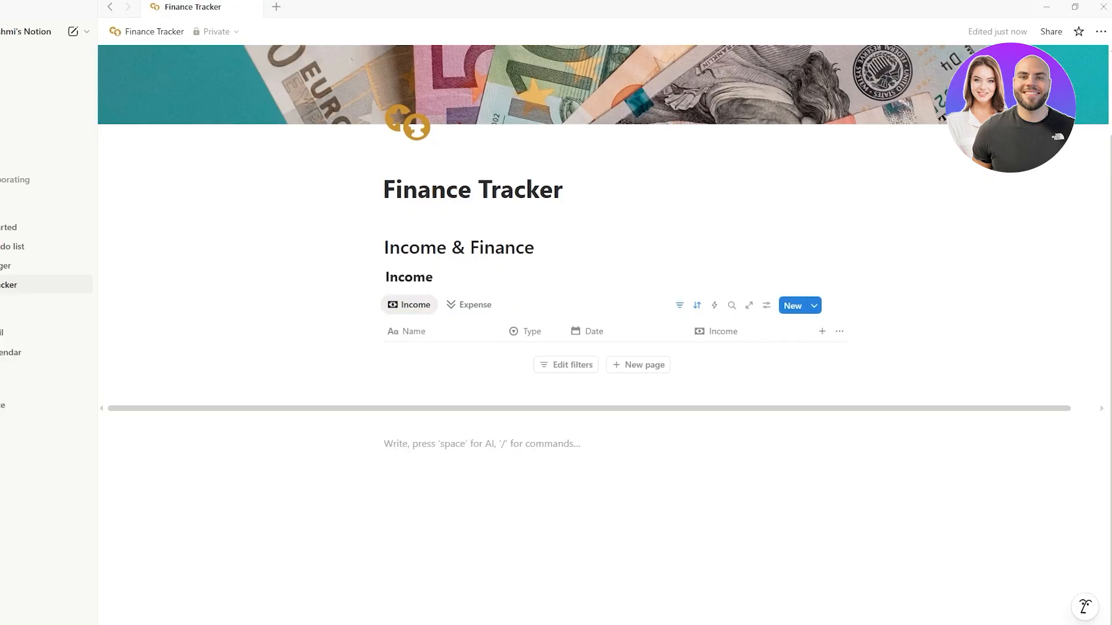
{"action": "left_click", "coordinate": [476, 307]}
{"action": "left_click", "coordinate": [416, 310]}
{"action": "left_click", "coordinate": [479, 310]}
{"action": "left_click", "coordinate": [419, 310]}
{"action": "left_click", "coordinate": [420, 331]}
{"action": "left_click", "coordinate": [421, 334]}
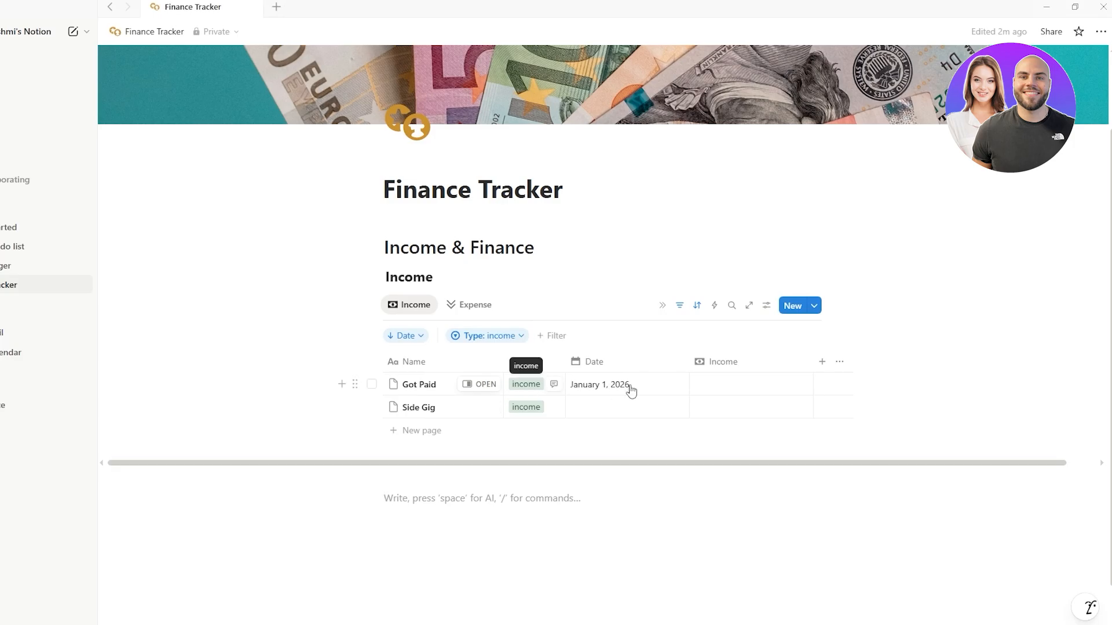
- Enter income amounts of 5000 for Got Paid and 1000 for Side Gig
{"action": "left_click", "coordinate": [767, 387]}
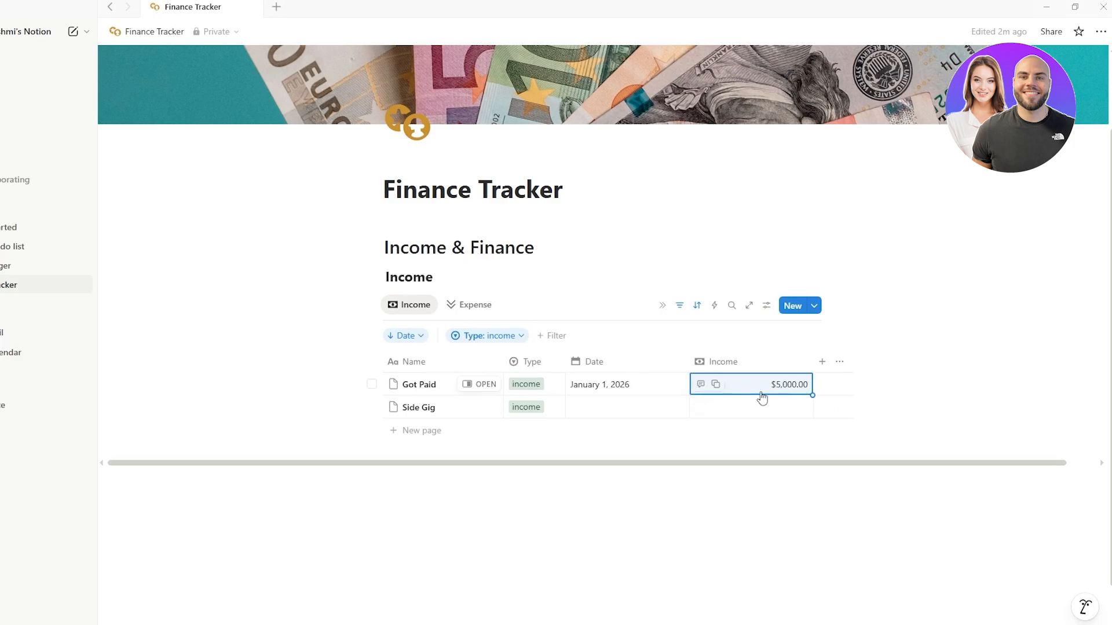
{"action": "left_click", "coordinate": [750, 411]}
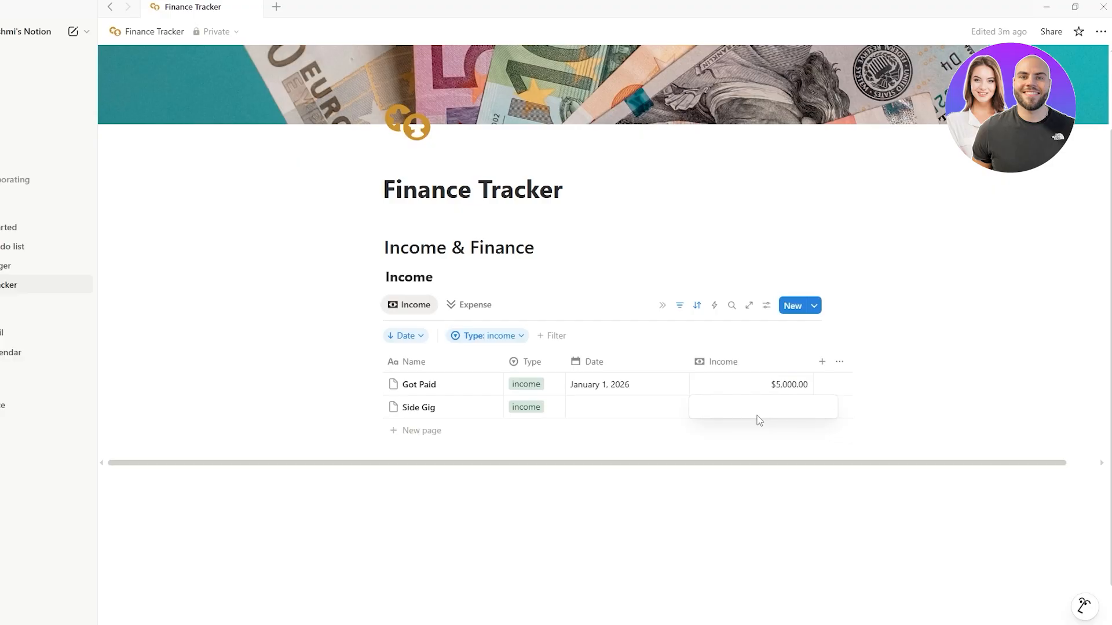
{"action": "type", "text": "1000"}
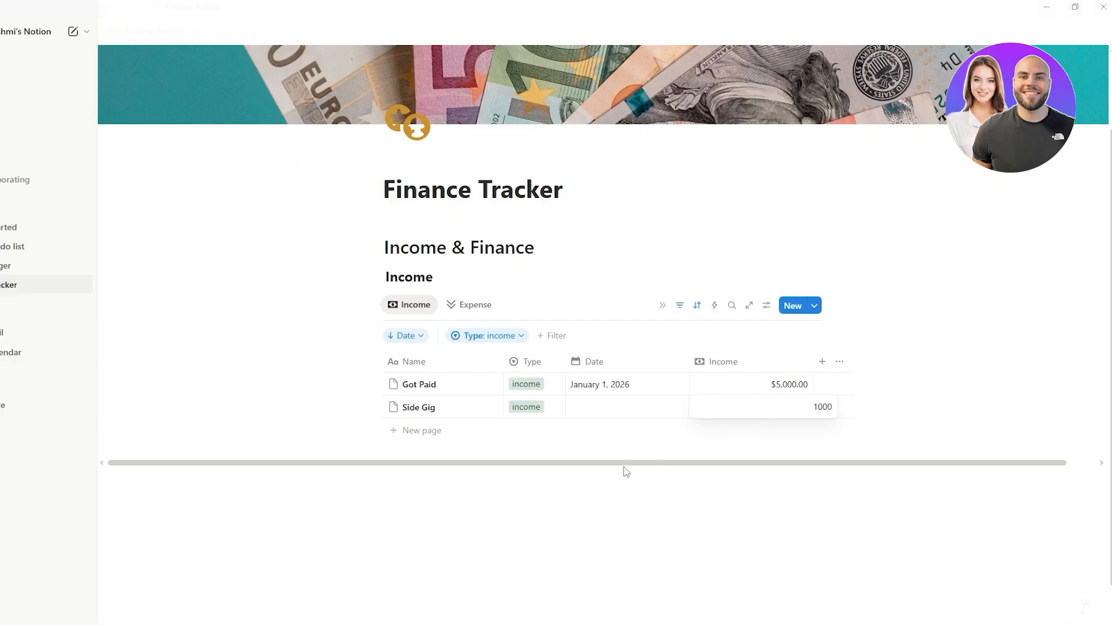
{"action": "key", "text": "Return"}
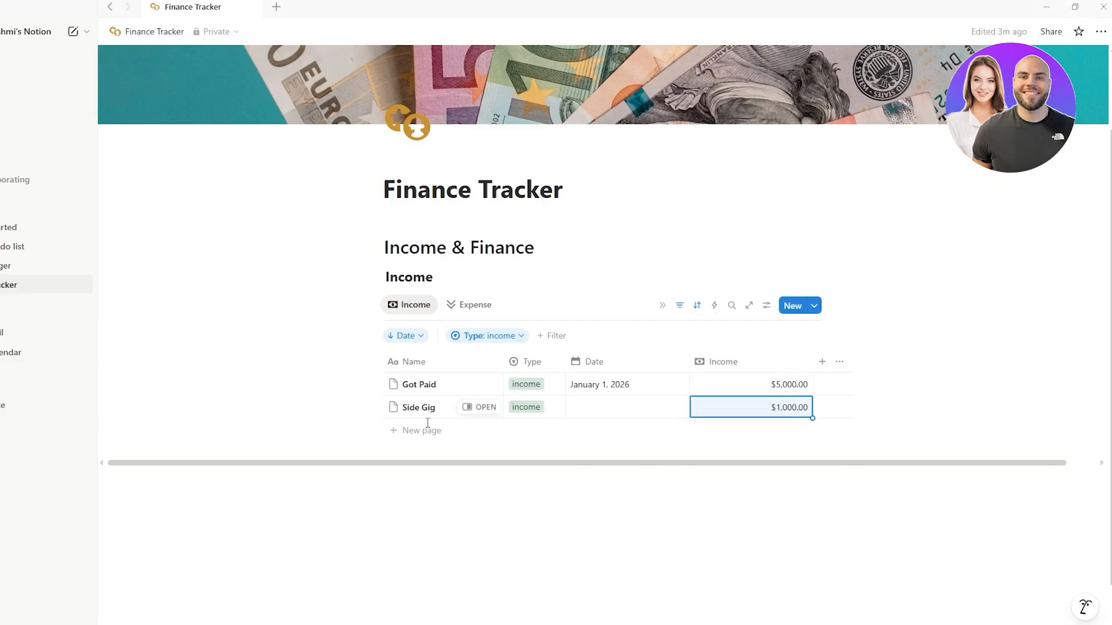
{"action": "left_click", "coordinate": [473, 530]}
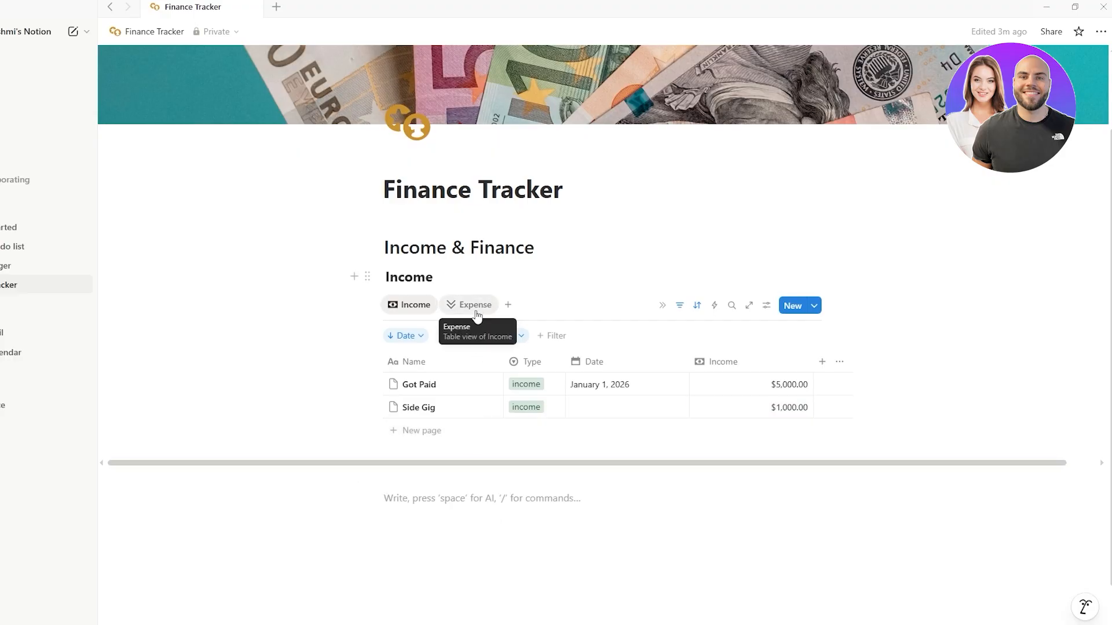
- Set the Side Gig entry's date to January 1, 2026
{"action": "left_click", "coordinate": [643, 408]}
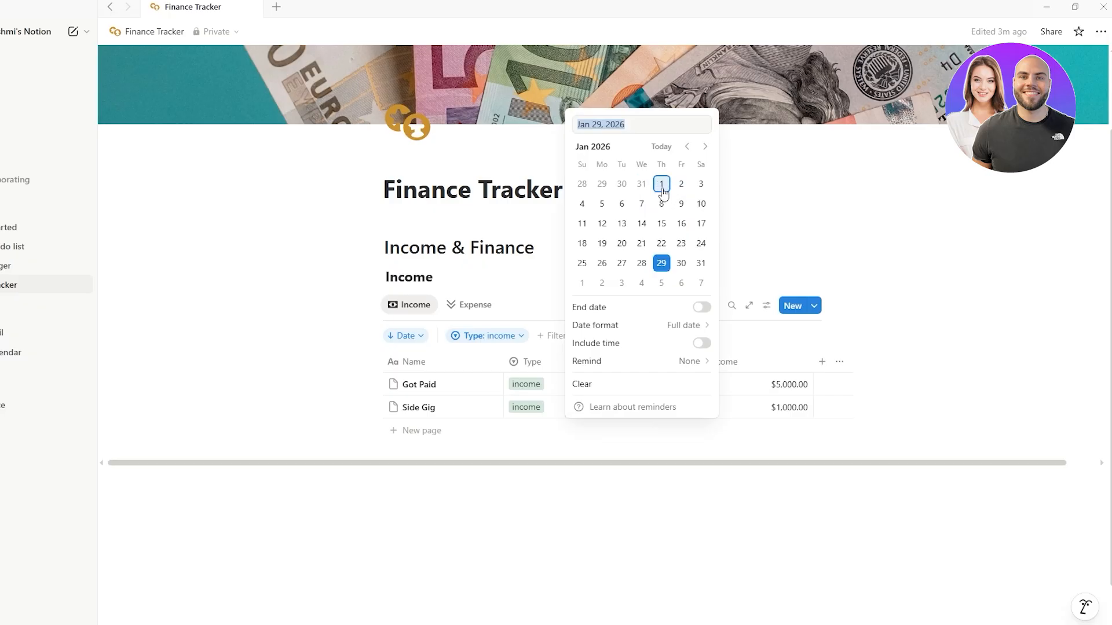
{"action": "left_click", "coordinate": [662, 185]}
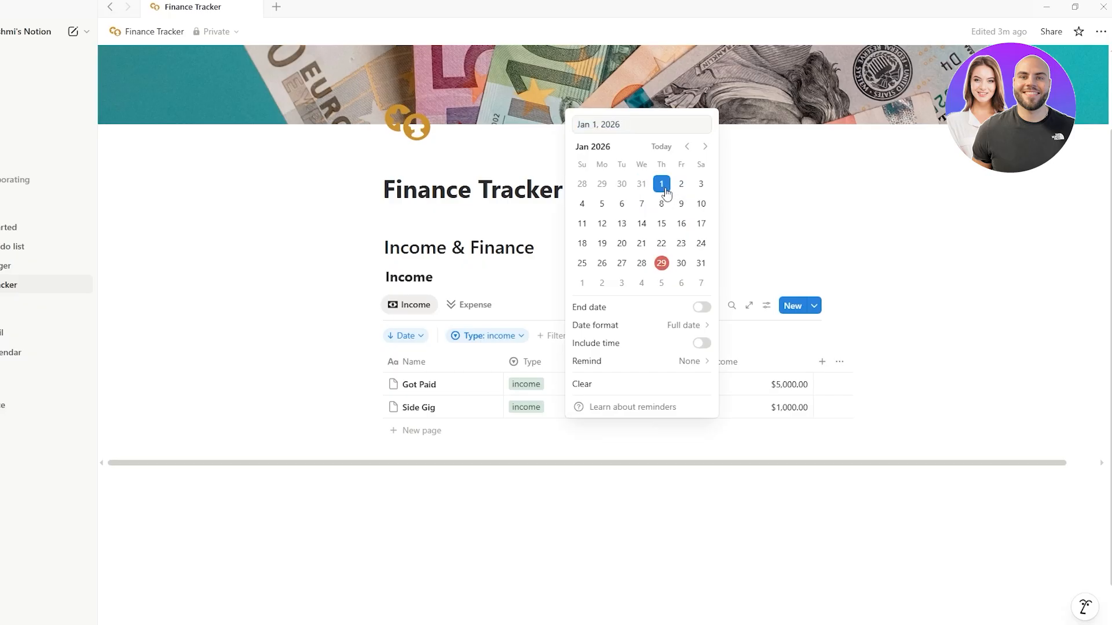
{"action": "left_click", "coordinate": [685, 546]}
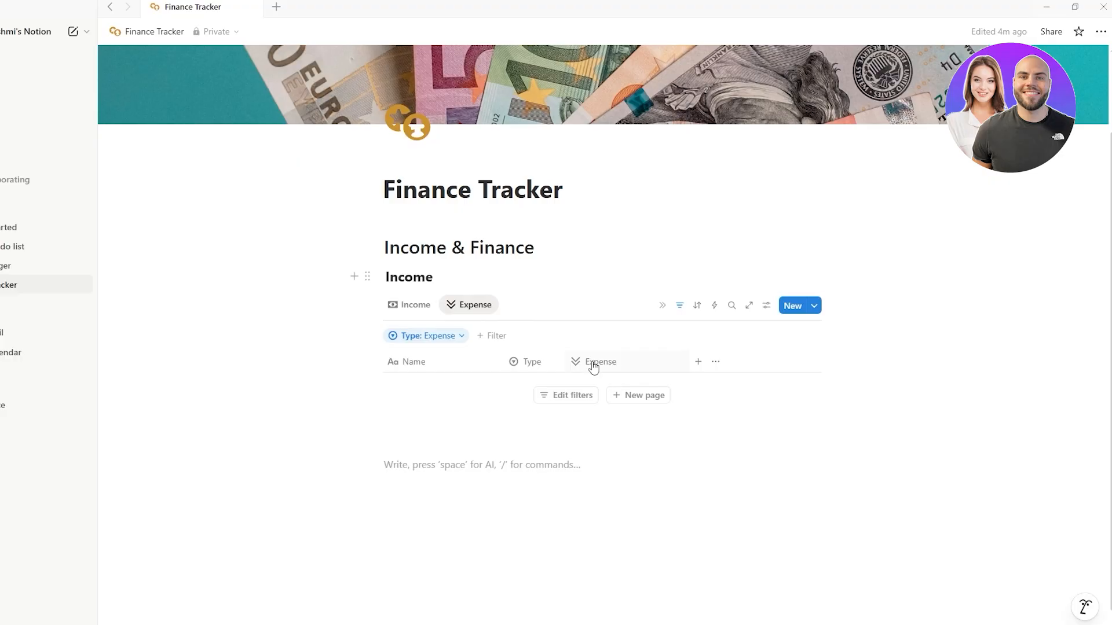
- Add an entry named "Bought Glasses" with an expense of 10 in the Expense view
{"action": "left_click", "coordinate": [460, 337]}
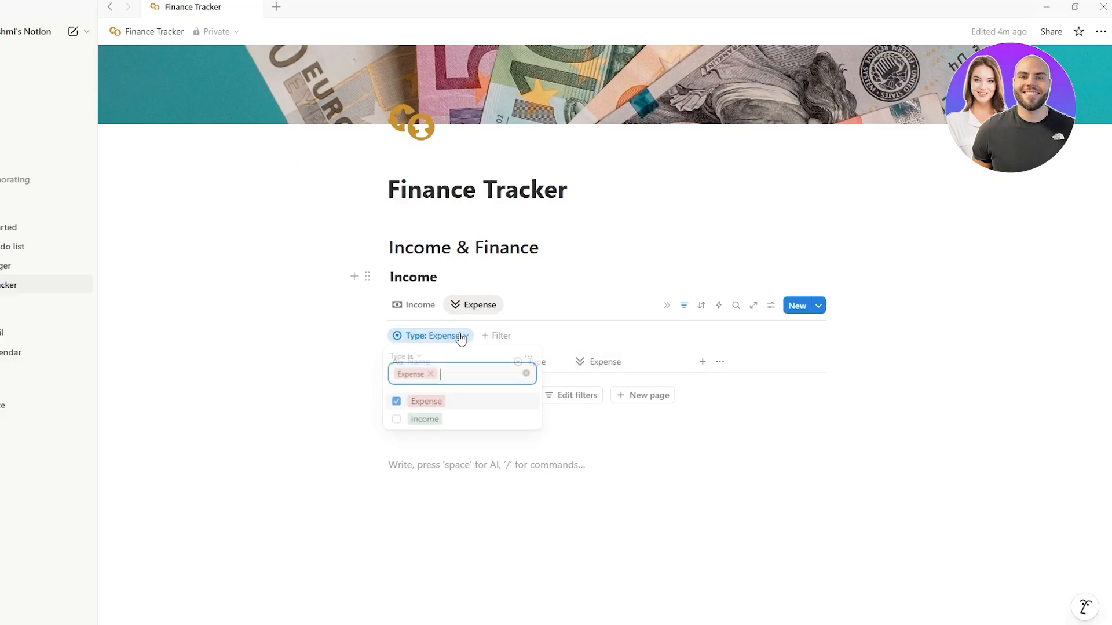
{"action": "left_click", "coordinate": [515, 466]}
{"action": "left_click", "coordinate": [631, 396]}
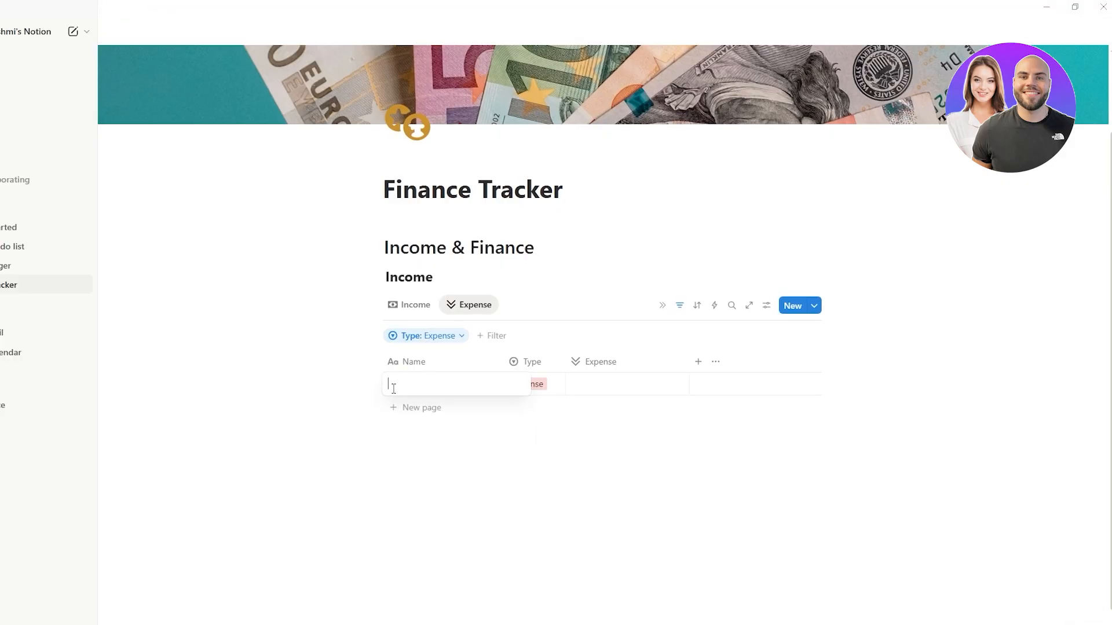
{"action": "type", "text": "Bought Glasses"}
{"action": "left_click", "coordinate": [630, 383]}
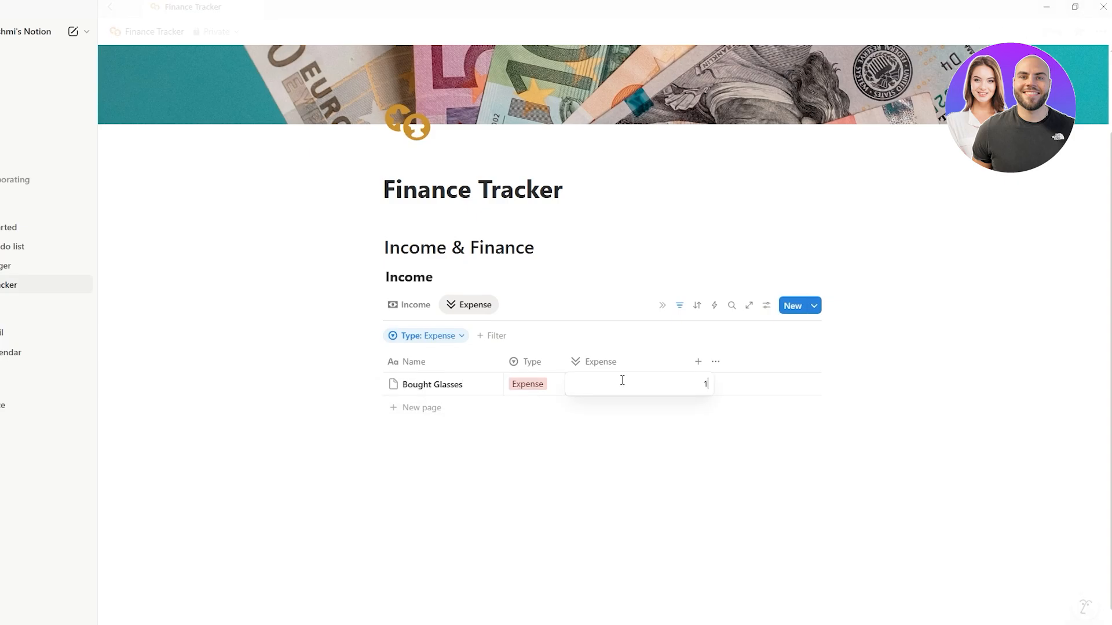
{"action": "type", "text": "100"}
- Set the Expense property's number format to US Dollar
{"action": "left_click", "coordinate": [614, 361]}
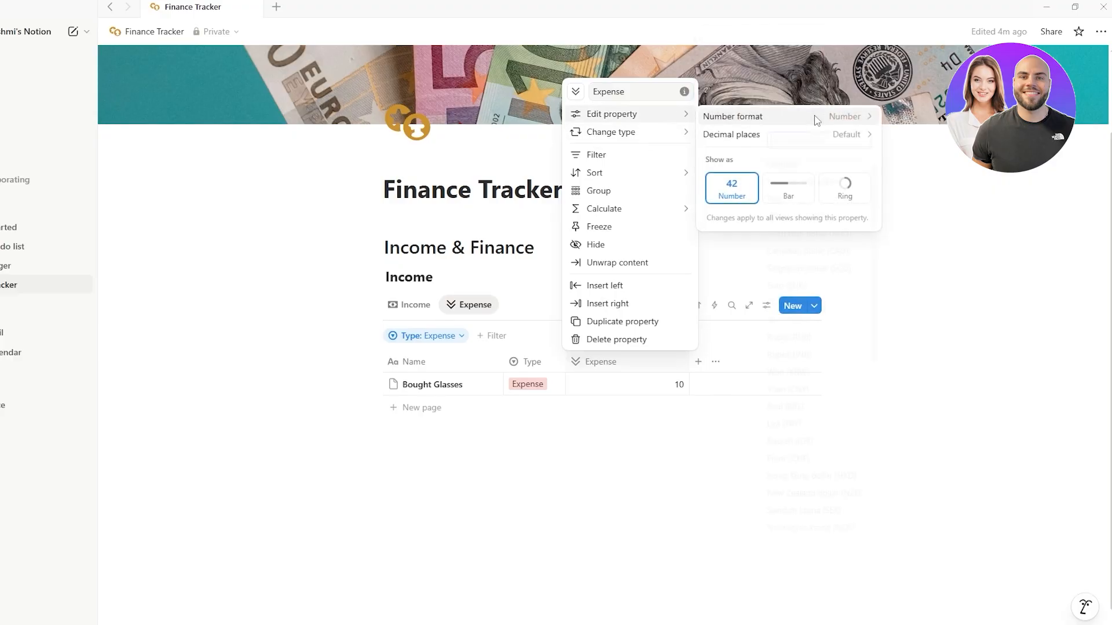
{"action": "left_click", "coordinate": [782, 218]}
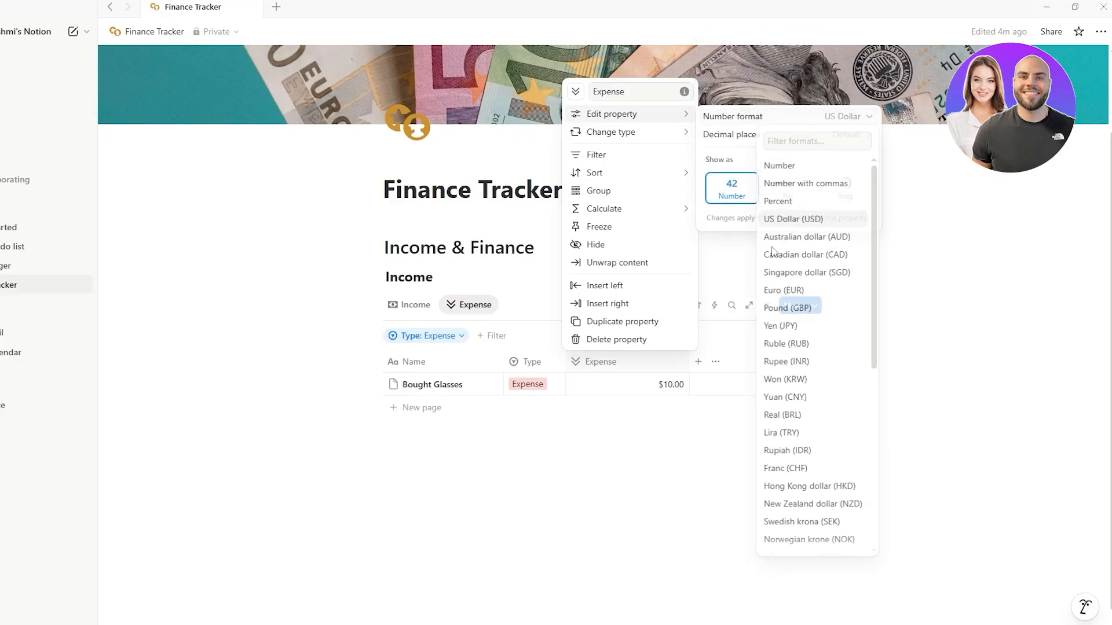
{"action": "left_click", "coordinate": [709, 556]}
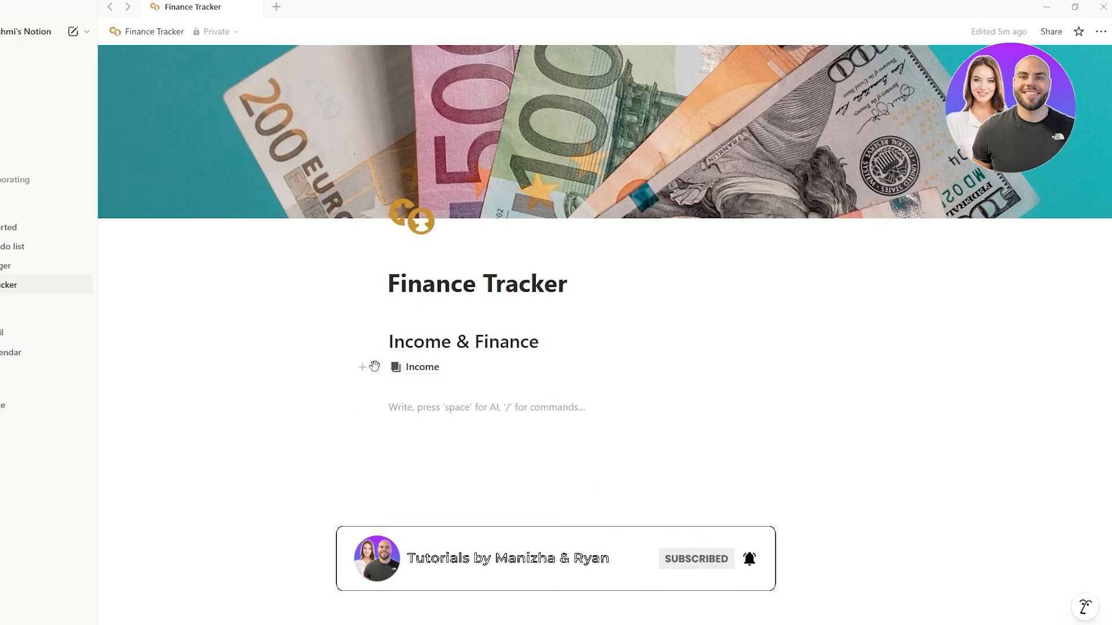
- Turn the Income page into an inline database and back into a full-page database
{"action": "left_click", "coordinate": [375, 367]}
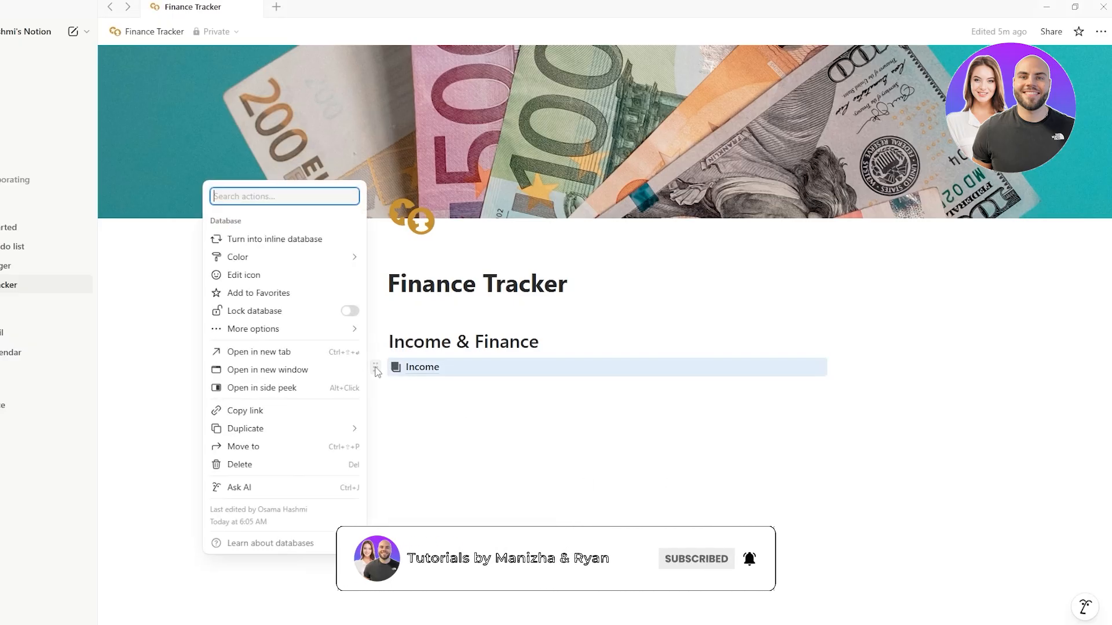
{"action": "left_click", "coordinate": [267, 240]}
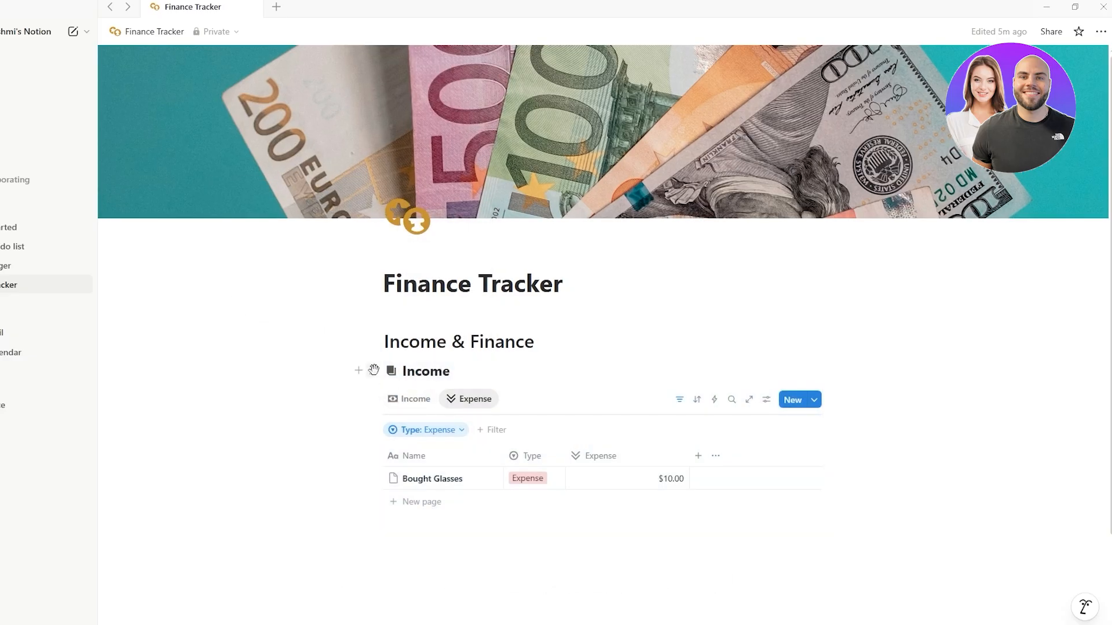
{"action": "left_click", "coordinate": [371, 369]}
{"action": "left_click", "coordinate": [284, 239]}
- Insert an inline database below Income, title it "Categories" and add an empty row
{"action": "left_click", "coordinate": [392, 401]}
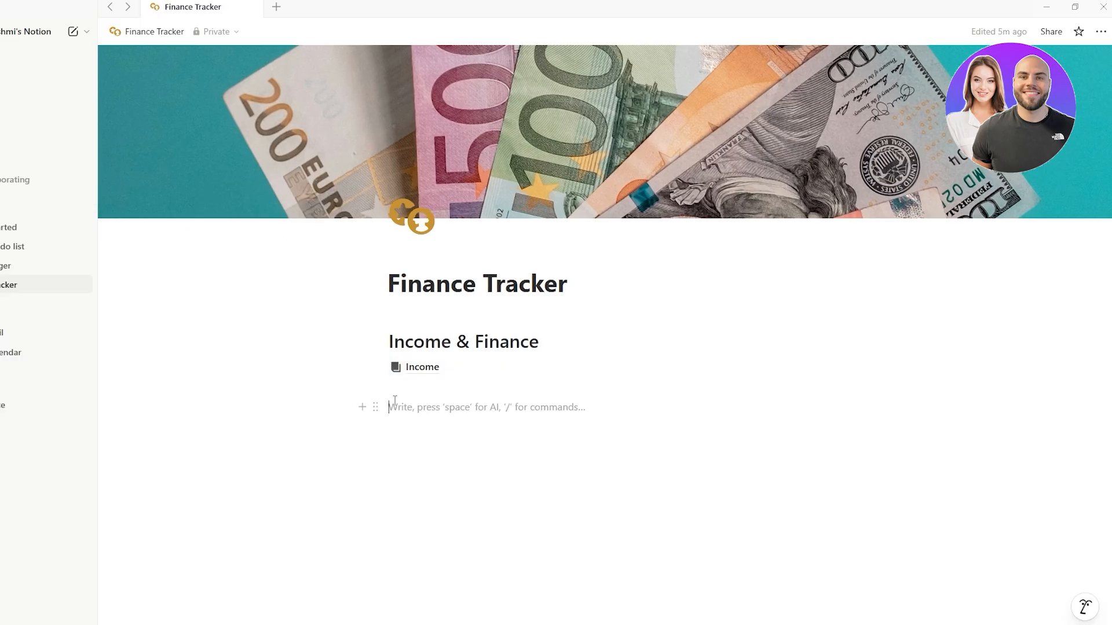
{"action": "type", "text": "/da"}
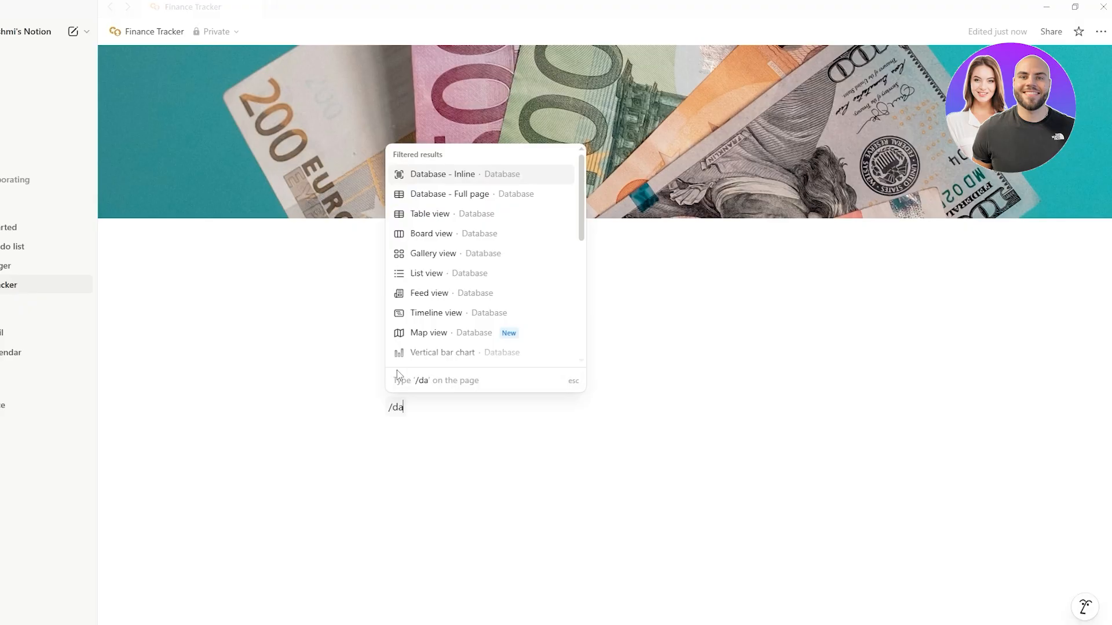
{"action": "left_click", "coordinate": [442, 174]}
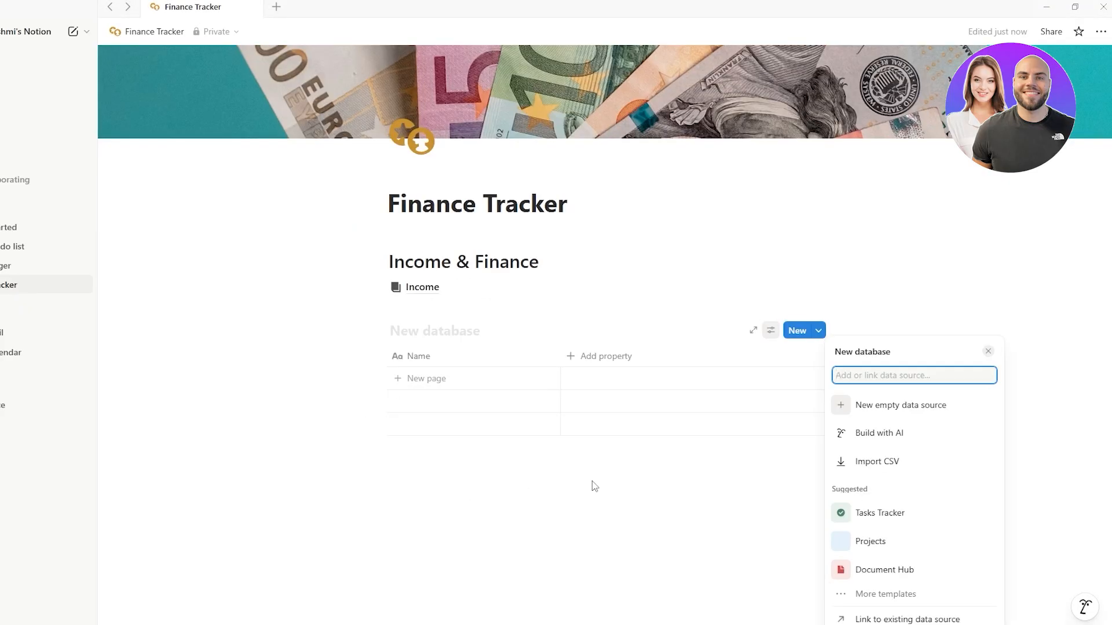
{"action": "left_click", "coordinate": [387, 330]}
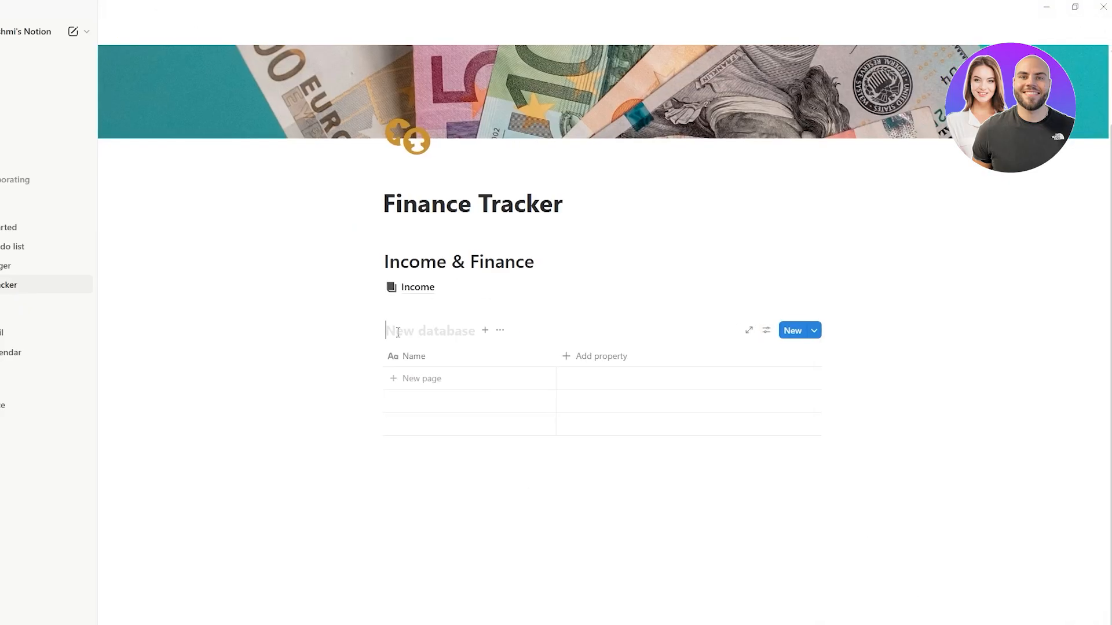
{"action": "type", "text": "Categories"}
{"action": "left_click", "coordinate": [419, 380]}
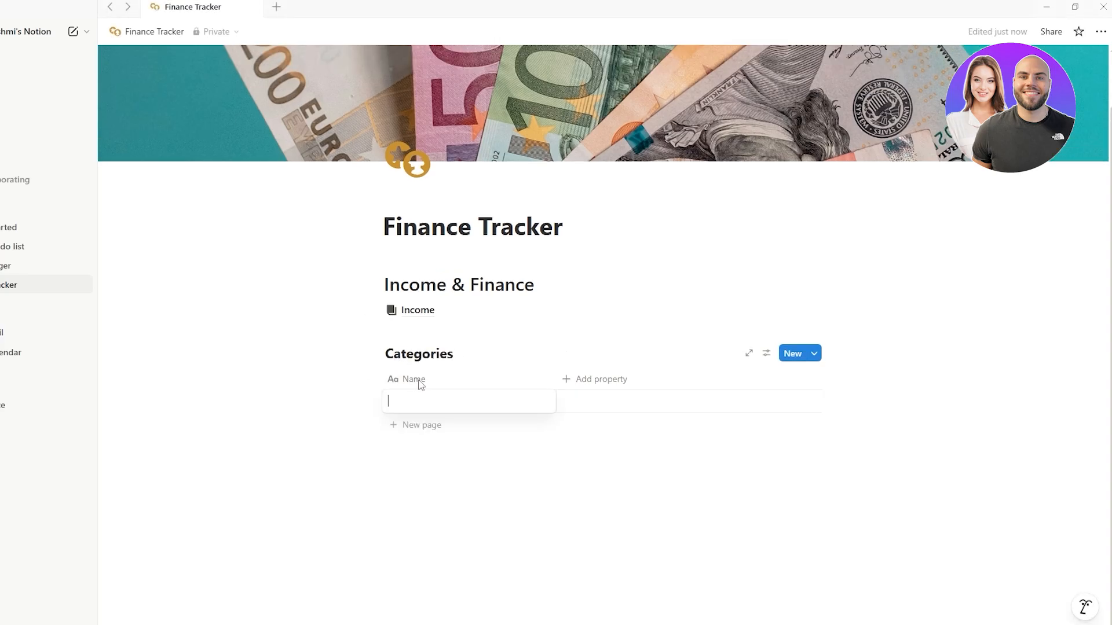
- Fill the Categories database with Rent, Utilities, Groceries, Car Expenses, Education, Savings, Income and Entertainment
{"action": "type", "text": "Rent"}
{"action": "left_click", "coordinate": [428, 428]}
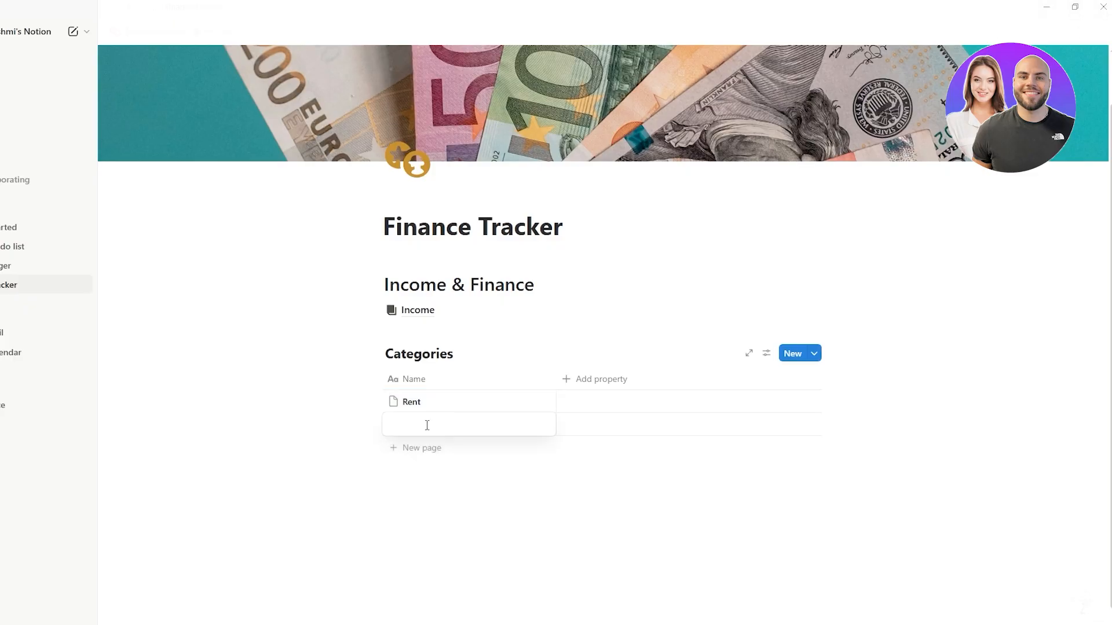
{"action": "type", "text": "Utilities"}
{"action": "left_click", "coordinate": [424, 449]}
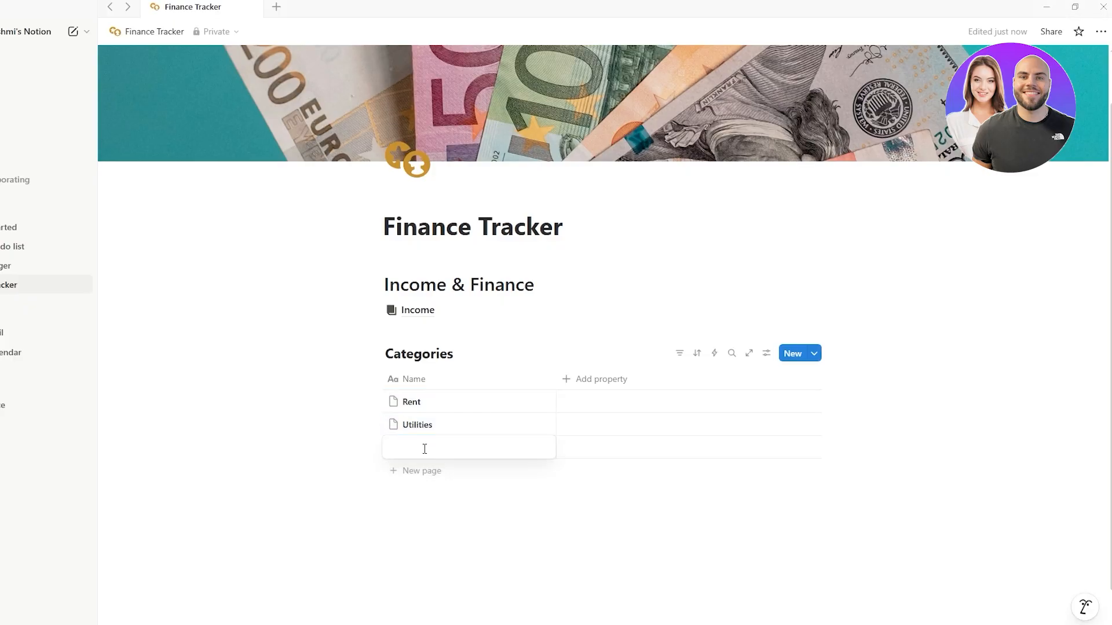
{"action": "type", "text": "Groceries"}
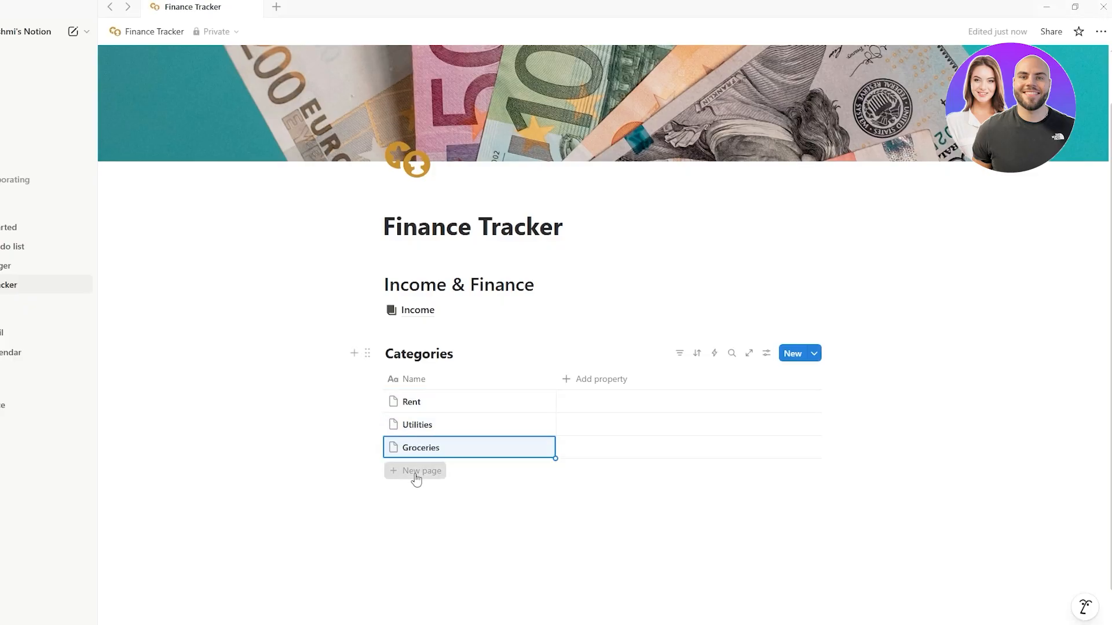
{"action": "left_click", "coordinate": [416, 472]}
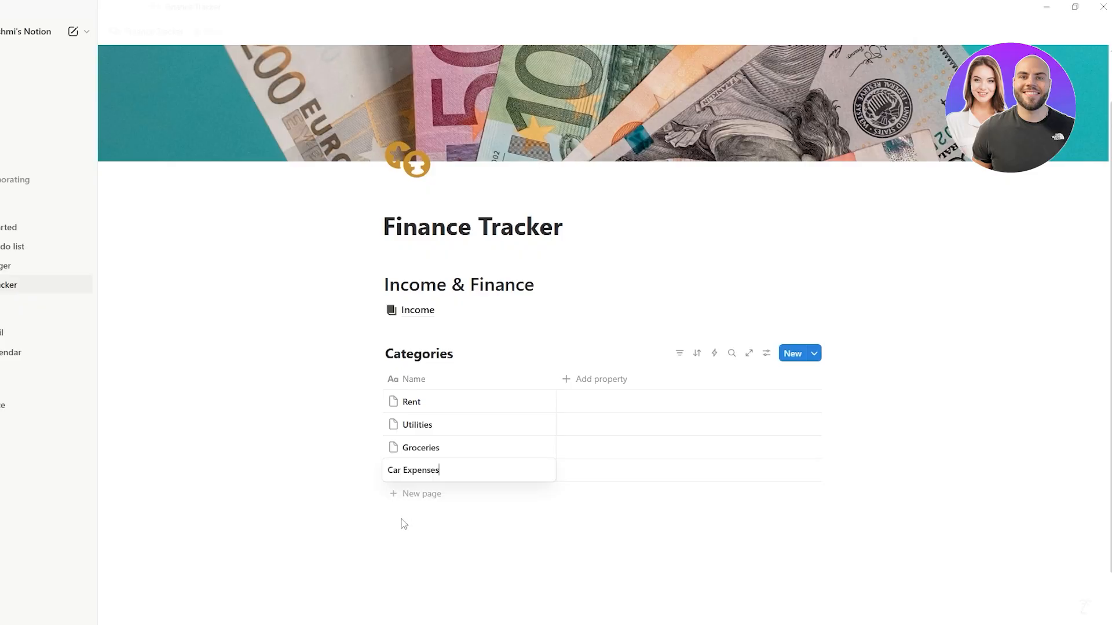
{"action": "key", "text": "Return"}
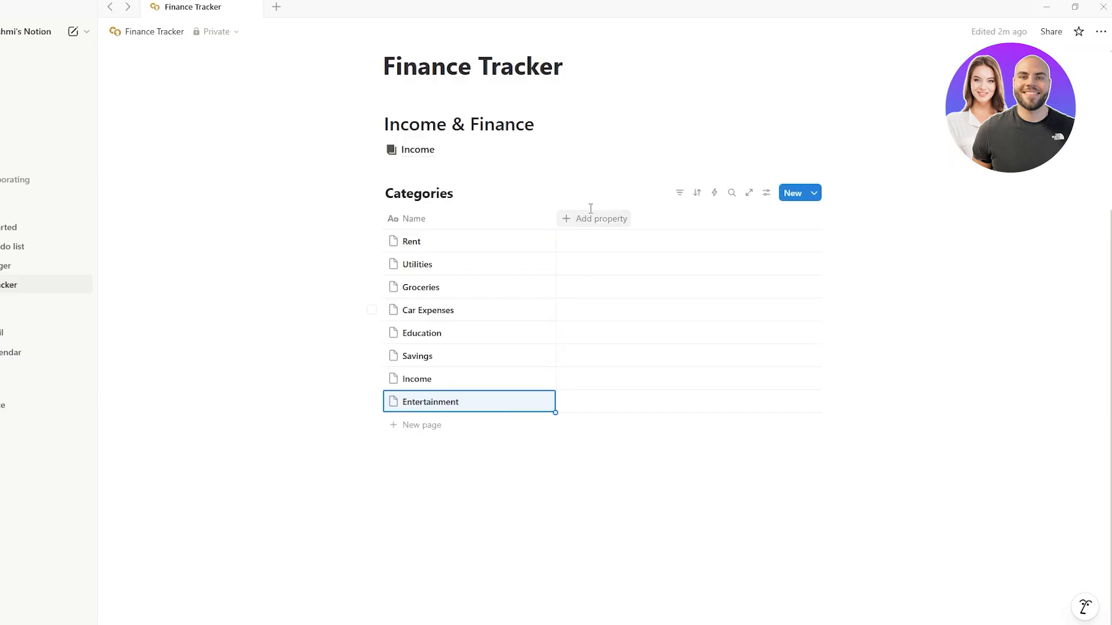
- Add a relation property to the Categories table that links it to the Income database in Finance Tracker
{"action": "left_click", "coordinate": [591, 218]}
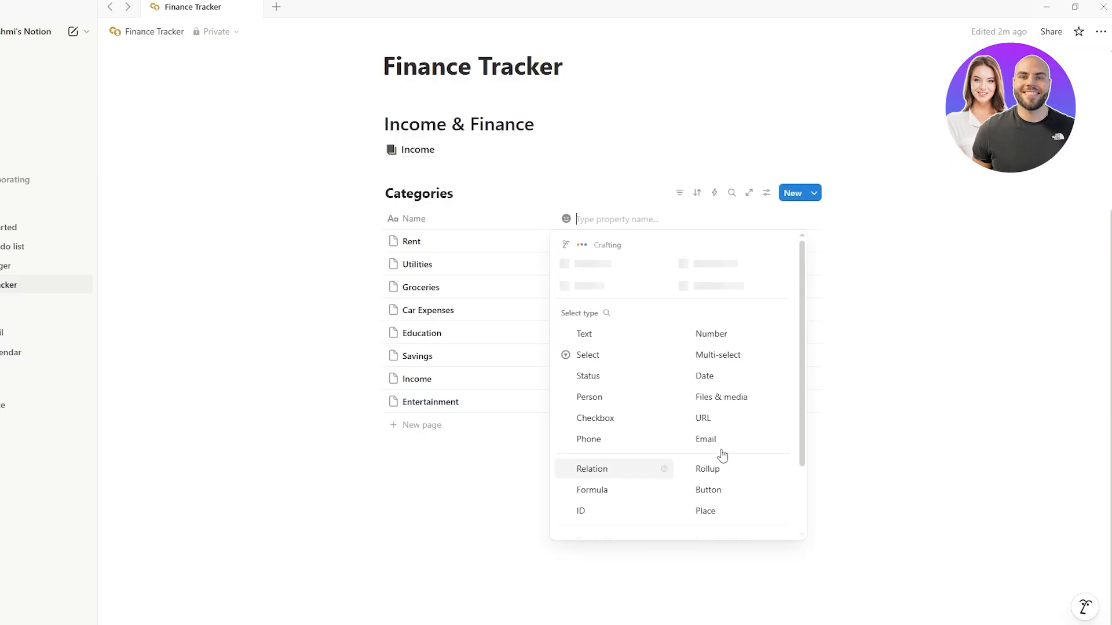
{"action": "scroll", "coordinate": [590, 463], "scroll_direction": "down", "scroll_amount": 1}
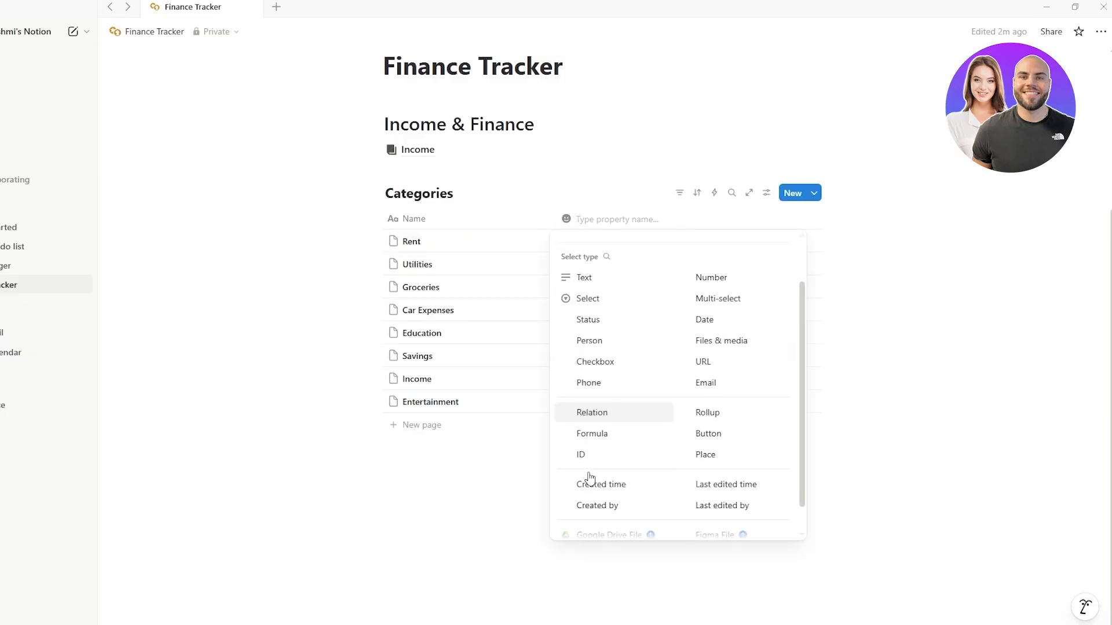
{"action": "left_click", "coordinate": [600, 414]}
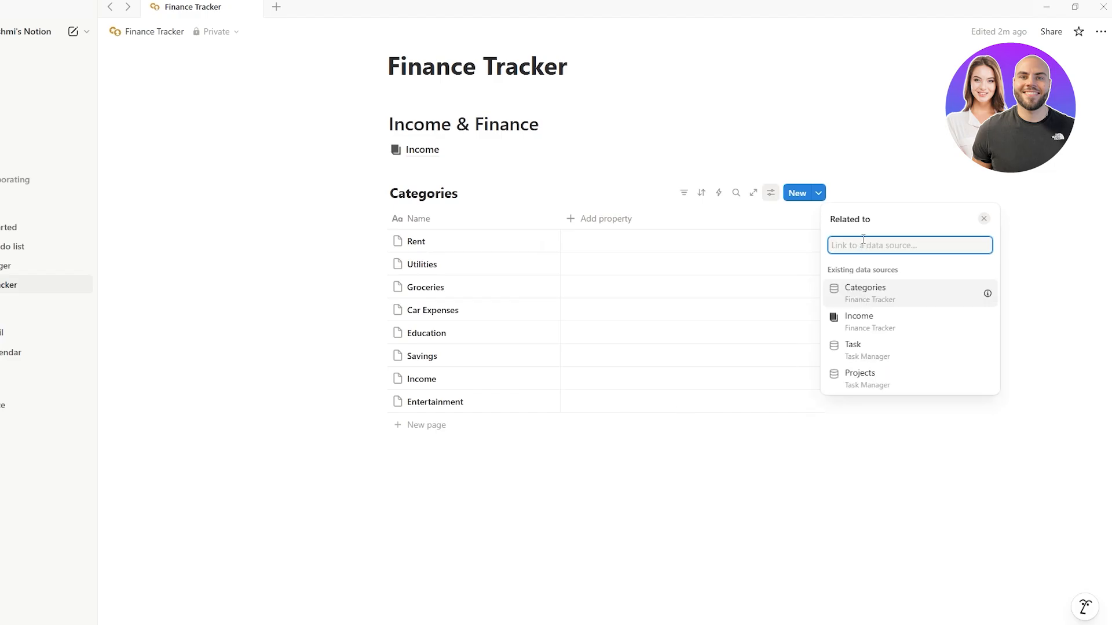
{"action": "left_click", "coordinate": [876, 323]}
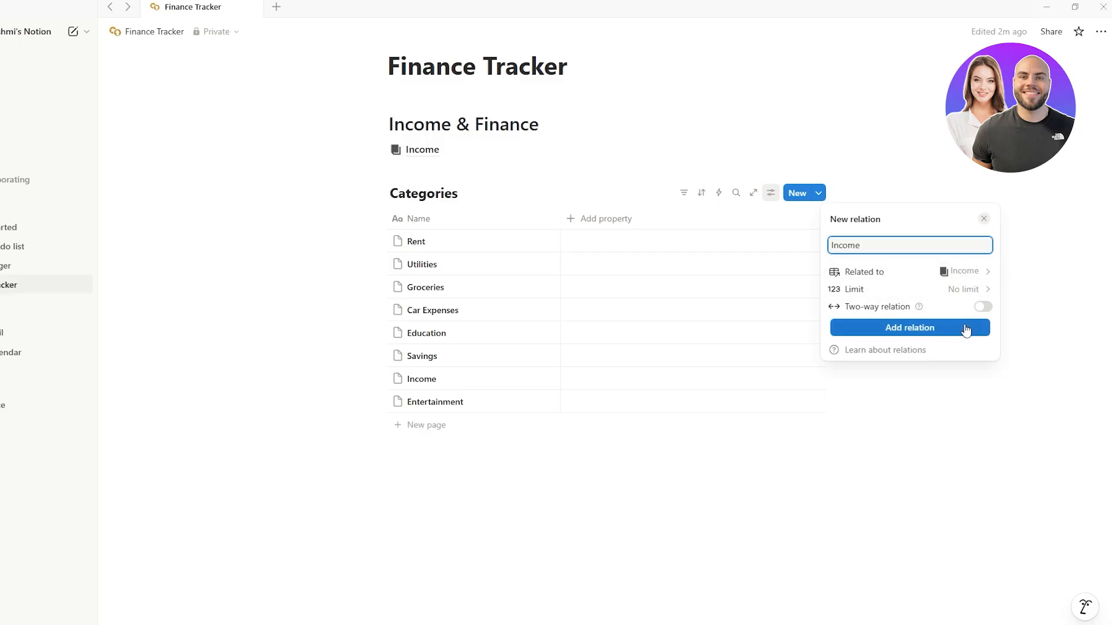
{"action": "left_click", "coordinate": [950, 281]}
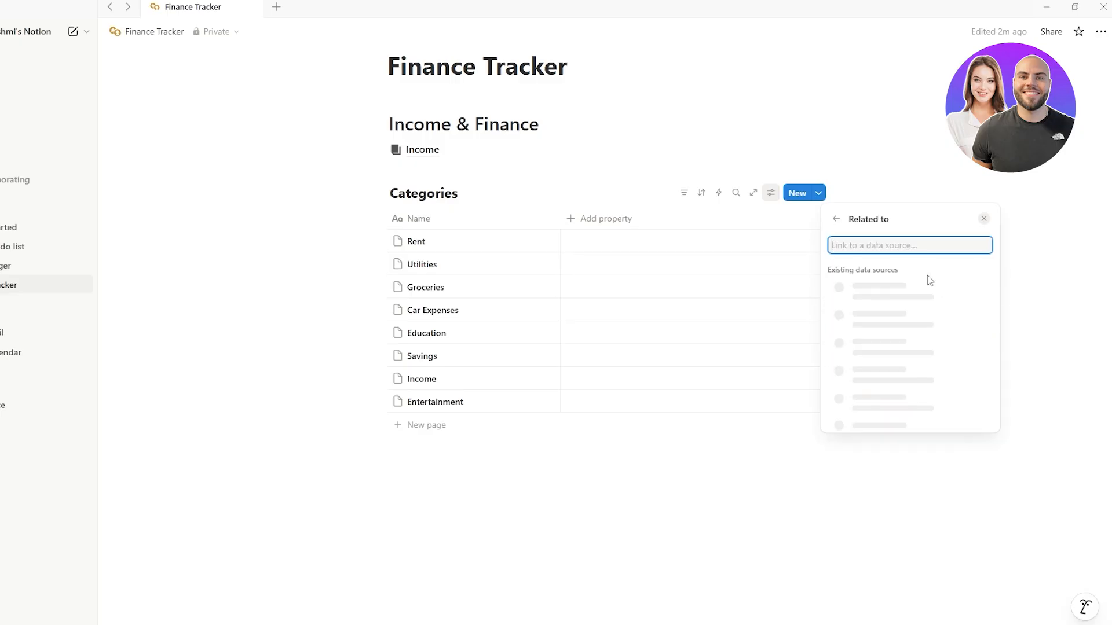
{"action": "left_click", "coordinate": [903, 319]}
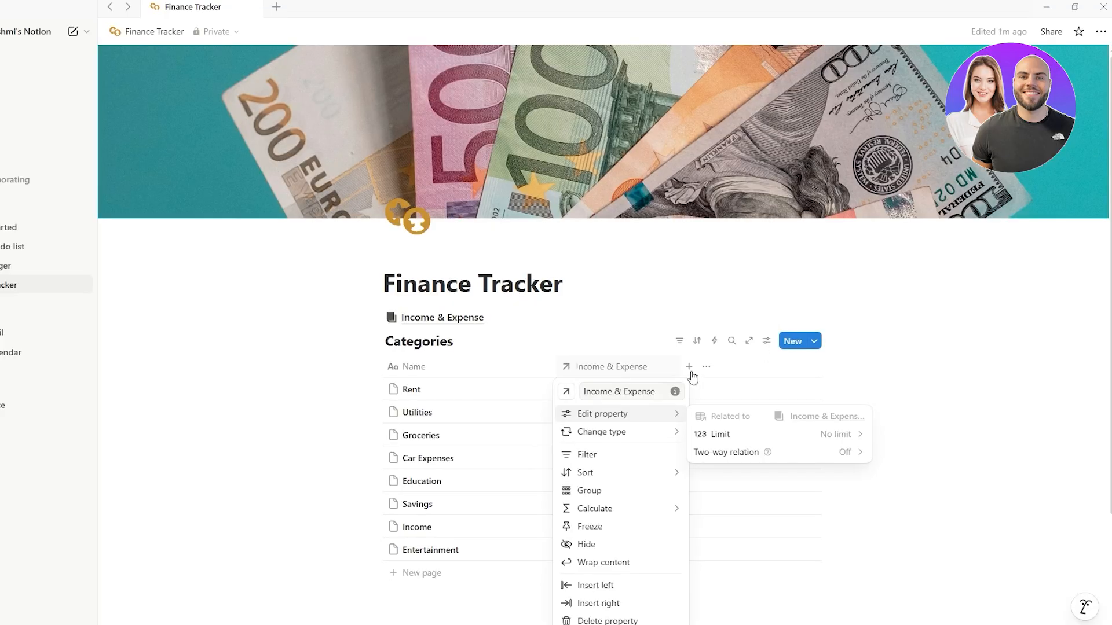
- Add a rollup property to the Categories table and name it "Expense"
{"action": "left_click", "coordinate": [689, 367]}
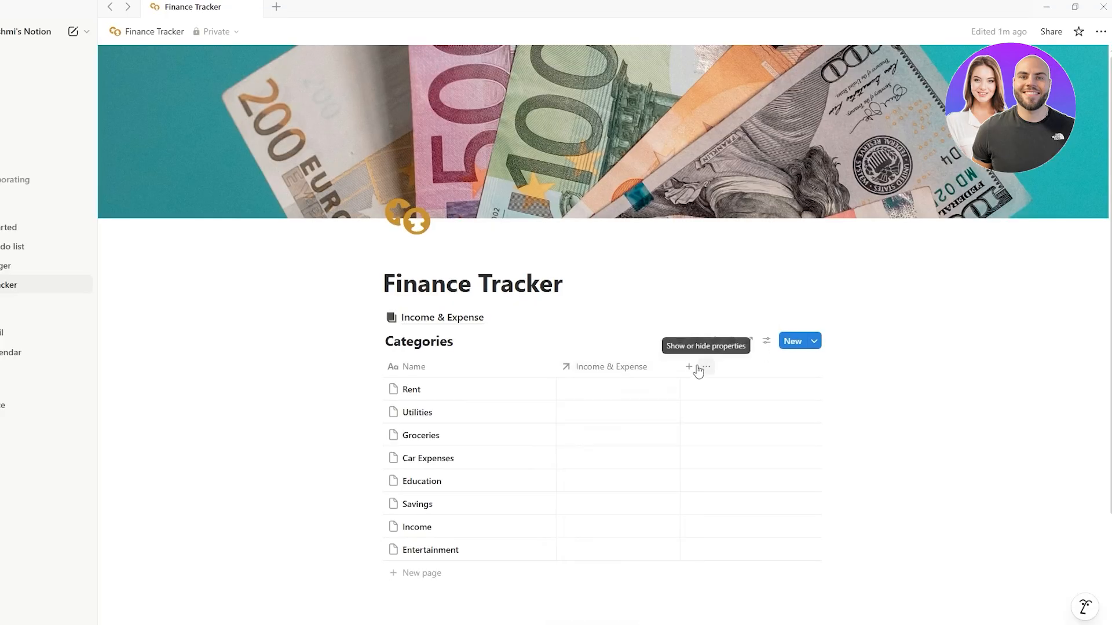
{"action": "left_click", "coordinate": [689, 367]}
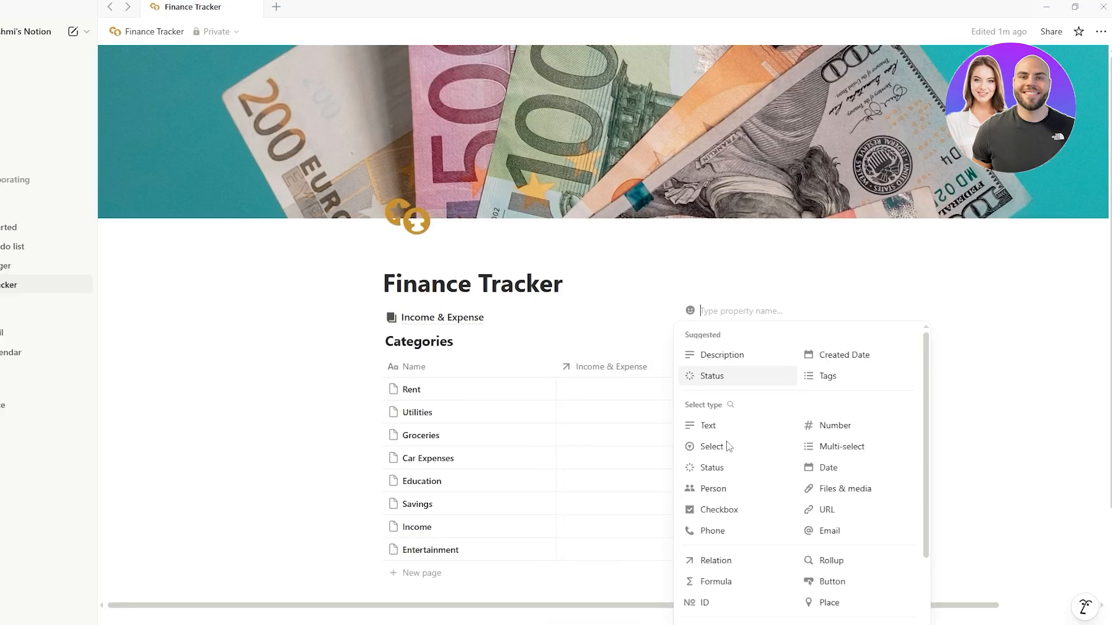
{"action": "left_click", "coordinate": [831, 562]}
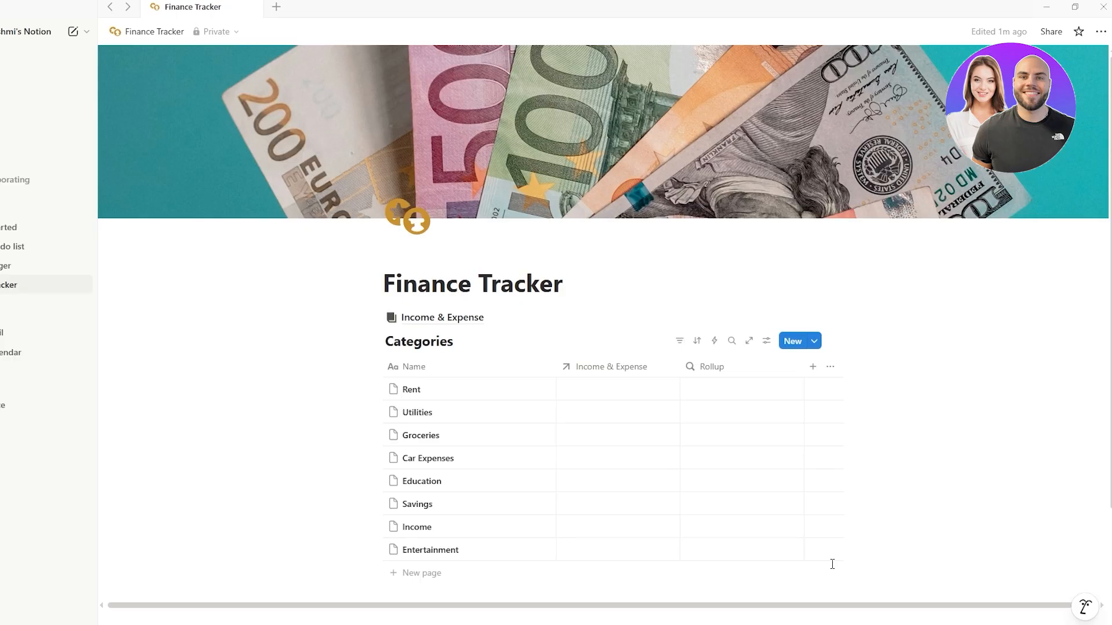
{"action": "left_click", "coordinate": [737, 369]}
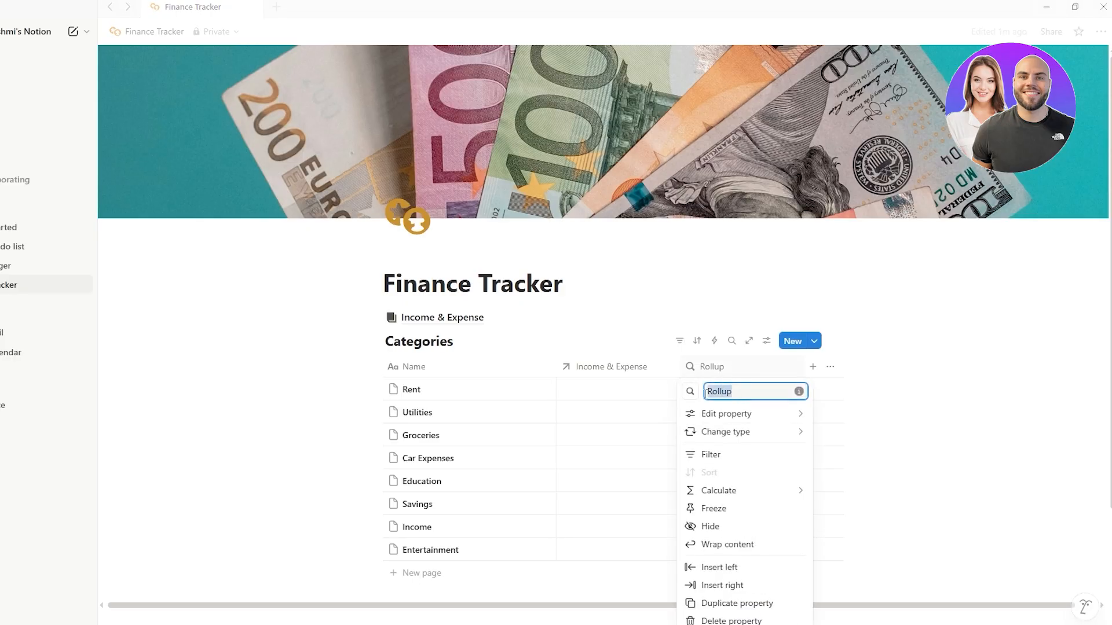
{"action": "type", "text": "Expense"}
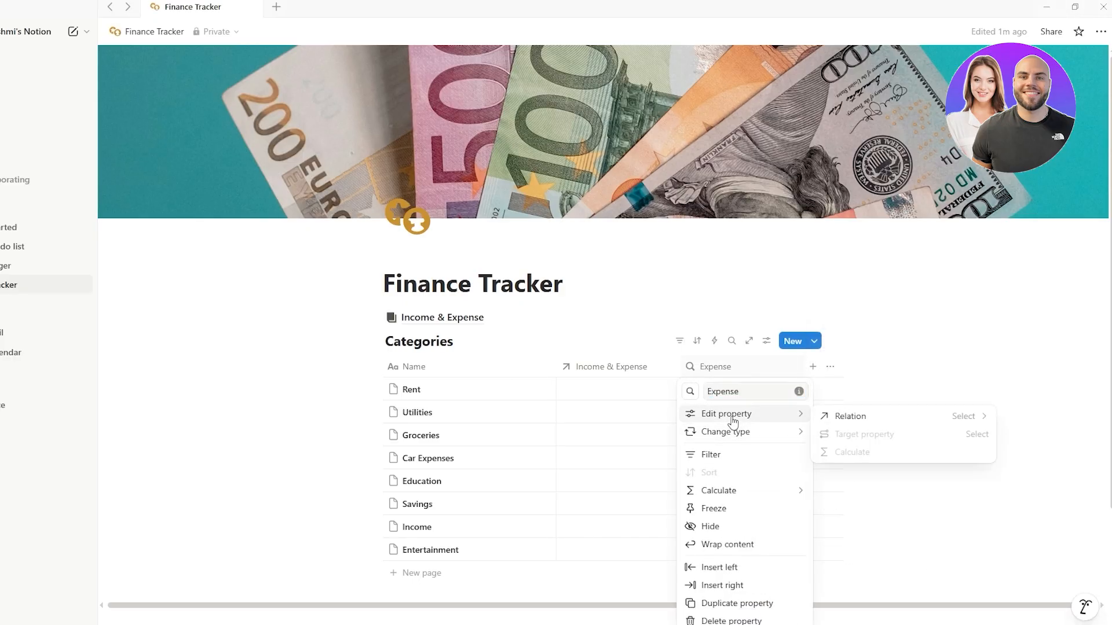
- Configure the Expense rollup with the Income & Expense relation, Expense as target property and a sum calculation
{"action": "mouse_move", "coordinate": [742, 417]}
{"action": "left_click", "coordinate": [888, 419]}
{"action": "left_click", "coordinate": [888, 437]}
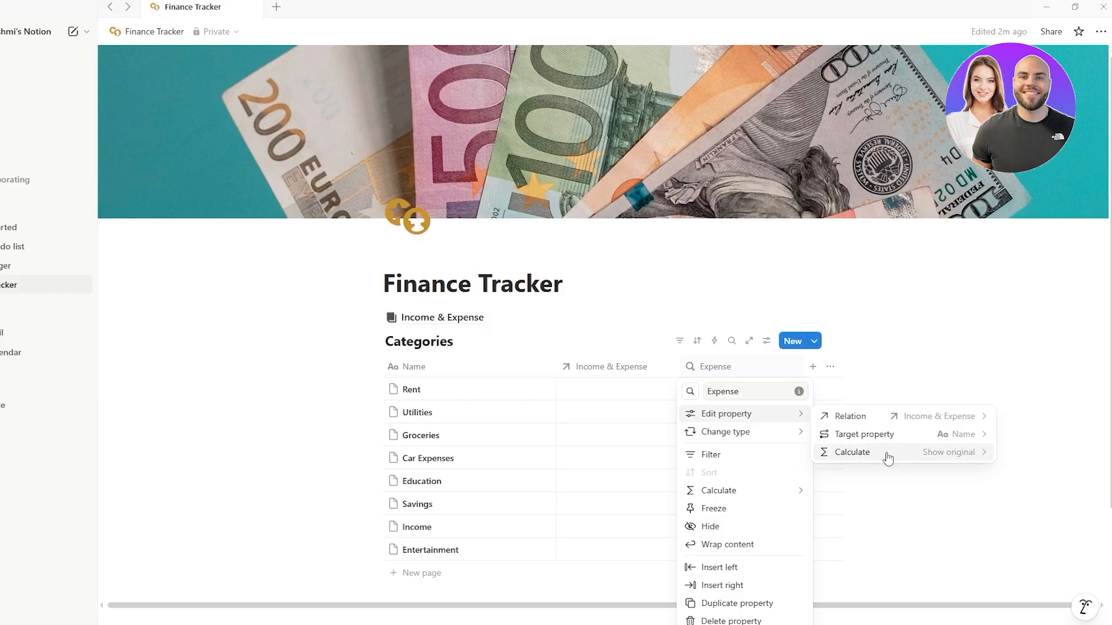
{"action": "left_click", "coordinate": [888, 458]}
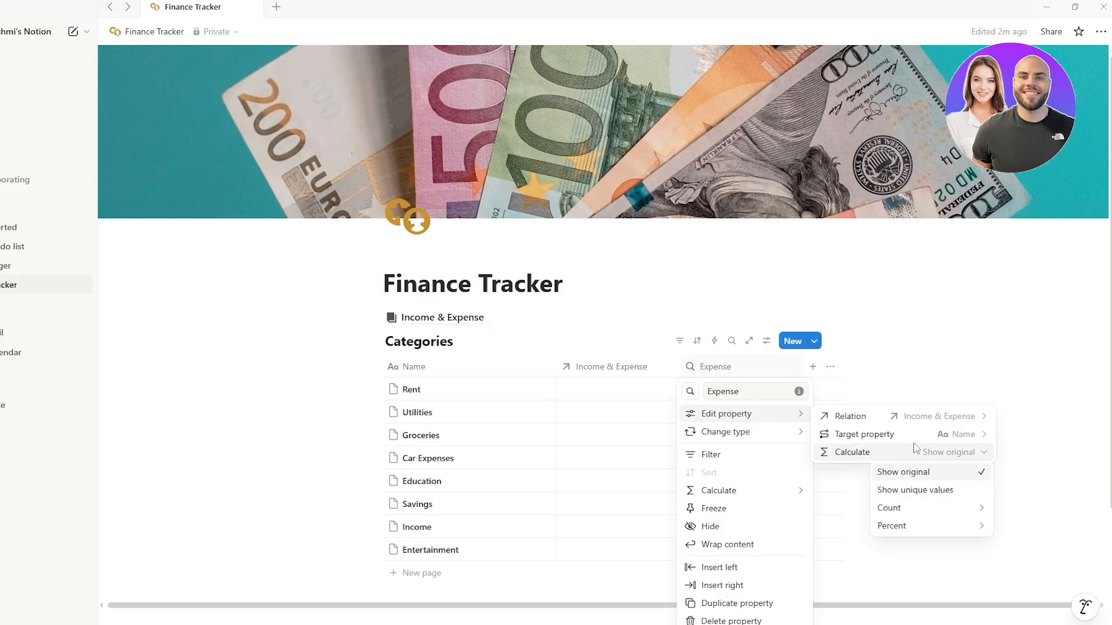
{"action": "left_click", "coordinate": [953, 434]}
{"action": "left_click", "coordinate": [869, 490]}
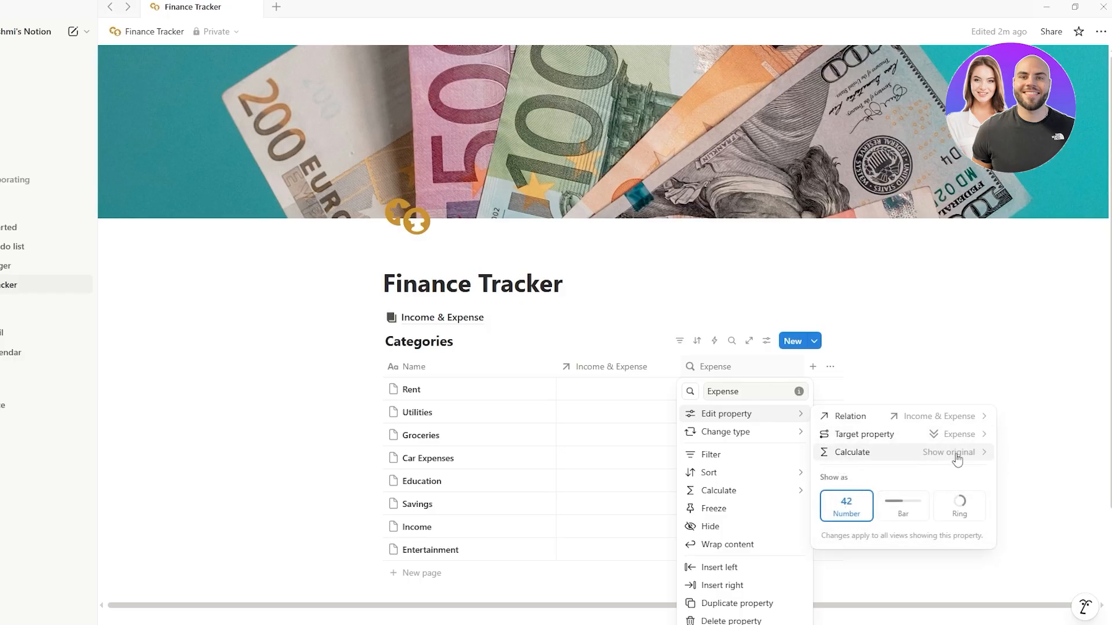
{"action": "left_click", "coordinate": [955, 454]}
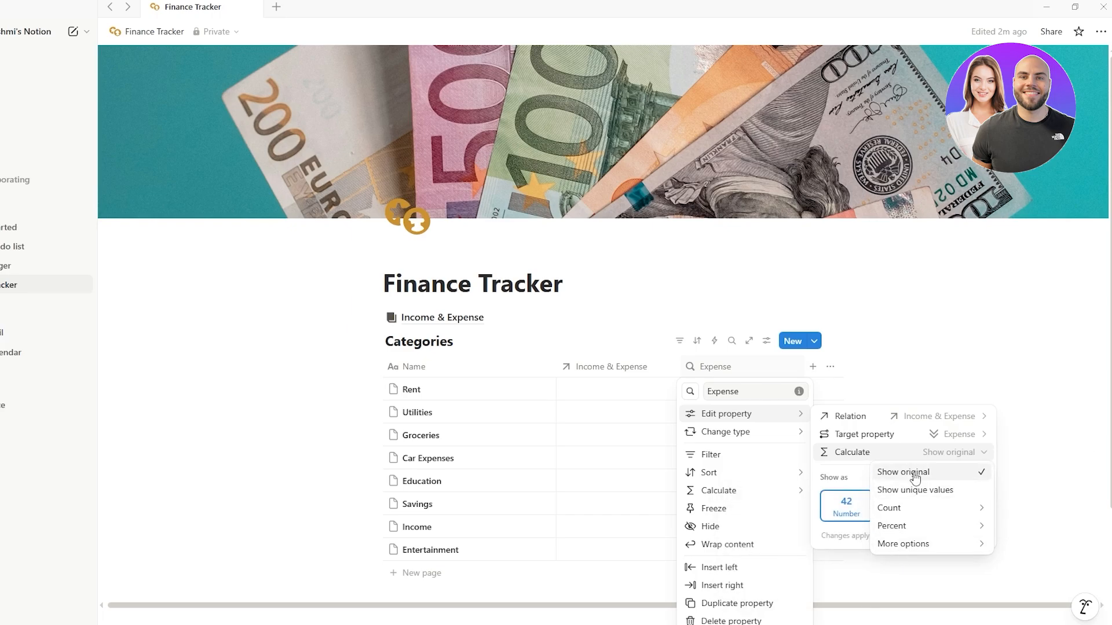
{"action": "mouse_move", "coordinate": [913, 515]}
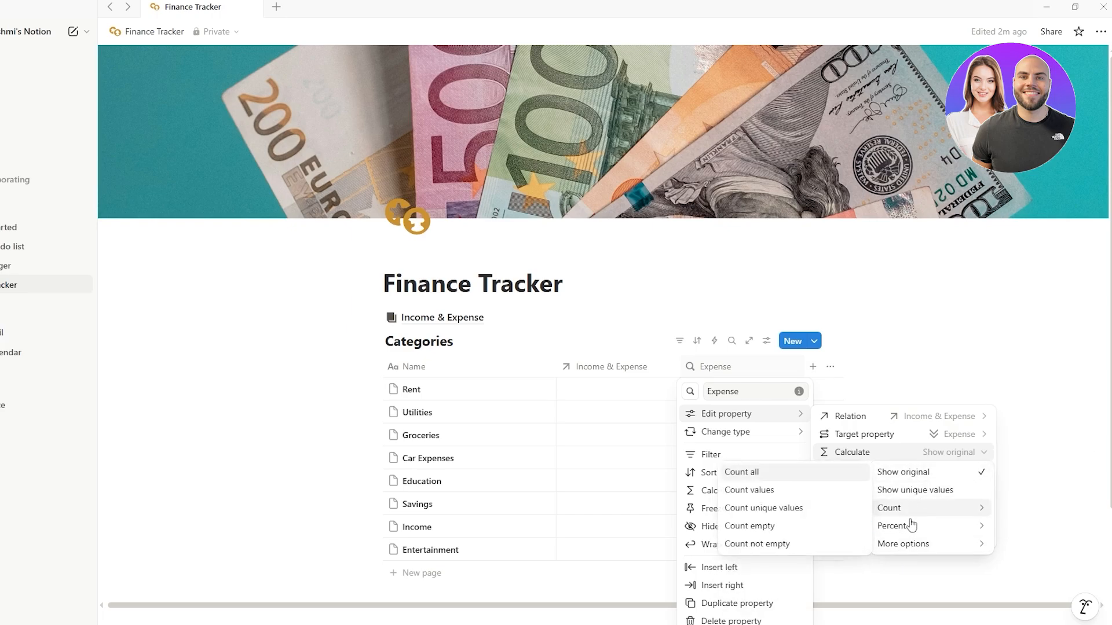
{"action": "mouse_move", "coordinate": [903, 544]}
{"action": "left_click", "coordinate": [762, 501]}
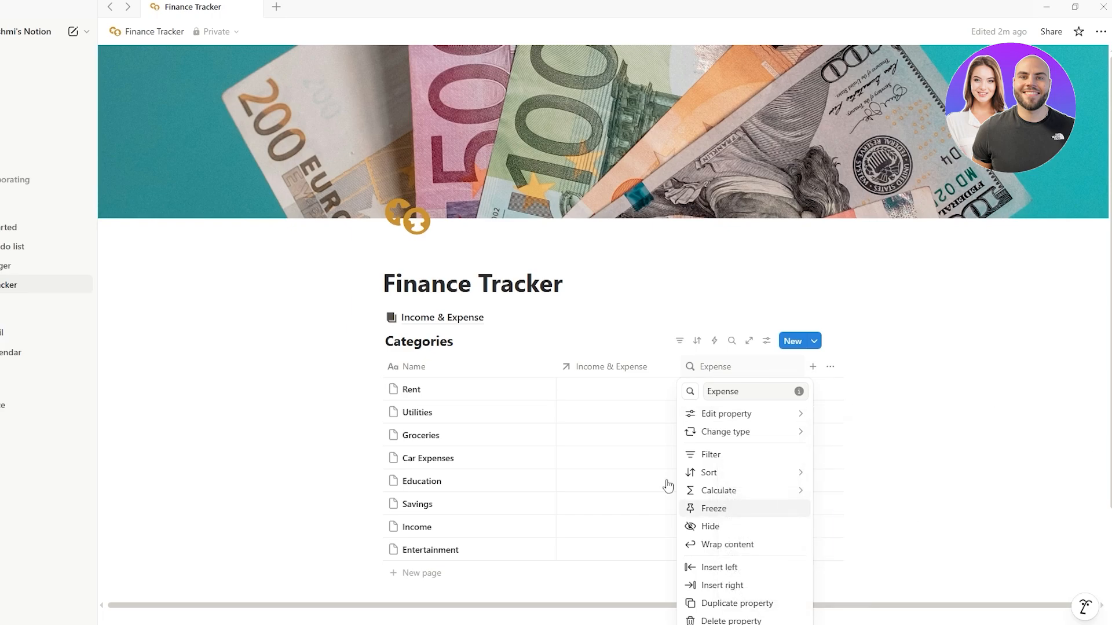
{"action": "left_click", "coordinate": [963, 336]}
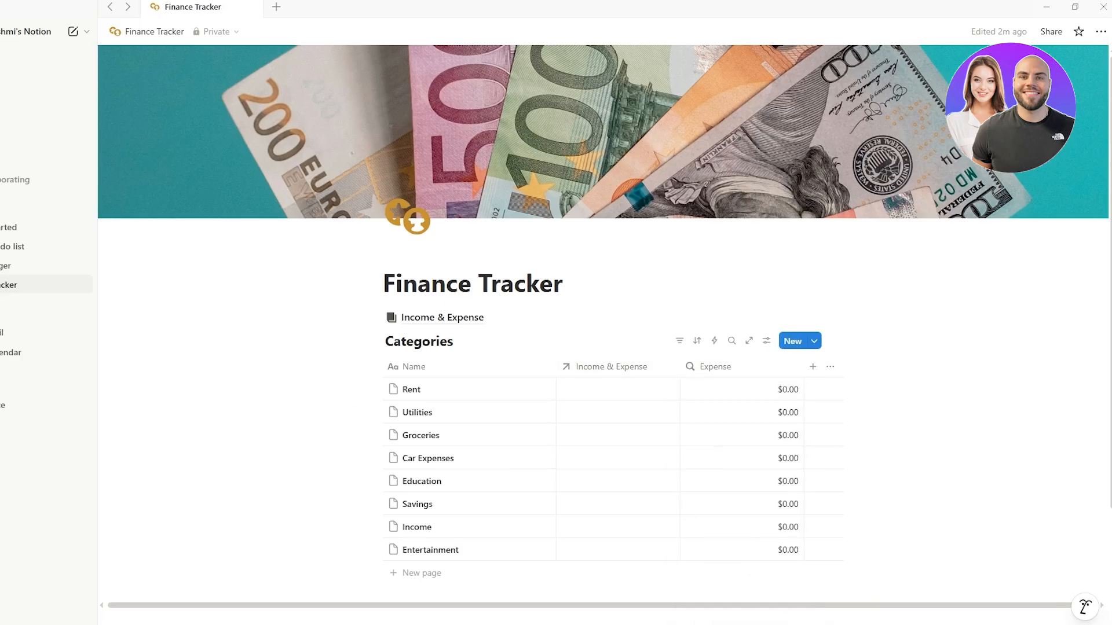
- Place the Expense column directly after Name and turn on the two-way relation for the Income & Expense property
{"action": "left_click_drag", "start_coordinate": [714, 368], "coordinate": [588, 375]}
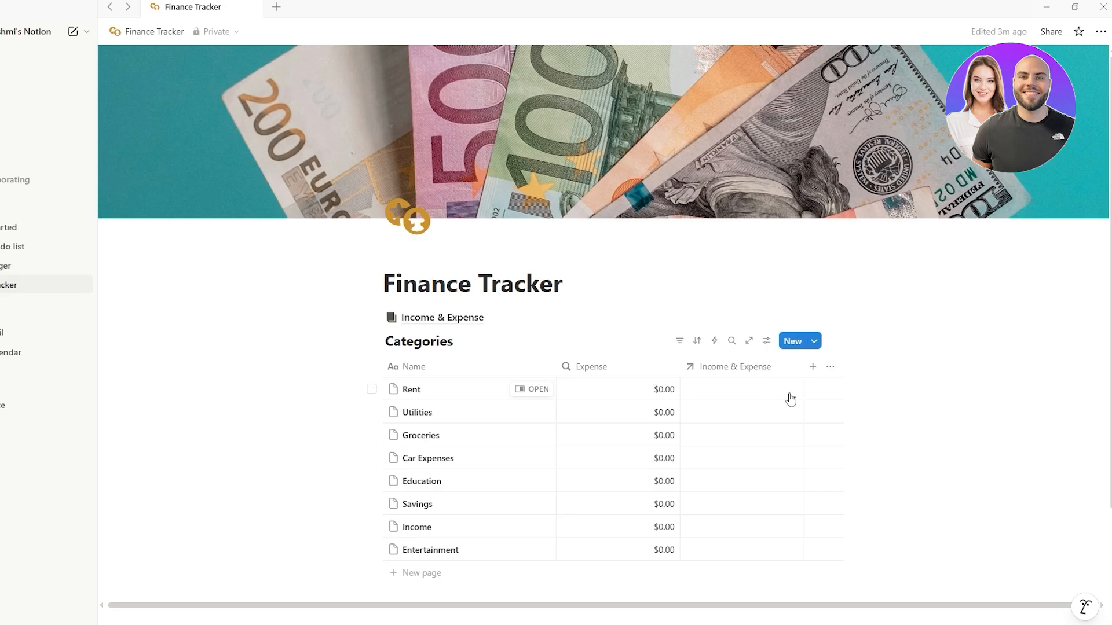
{"action": "left_click", "coordinate": [724, 370]}
{"action": "mouse_move", "coordinate": [747, 421]}
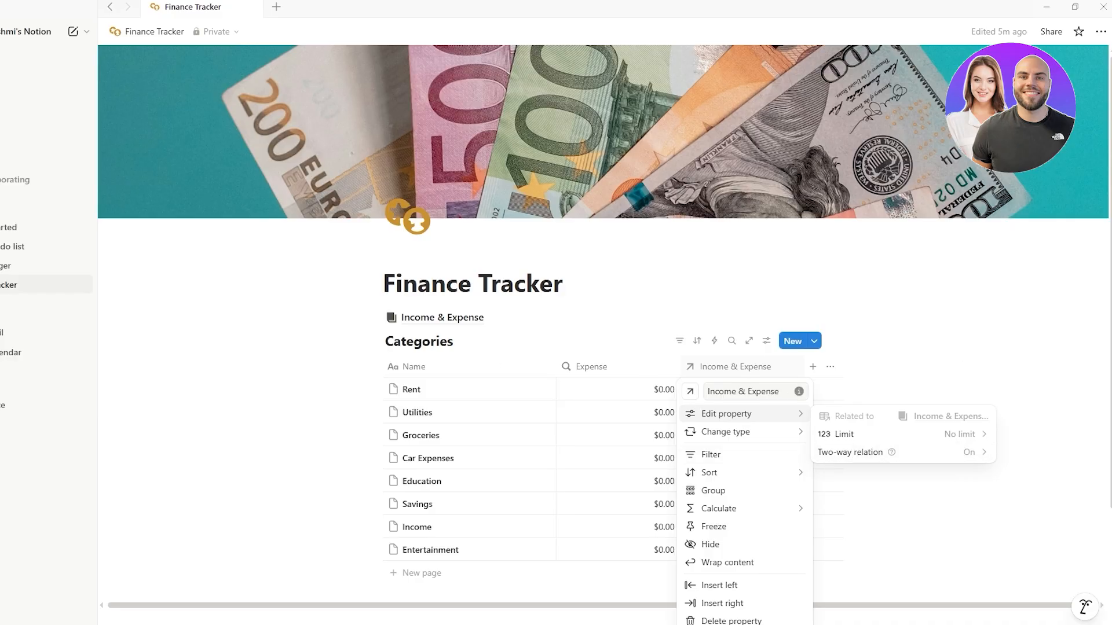
- Open the Income & Expense database and show the hidden Categories property in its Income view
{"action": "left_click", "coordinate": [456, 324]}
{"action": "left_click", "coordinate": [455, 322]}
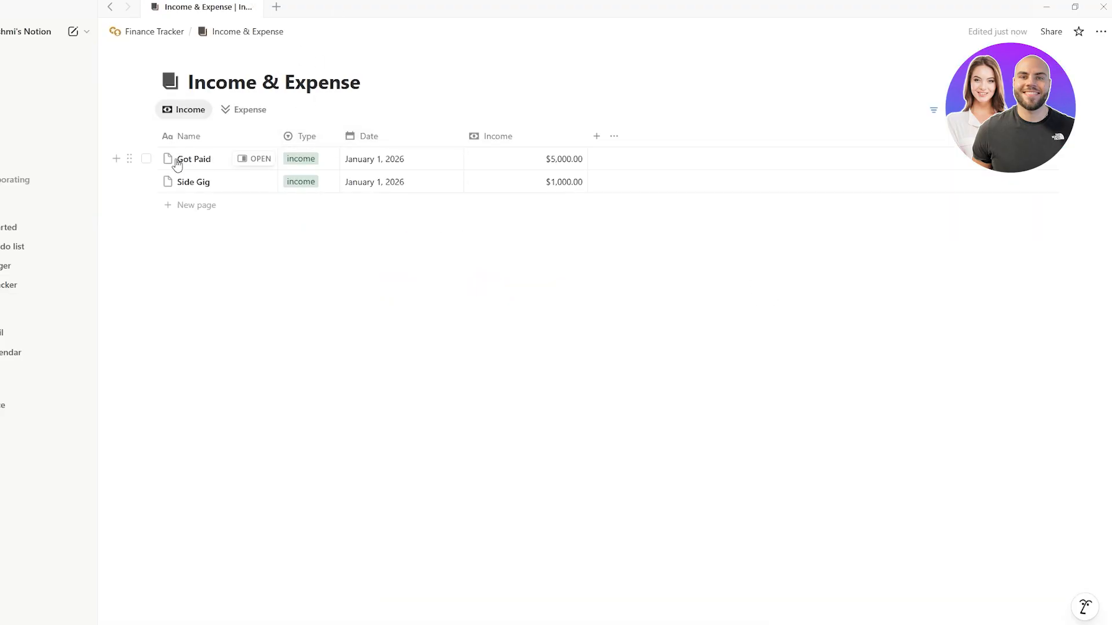
{"action": "left_click", "coordinate": [615, 137]}
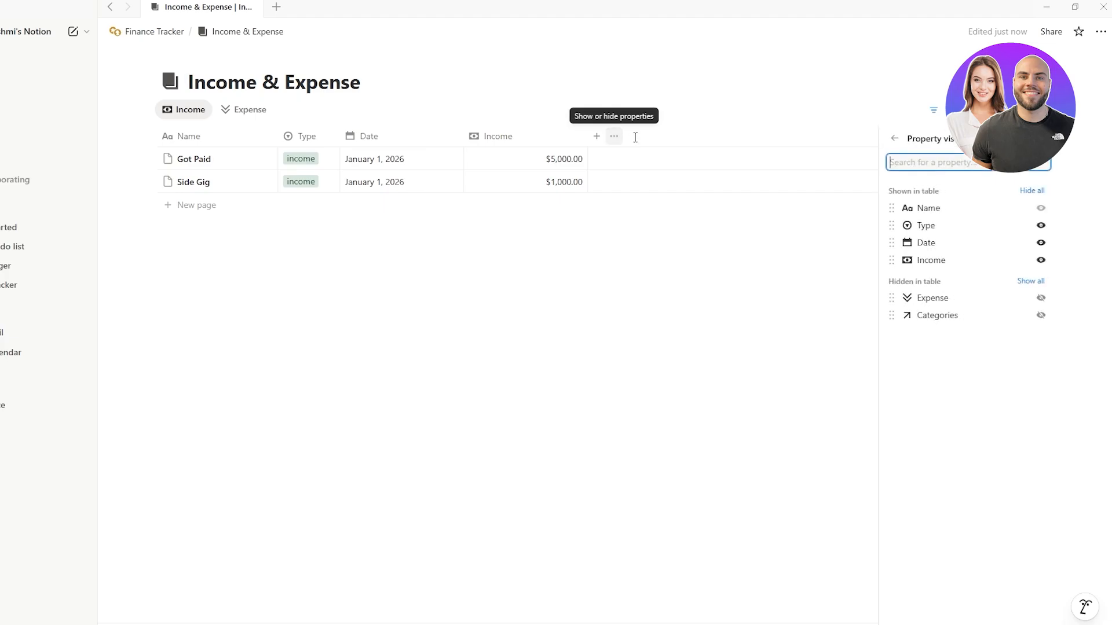
{"action": "left_click", "coordinate": [1041, 316]}
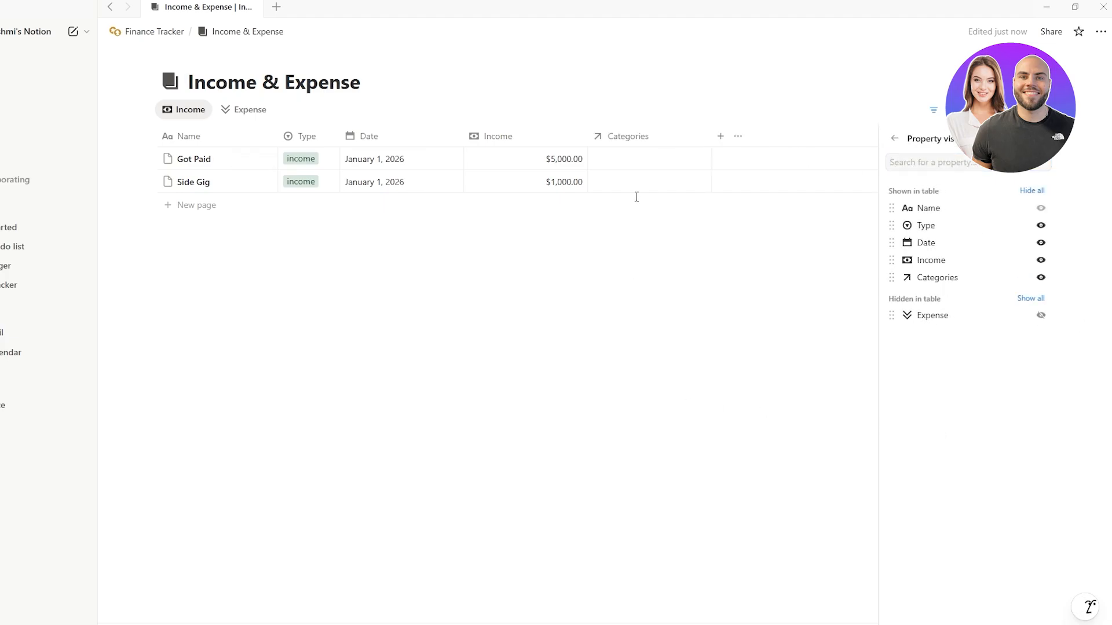
{"action": "left_click", "coordinate": [630, 231]}
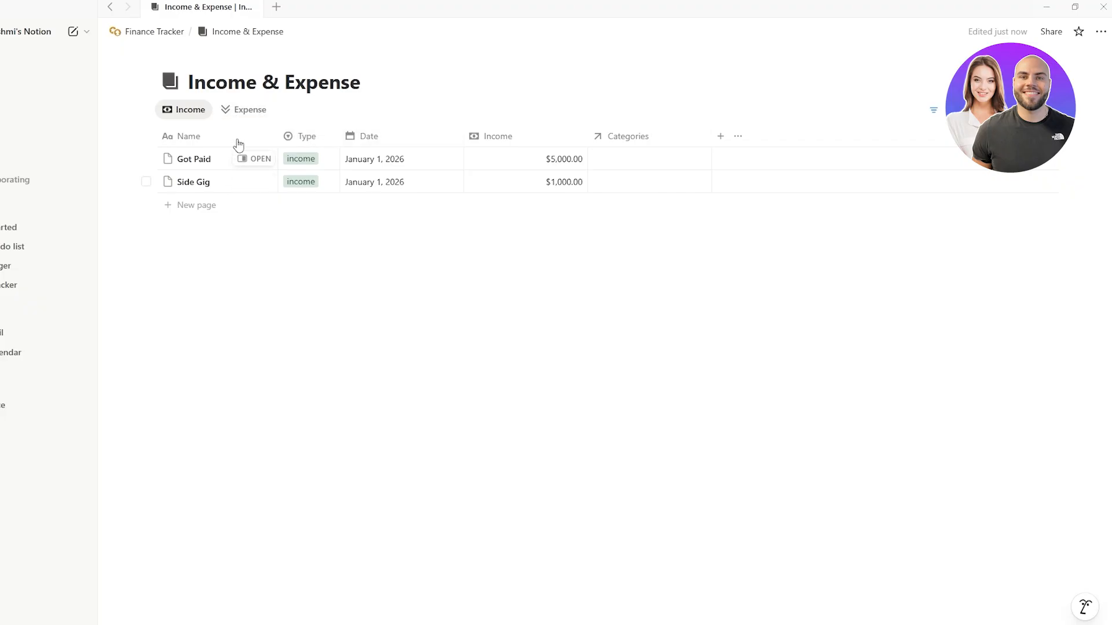
- Assign the Income category to both the Got Paid and Side Gig entries
{"action": "left_click", "coordinate": [650, 156]}
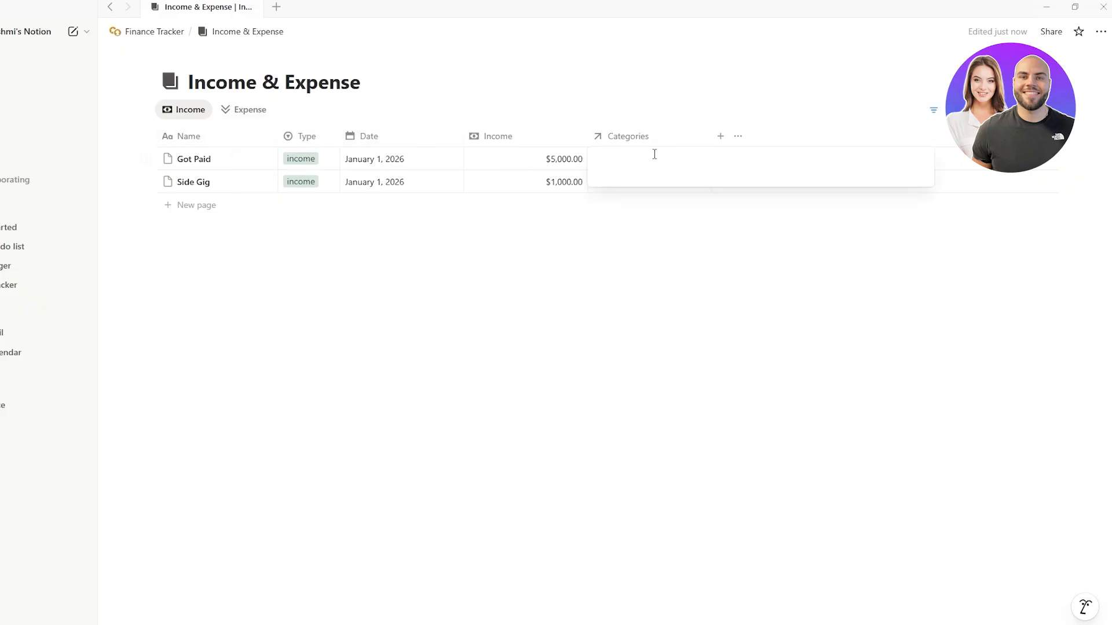
{"action": "left_click", "coordinate": [643, 323]}
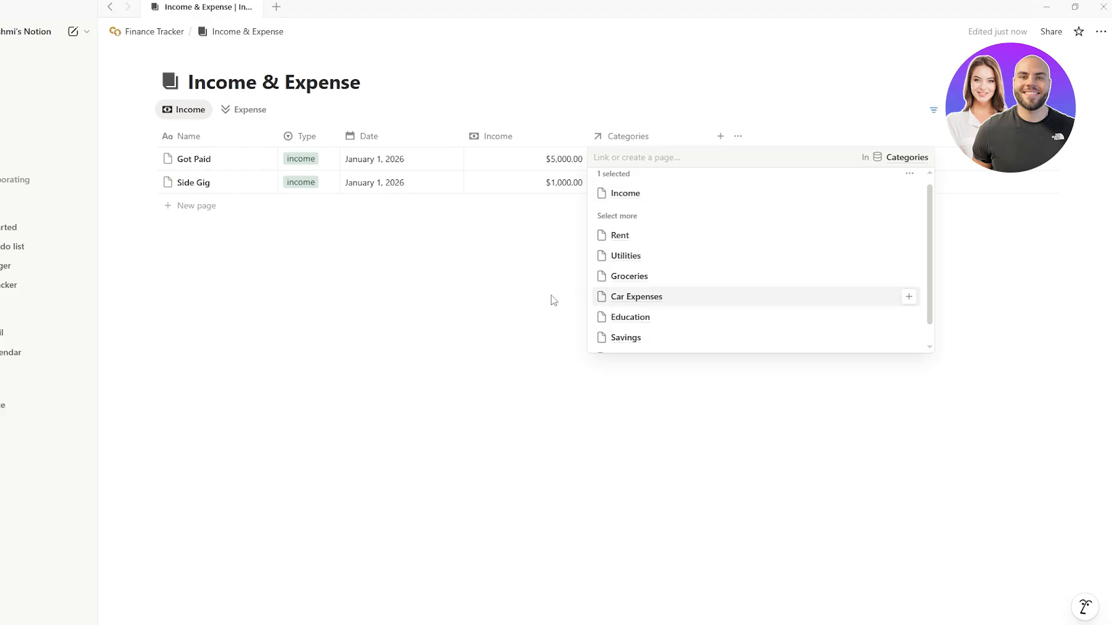
{"action": "key", "text": "Escape"}
{"action": "left_click", "coordinate": [663, 186]}
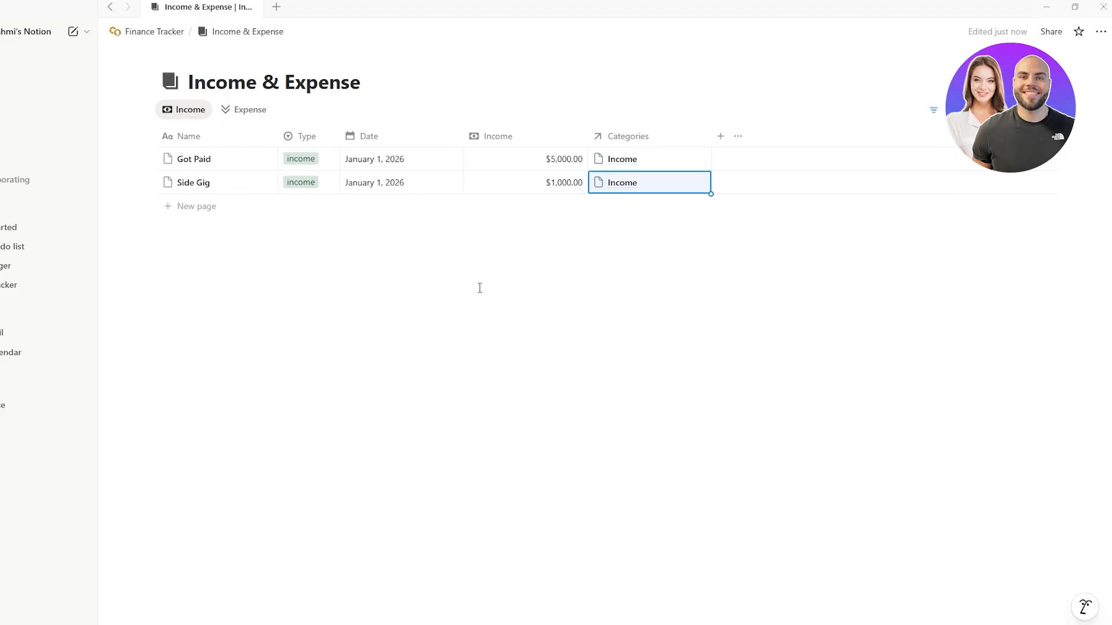
{"action": "key", "text": "Escape"}
- Show the hidden Categories property in the Expense view
{"action": "left_click", "coordinate": [241, 116]}
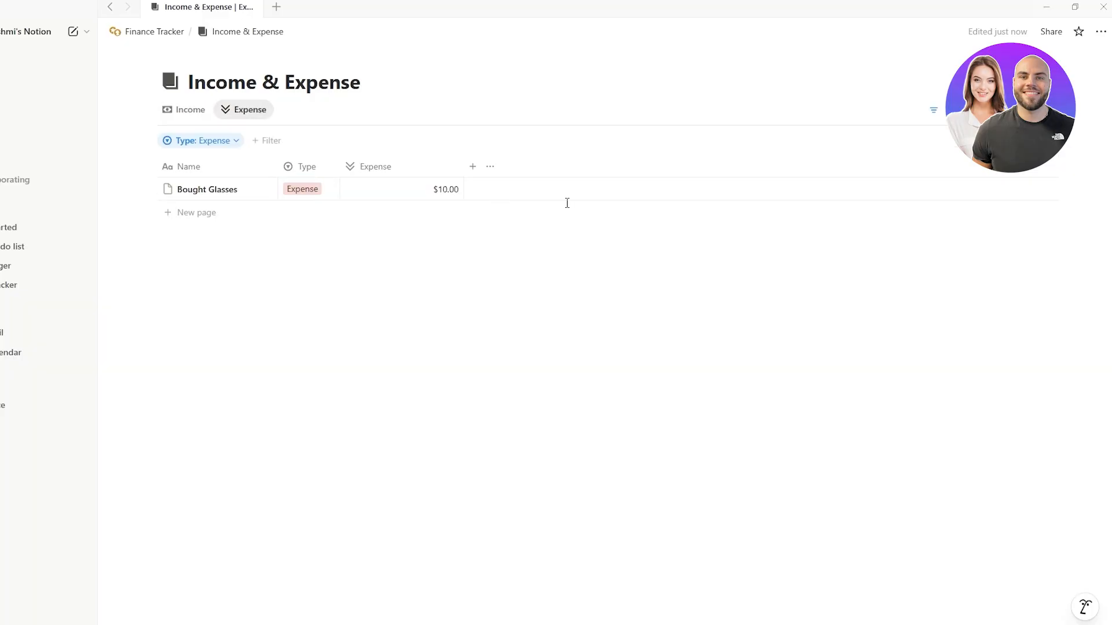
{"action": "left_click", "coordinate": [490, 166]}
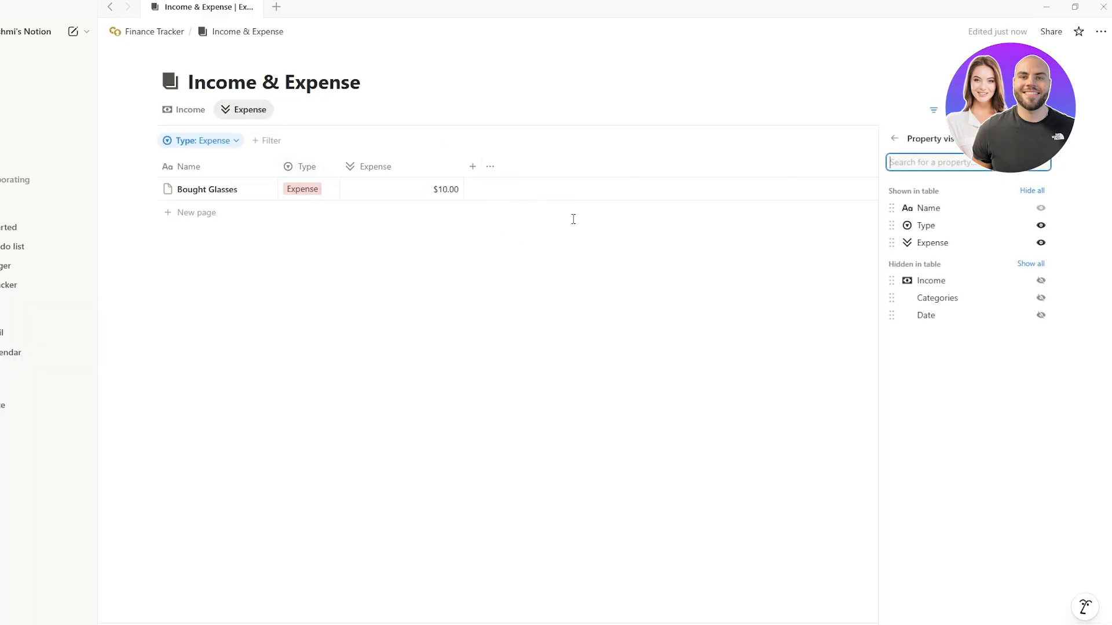
{"action": "left_click", "coordinate": [1040, 297]}
{"action": "left_click", "coordinate": [488, 252]}
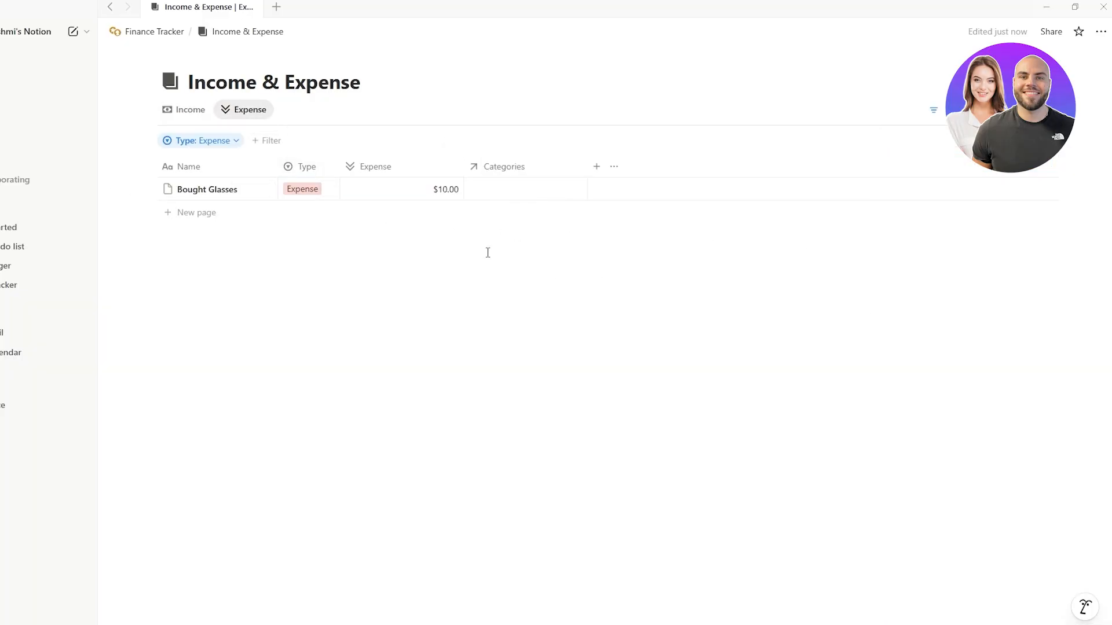
- Rename the Bought Glasses entry in the Expense view as Bought Bread
{"action": "left_click", "coordinate": [499, 191]}
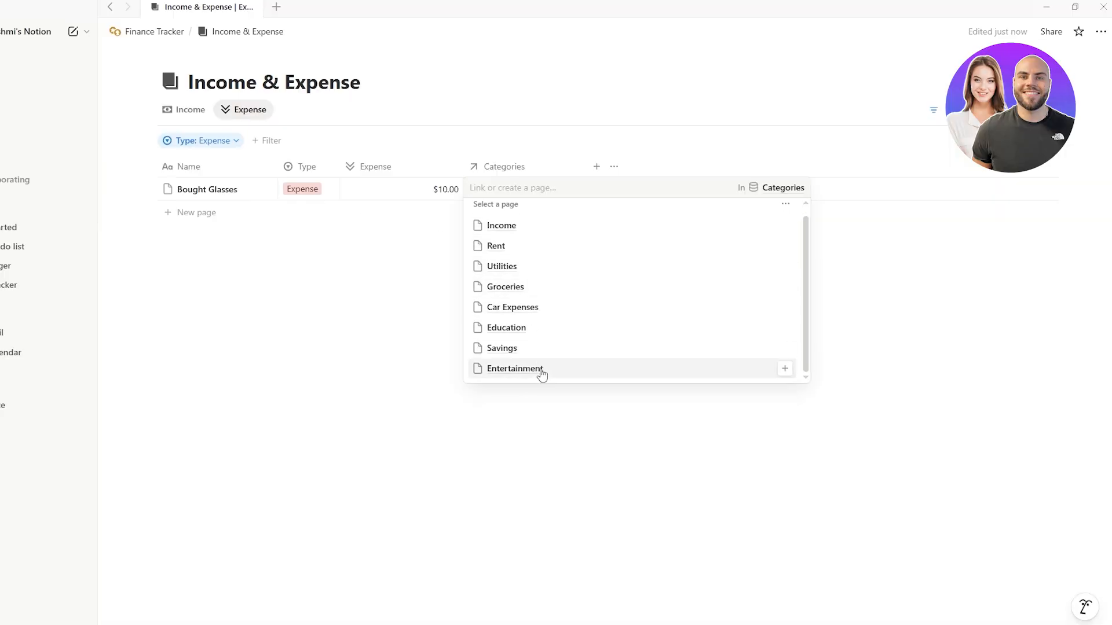
{"action": "key", "text": "Escape"}
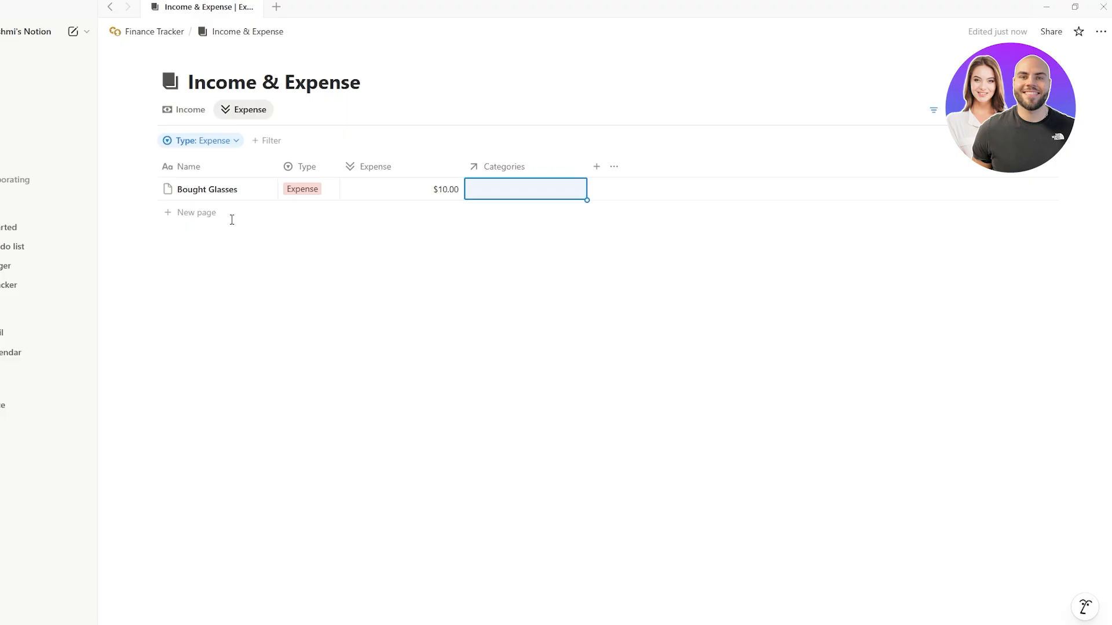
{"action": "left_click", "coordinate": [225, 190]}
{"action": "left_click_drag", "start_coordinate": [238, 188], "coordinate": [169, 209]}
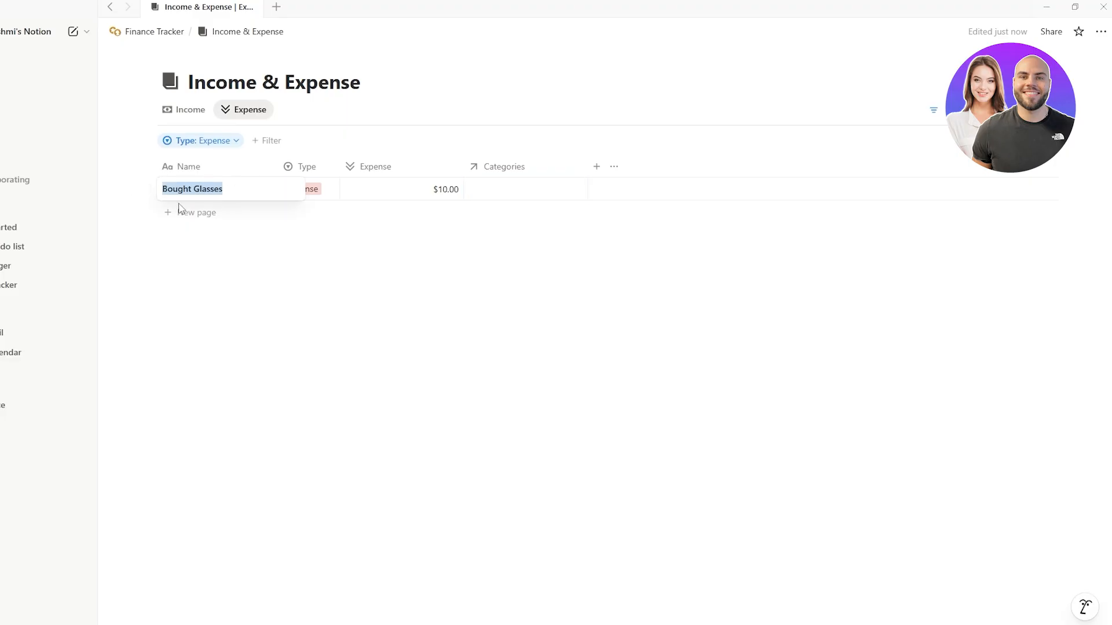
{"action": "key", "text": "Right"}
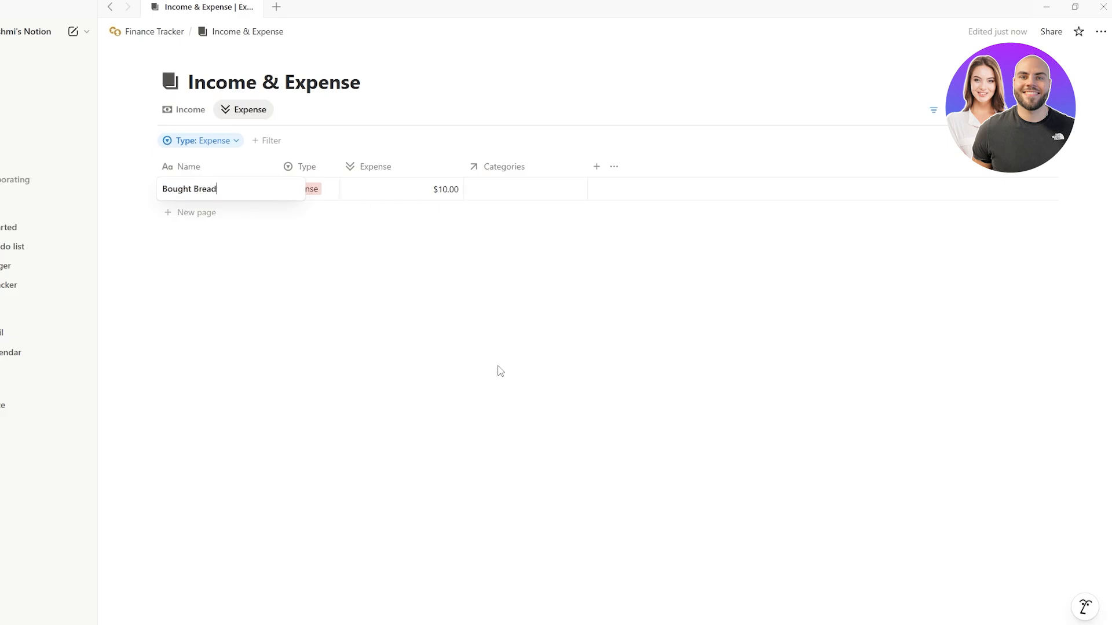
{"action": "type", "text": "Bread"}
{"action": "key", "text": "Escape"}
- Set the Bought Bread entry's expense to $5 and assign it the Groceries category
{"action": "left_click", "coordinate": [460, 187]}
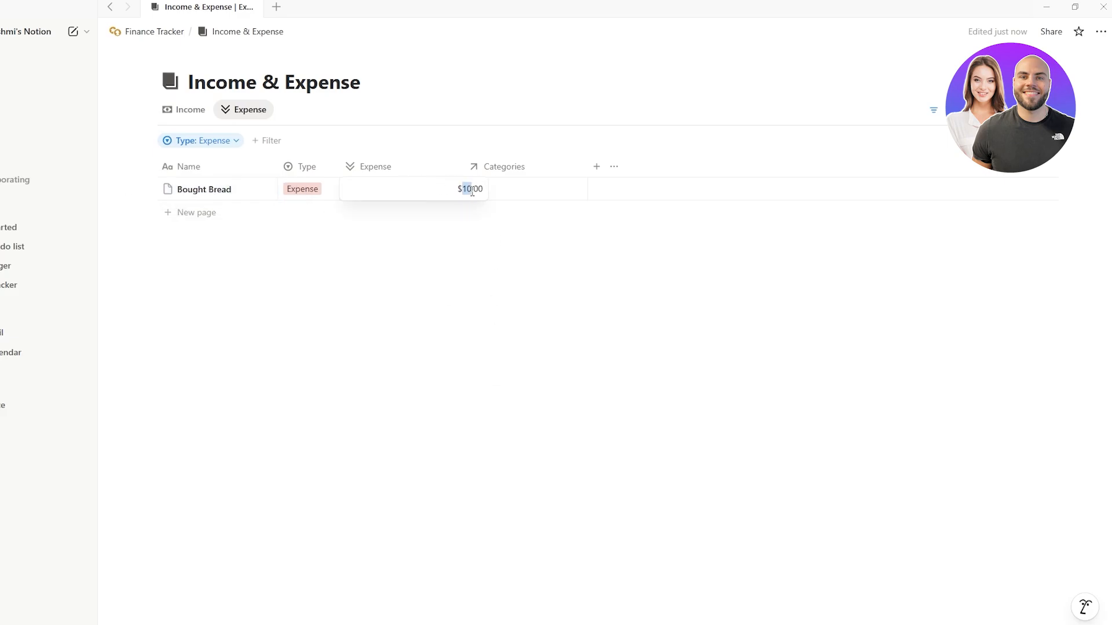
{"action": "type", "text": "5"}
{"action": "left_click", "coordinate": [508, 189]}
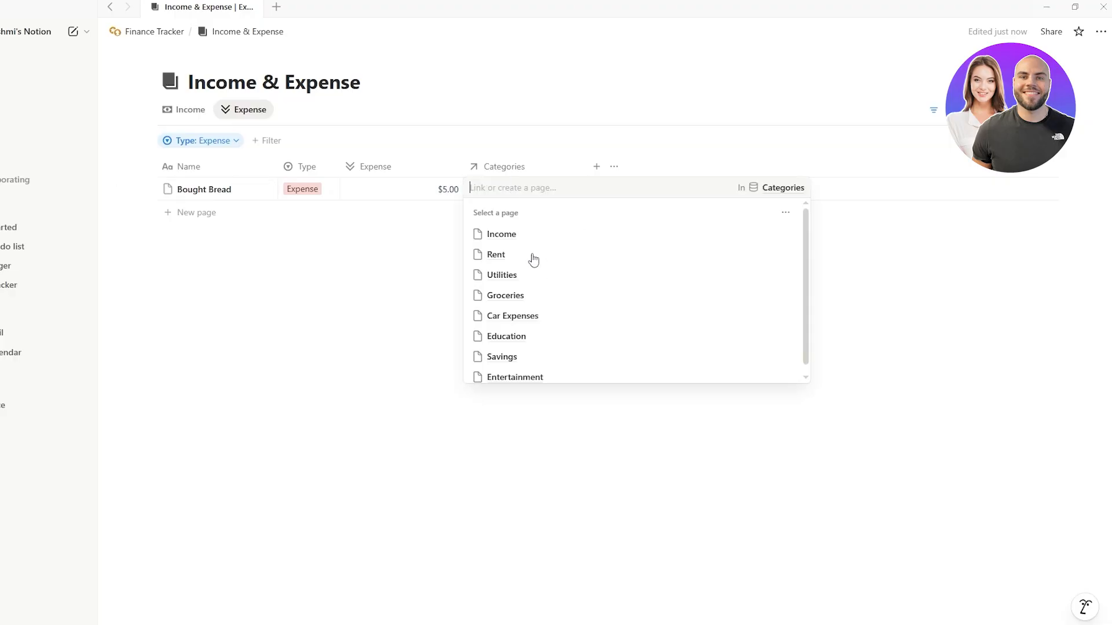
{"action": "left_click", "coordinate": [518, 304]}
{"action": "left_click", "coordinate": [351, 327]}
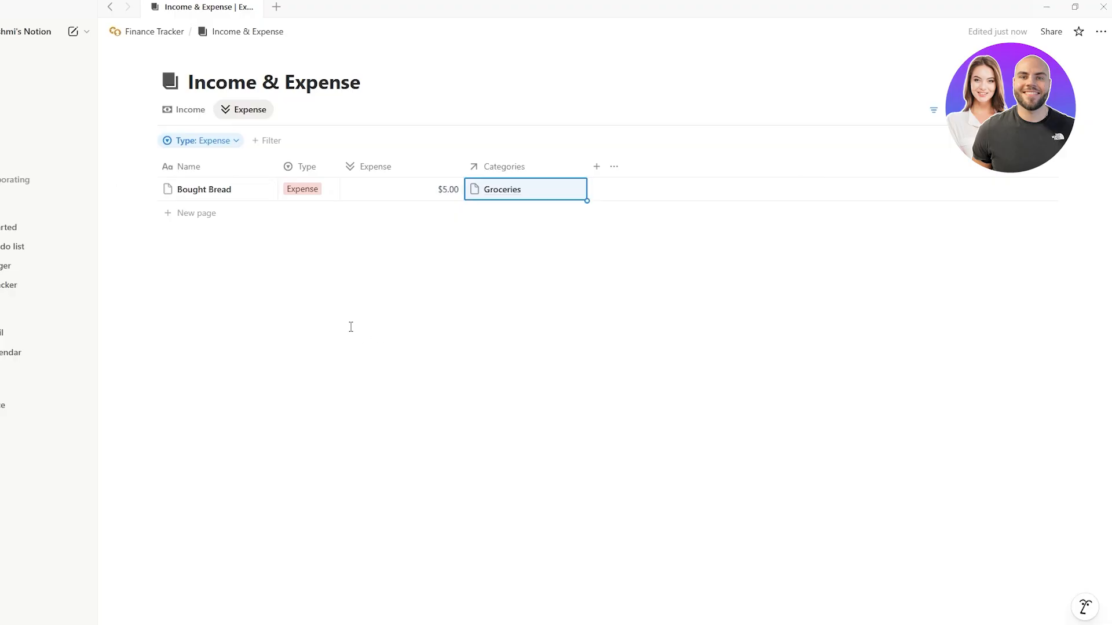
- Return to the Finance Tracker page and examine the Categories table's linked entries and the Income & Expense relation settings
{"action": "left_click", "coordinate": [173, 33]}
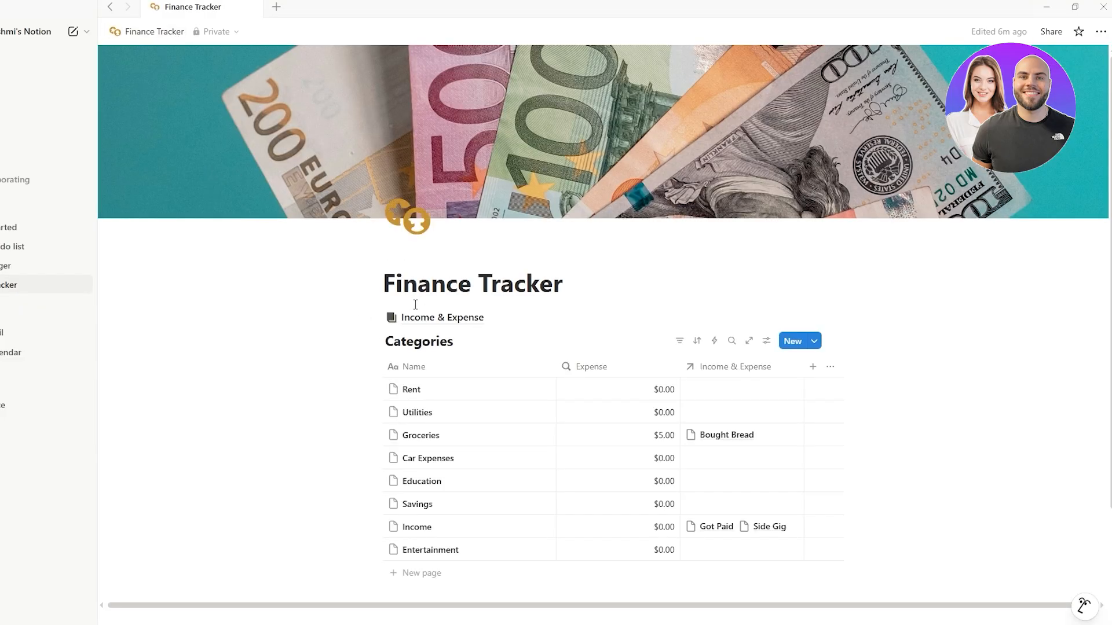
{"action": "scroll", "coordinate": [499, 357], "scroll_direction": "down", "scroll_amount": 3}
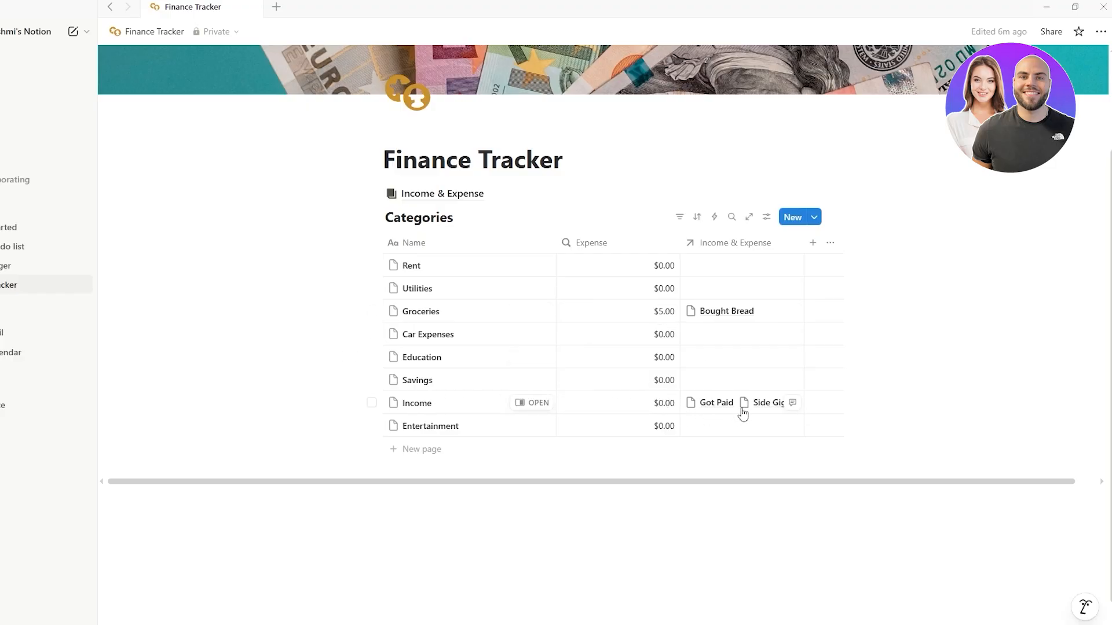
{"action": "left_click", "coordinate": [718, 244]}
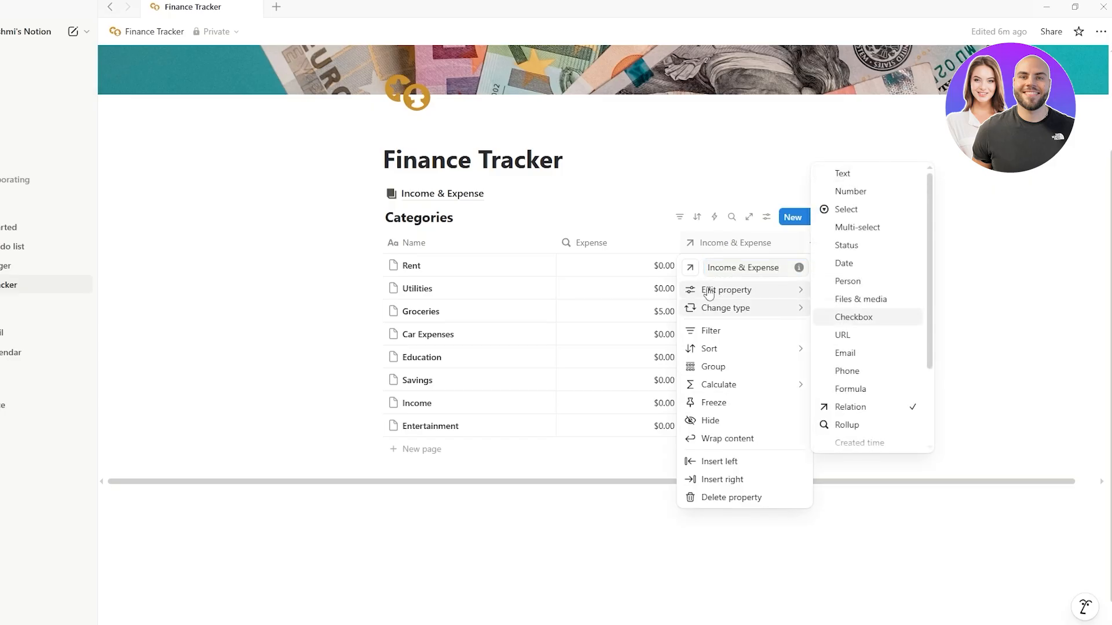
{"action": "mouse_move", "coordinate": [709, 293]}
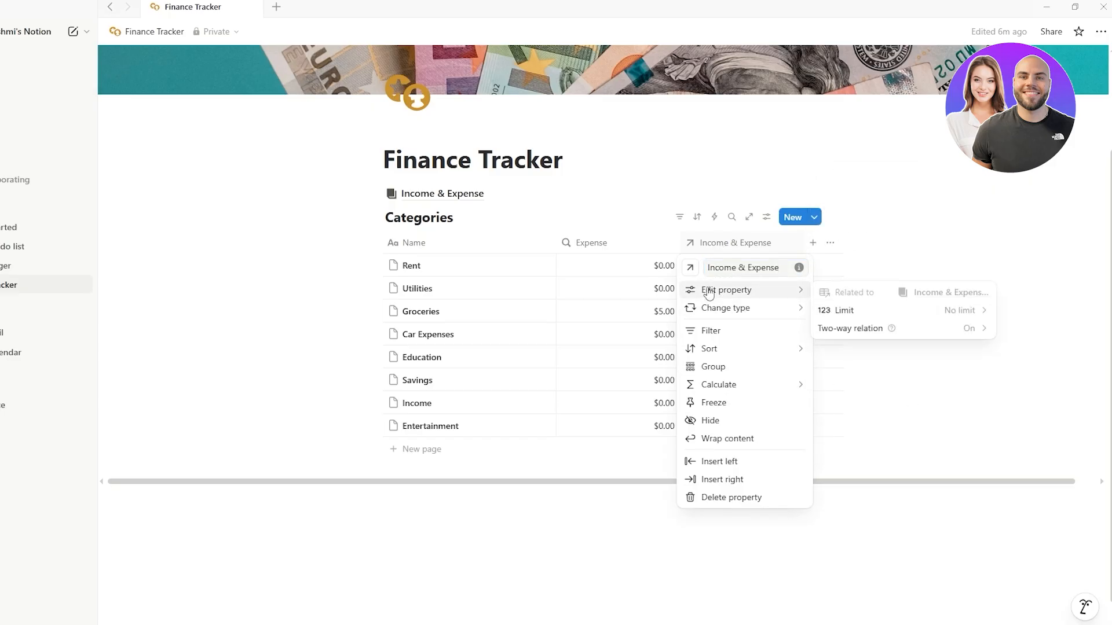
{"action": "left_click", "coordinate": [589, 508]}
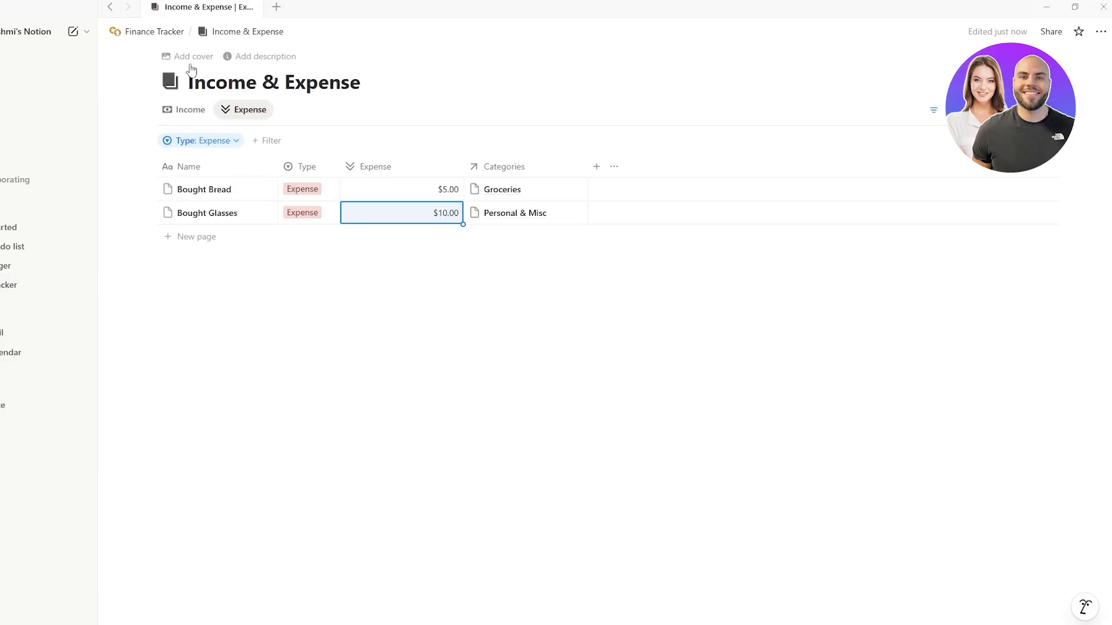
- Open the Finance Tracker page and add a Gallery view to the Categories database
{"action": "left_click", "coordinate": [164, 32]}
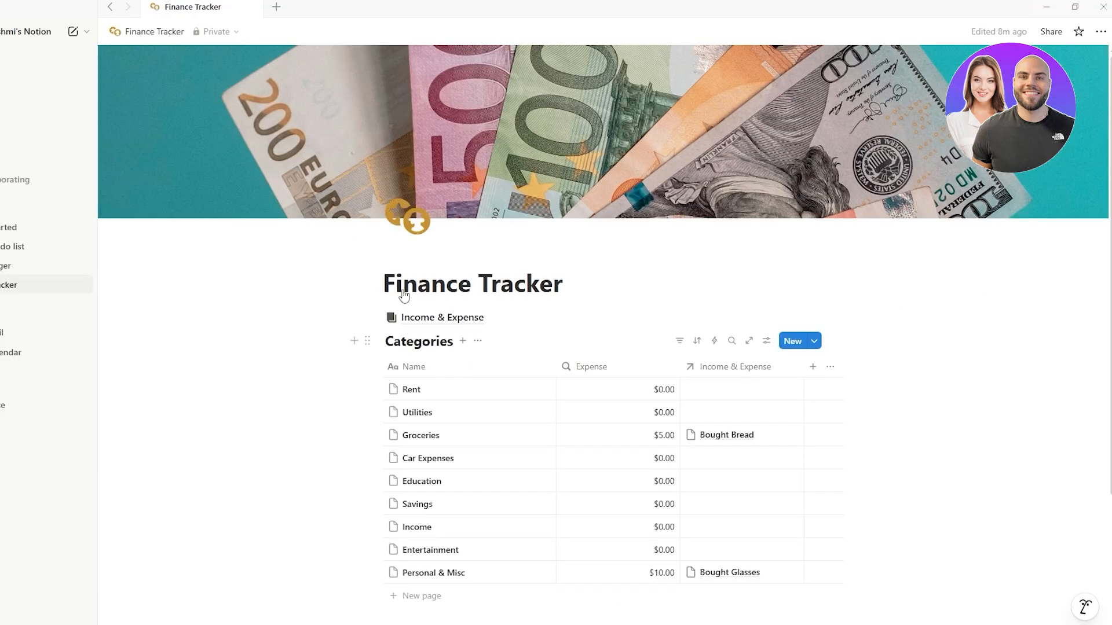
{"action": "scroll", "coordinate": [531, 330], "scroll_direction": "down", "scroll_amount": 3}
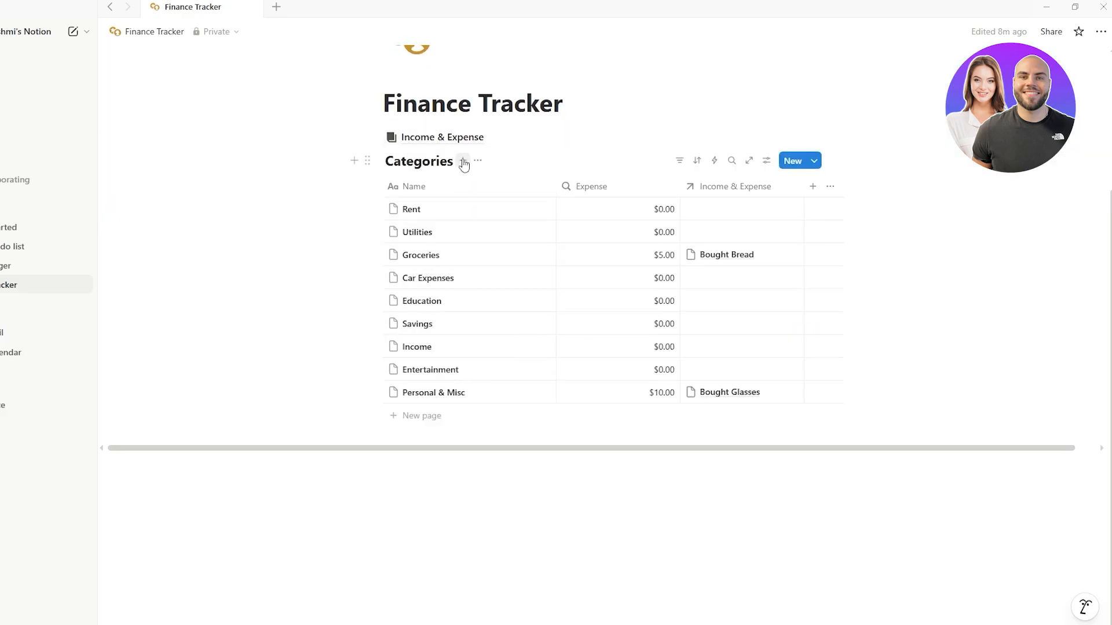
{"action": "left_click", "coordinate": [367, 161]}
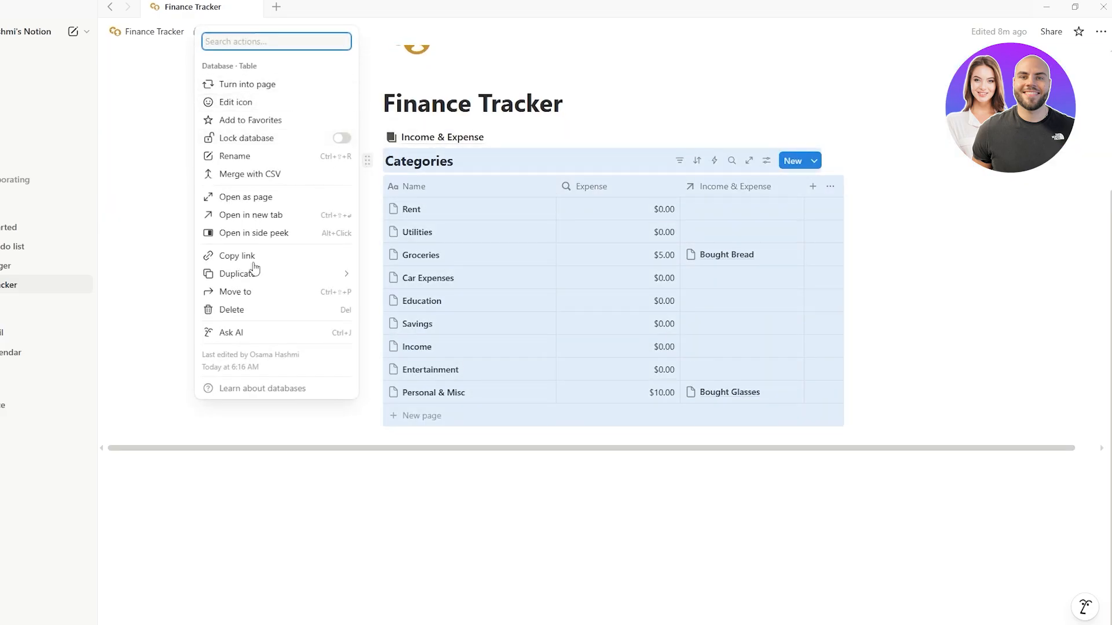
{"action": "left_click", "coordinate": [418, 227]}
{"action": "left_click", "coordinate": [463, 160]}
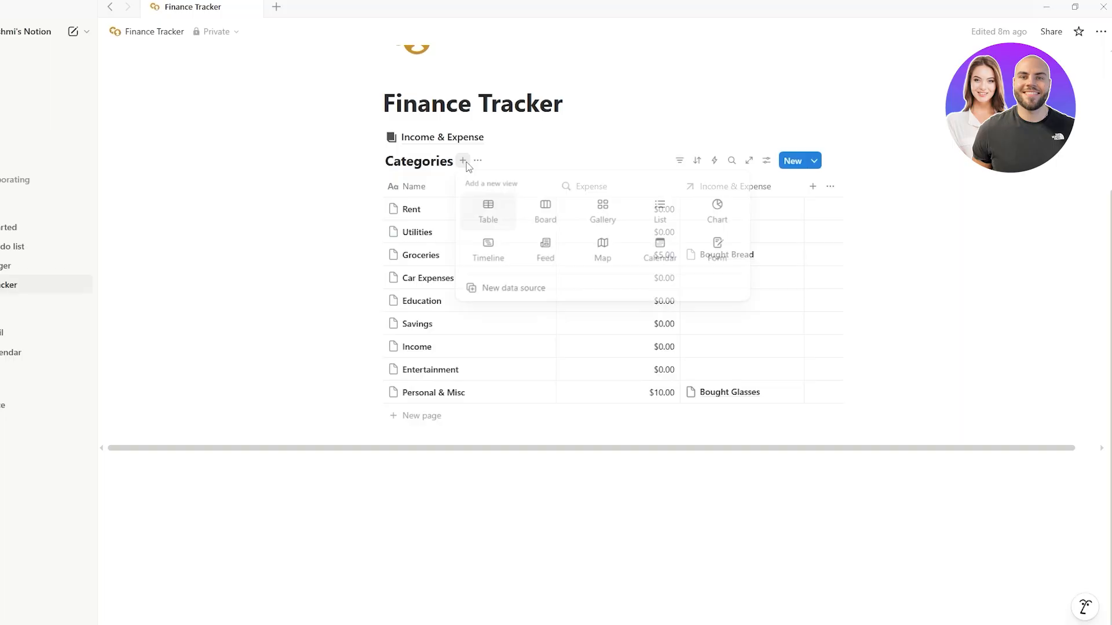
{"action": "left_click", "coordinate": [625, 221]}
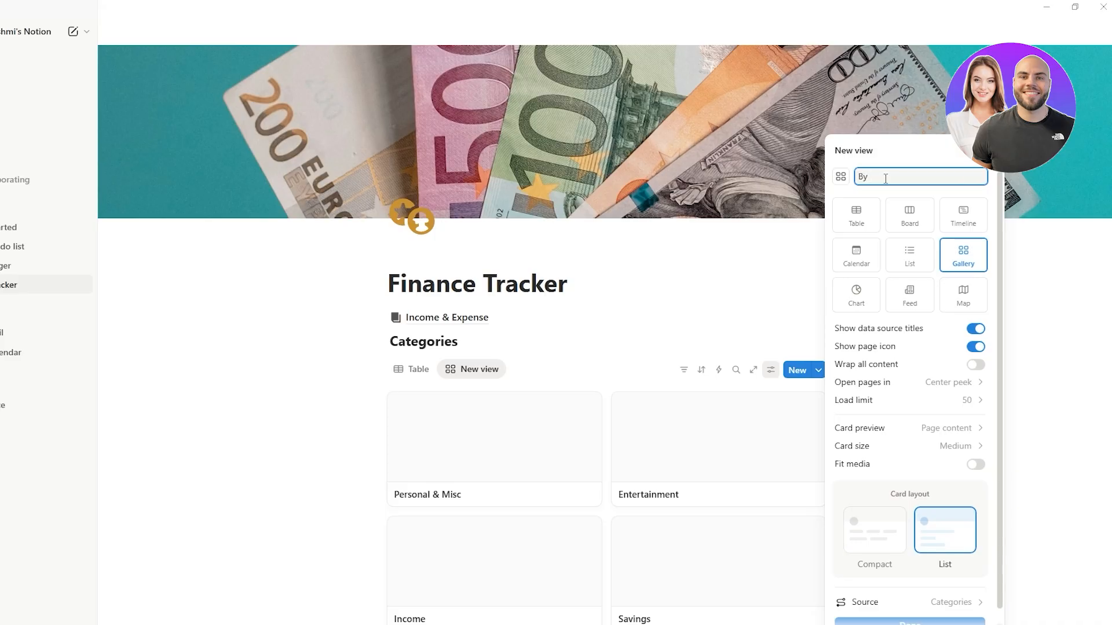
{"action": "type", "text": "By Category"}
{"action": "left_click", "coordinate": [396, 440]}
- Show the Expense property on the Categories gallery cards and set the card preview to None
{"action": "scroll", "coordinate": [769, 291], "scroll_direction": "down", "scroll_amount": 2}
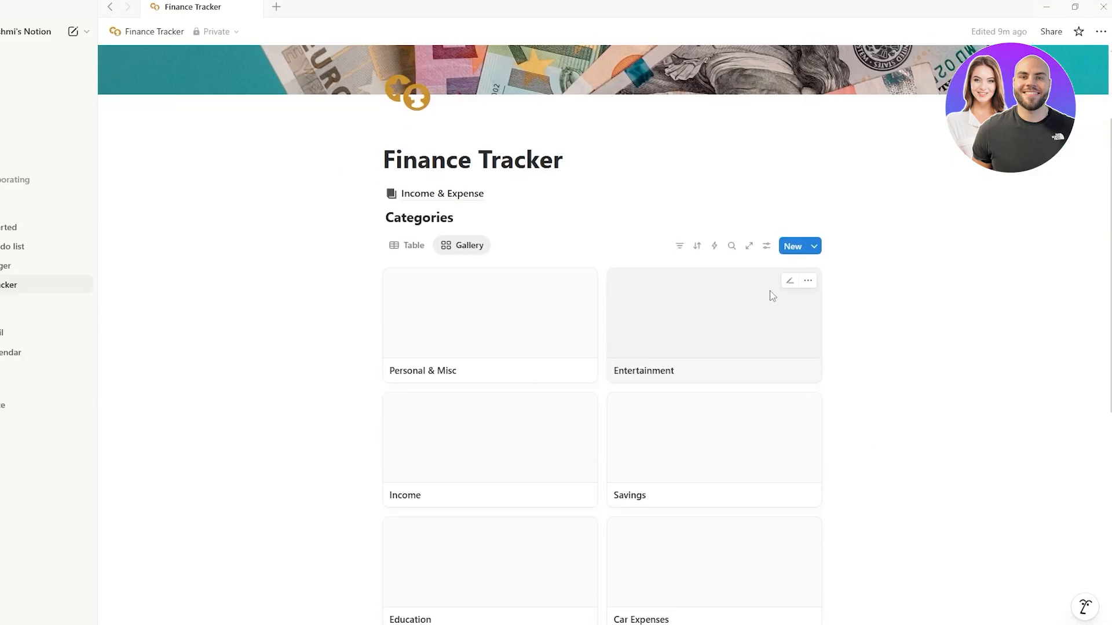
{"action": "left_click", "coordinate": [464, 251]}
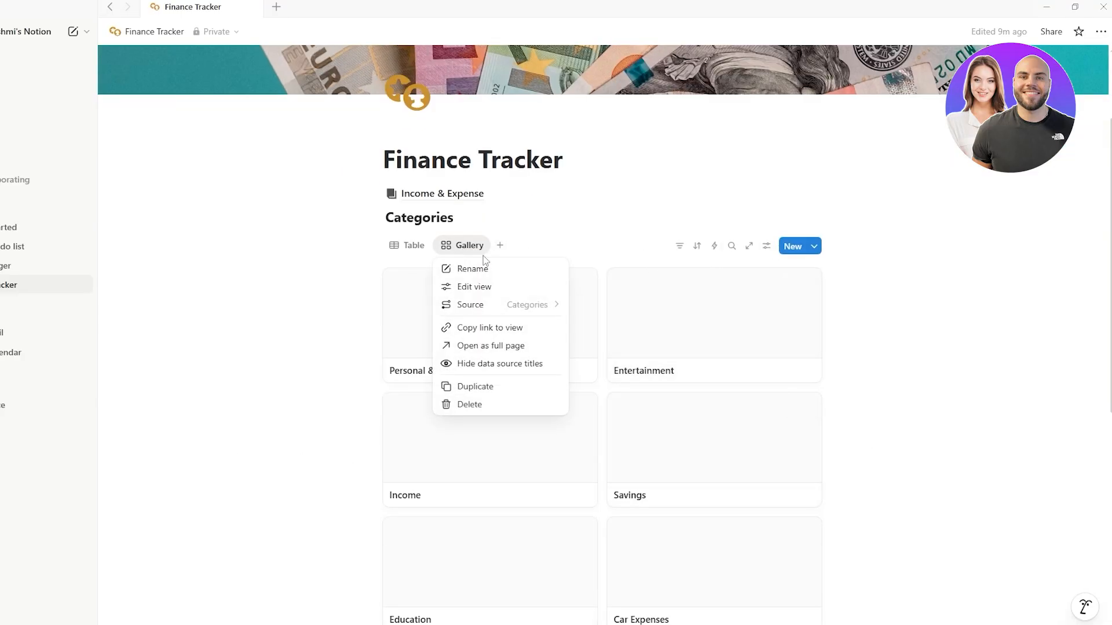
{"action": "left_click", "coordinate": [474, 286]}
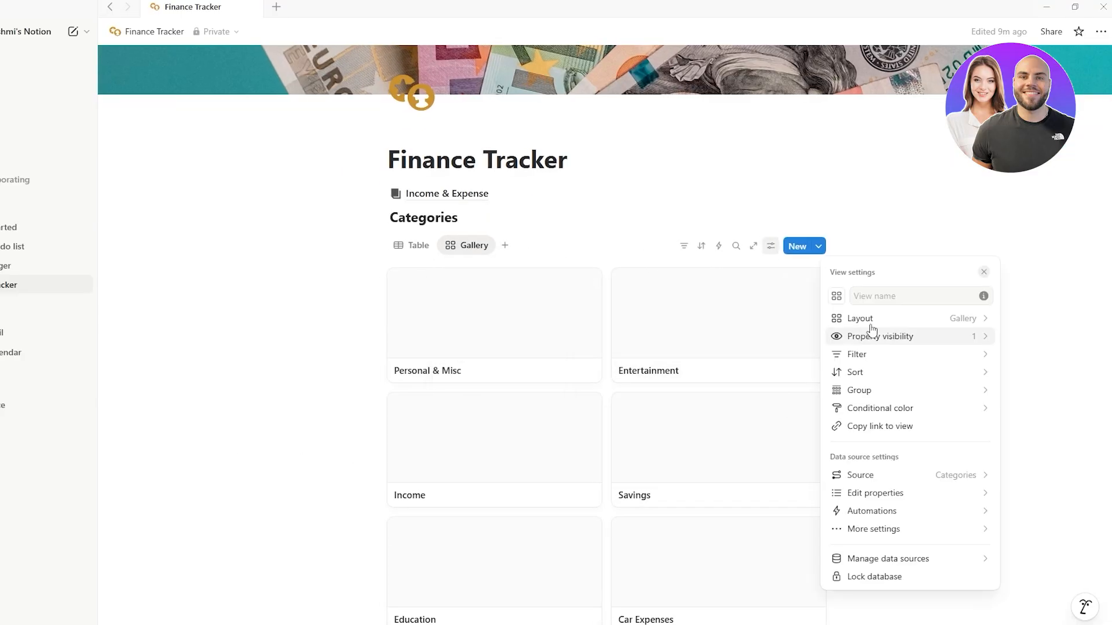
{"action": "left_click", "coordinate": [872, 319]}
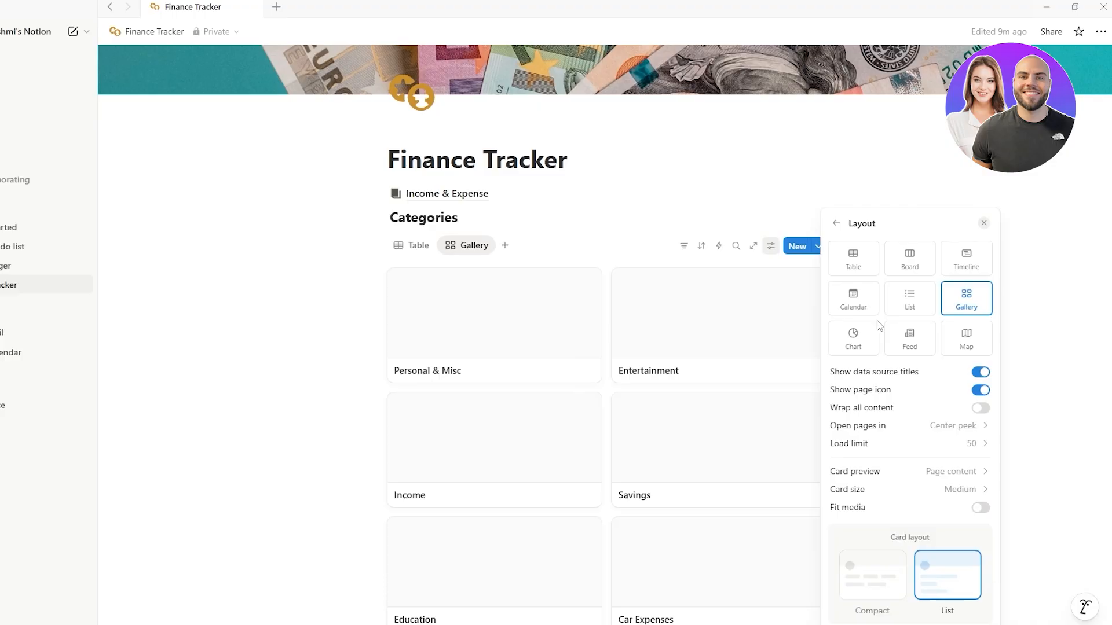
{"action": "left_click", "coordinate": [877, 585]}
{"action": "left_click", "coordinate": [925, 541]}
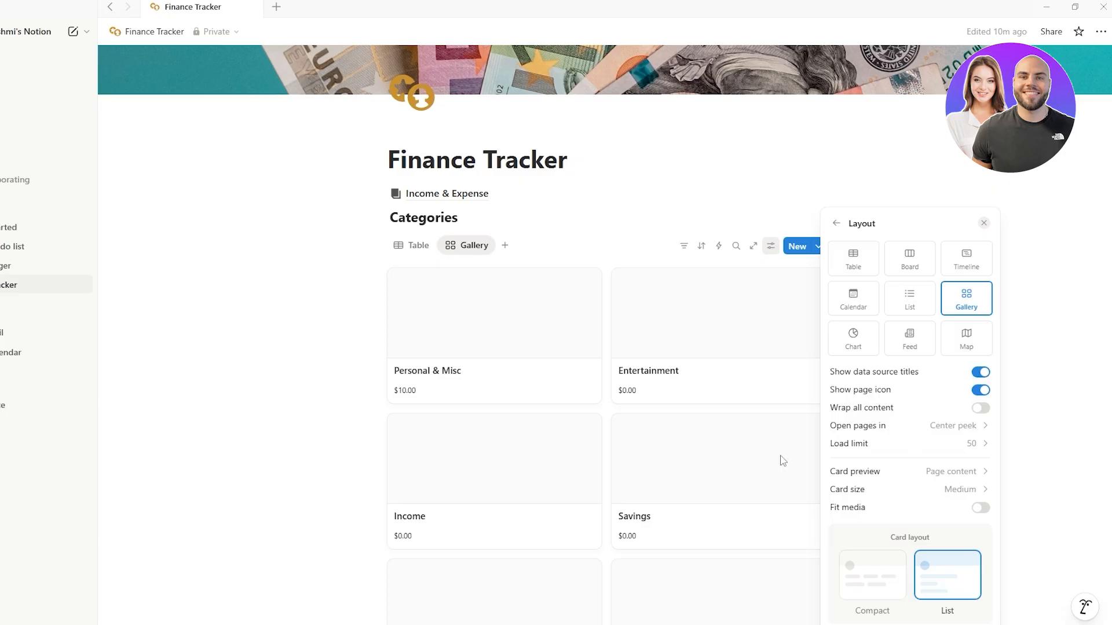
{"action": "left_click", "coordinate": [880, 472]}
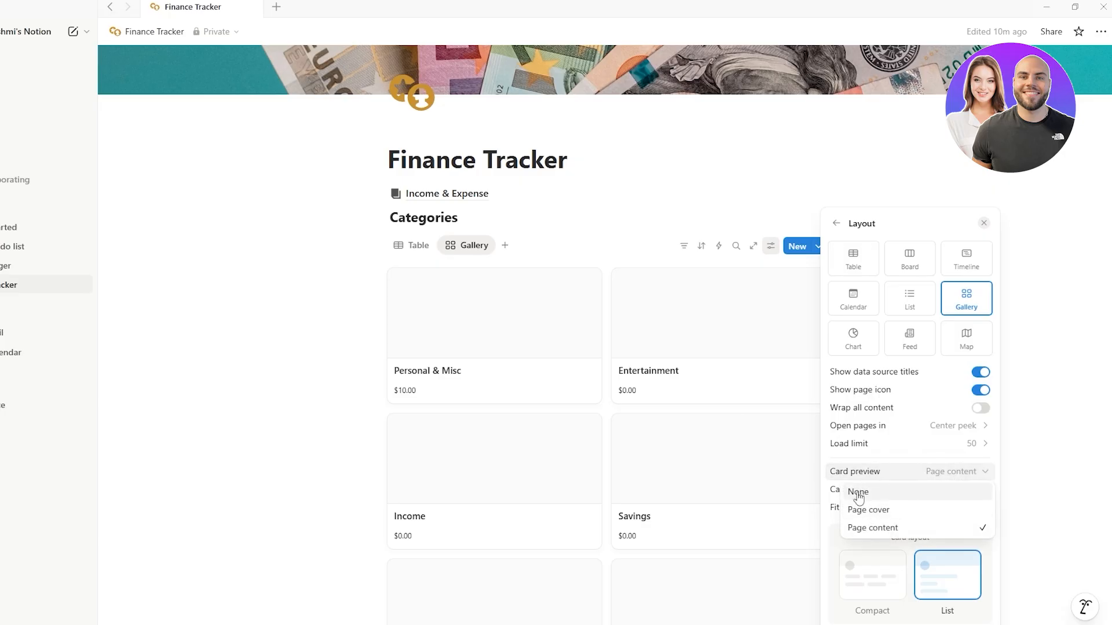
{"action": "left_click", "coordinate": [865, 492]}
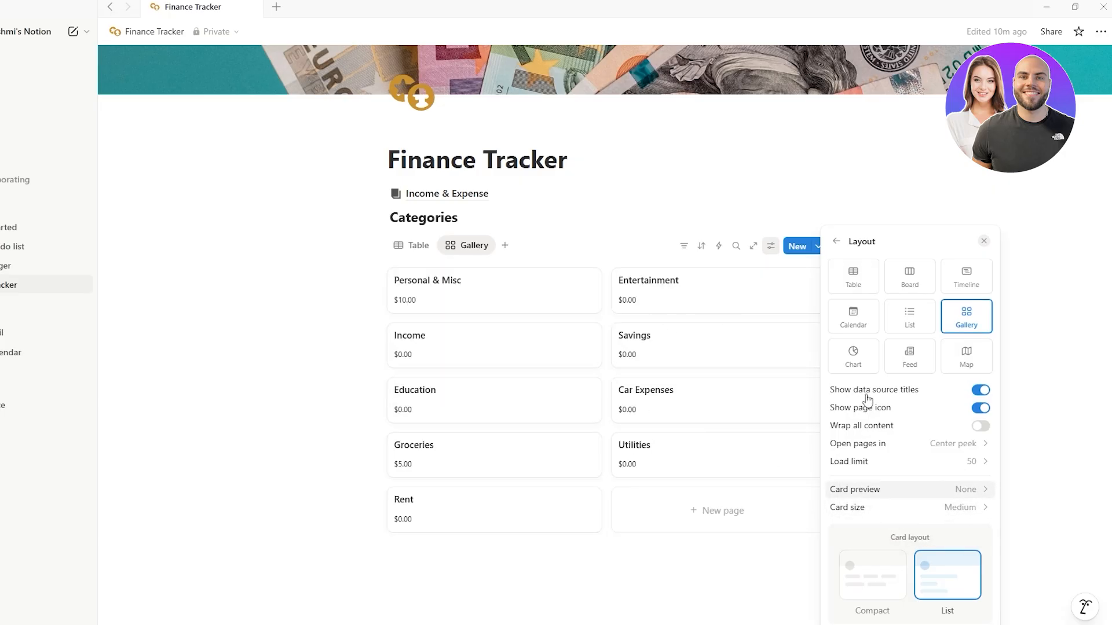
- Hide the Expense property in the Categories gallery, show it again, and close the view settings
{"action": "left_click", "coordinate": [835, 242]}
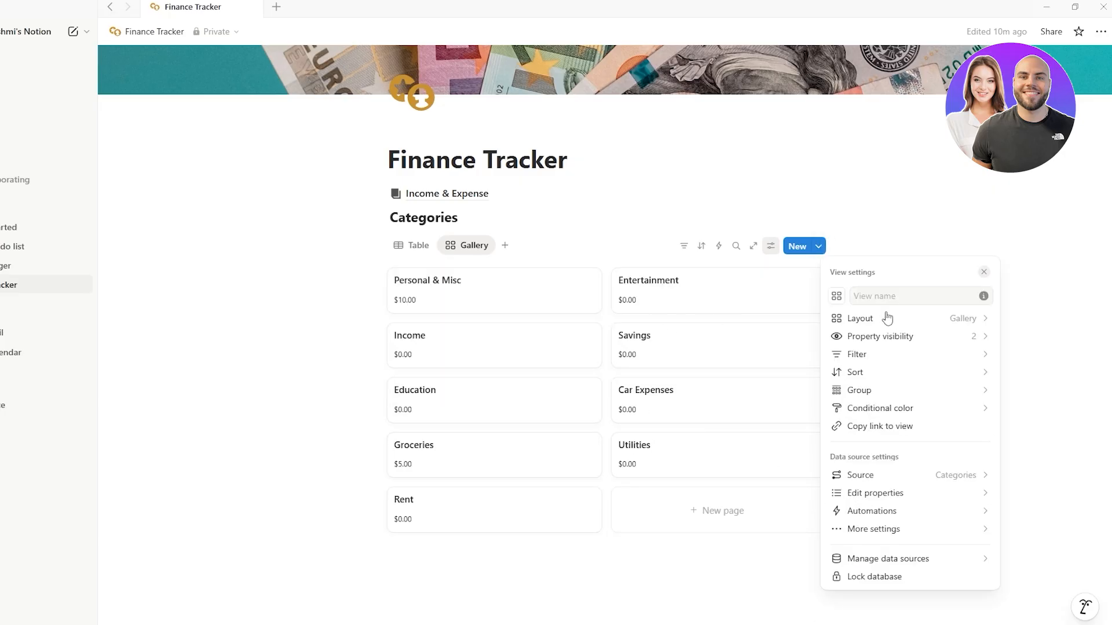
{"action": "left_click", "coordinate": [871, 342]}
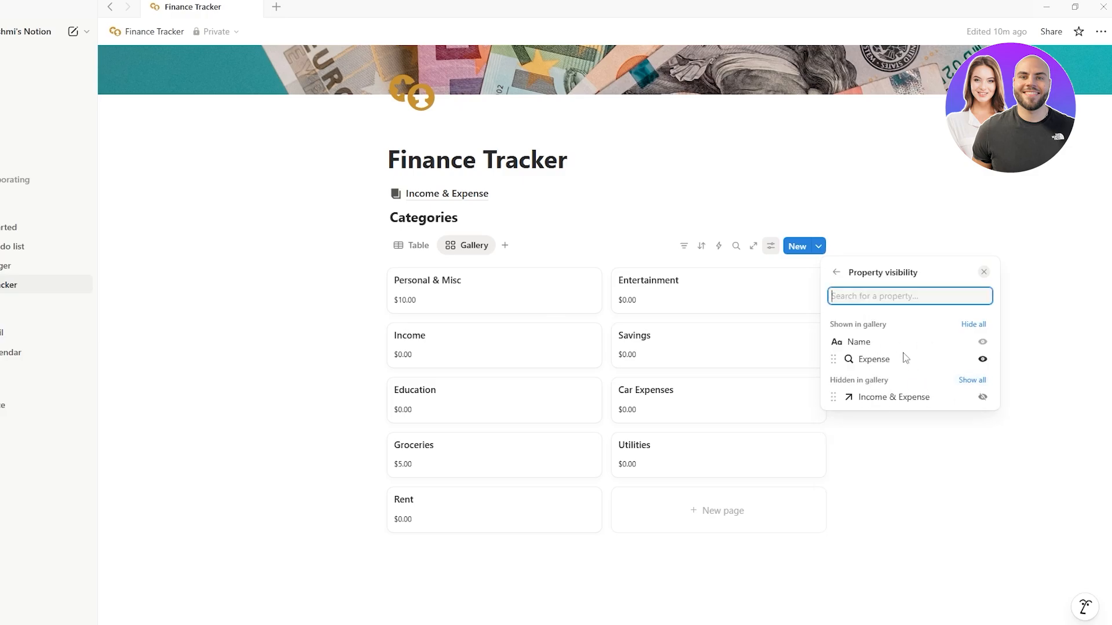
{"action": "left_click", "coordinate": [983, 359]}
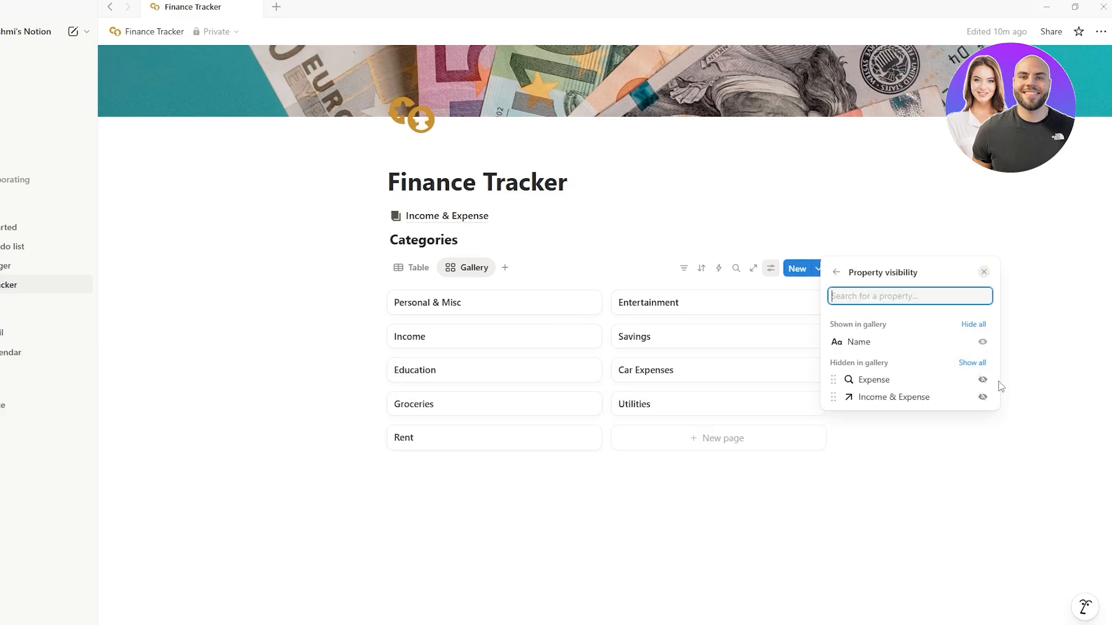
{"action": "left_click", "coordinate": [983, 380]}
{"action": "left_click", "coordinate": [934, 487]}
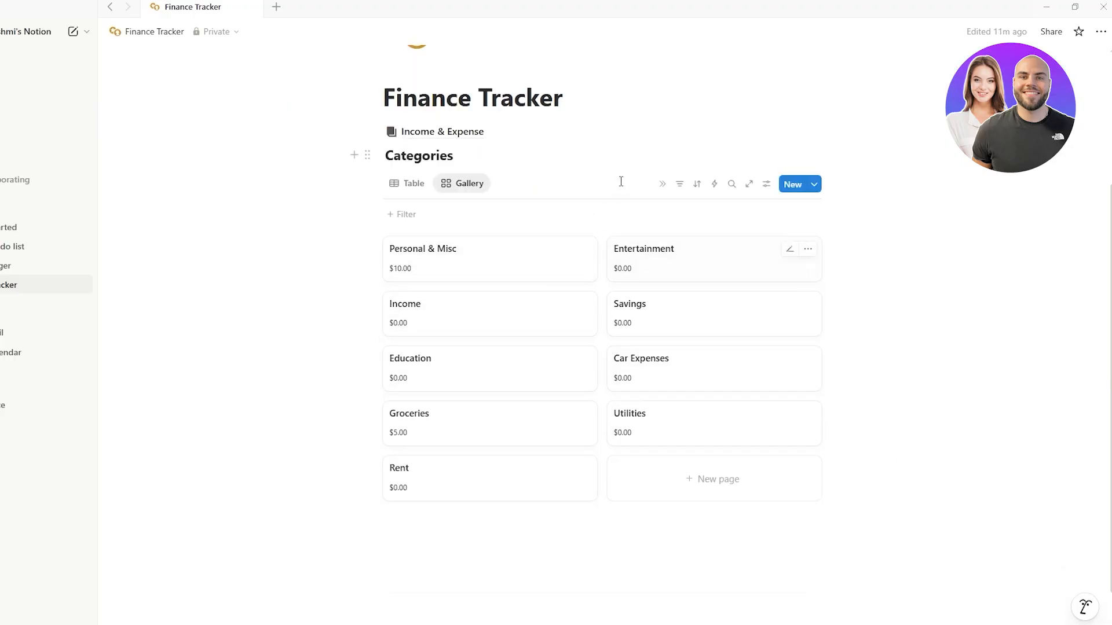
- Filter the Categories gallery to entries with Expense greater than 0
{"action": "left_click", "coordinate": [679, 183]}
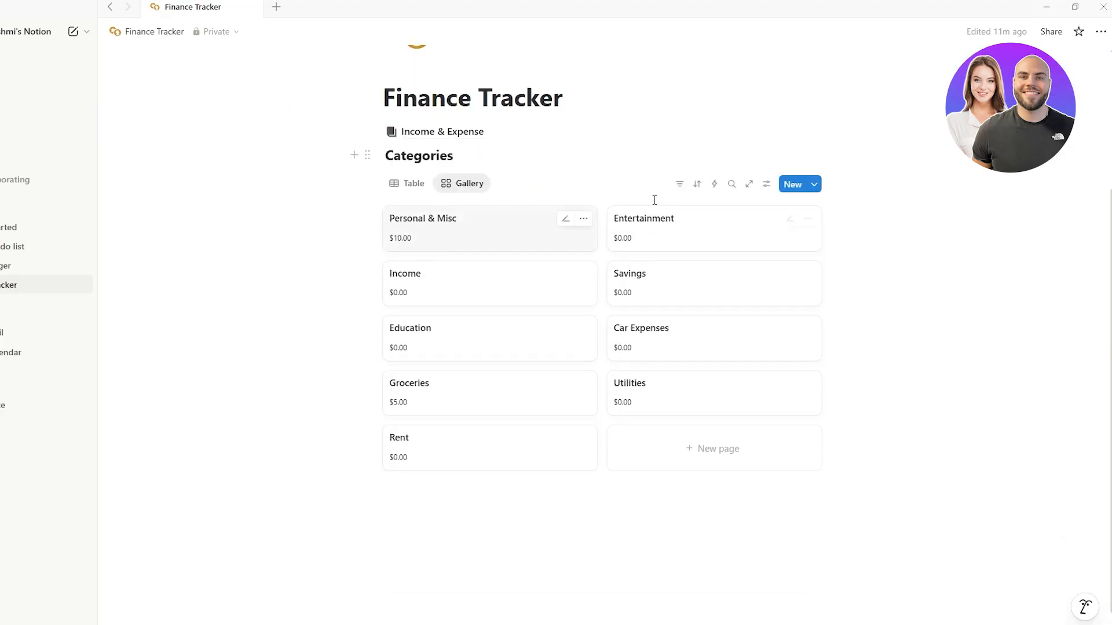
{"action": "left_click", "coordinate": [682, 185]}
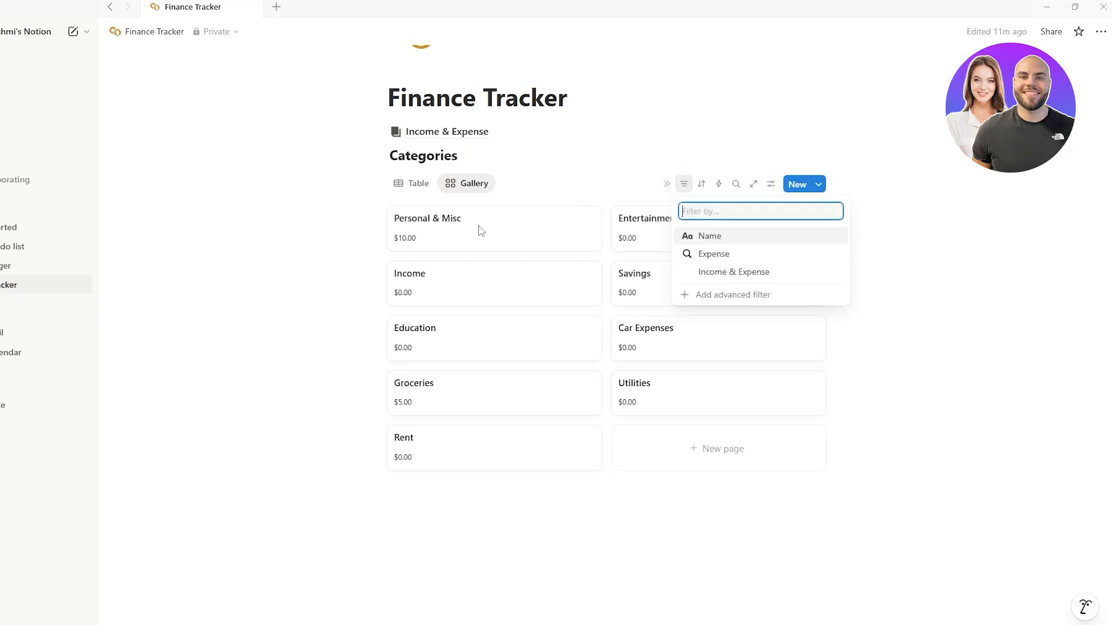
{"action": "left_click", "coordinate": [713, 255]}
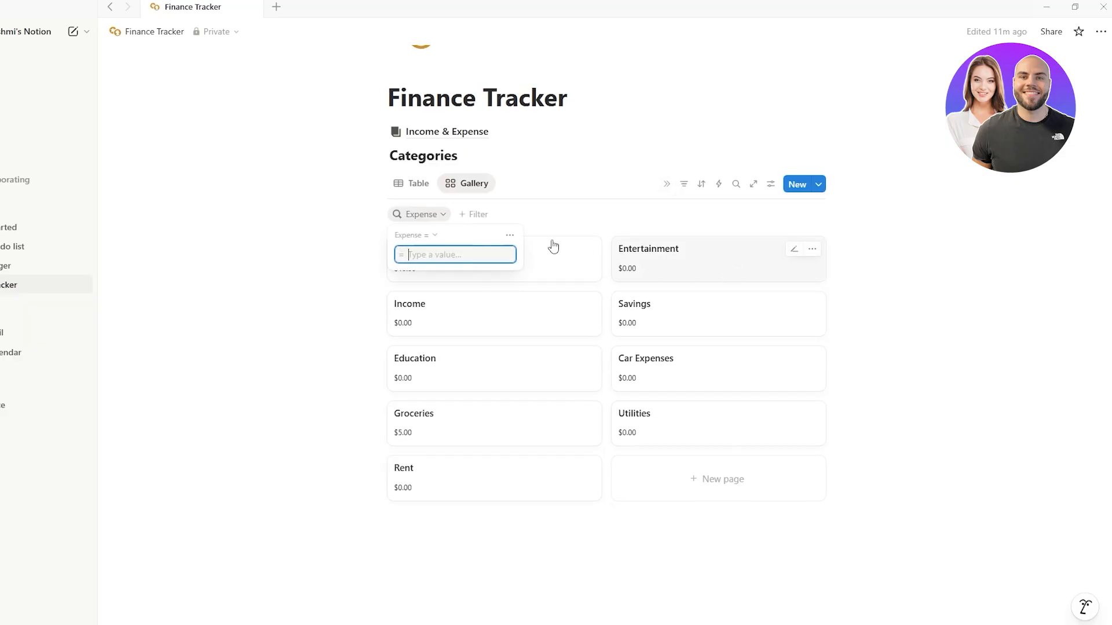
{"action": "left_click", "coordinate": [432, 238]}
{"action": "left_click", "coordinate": [446, 290]}
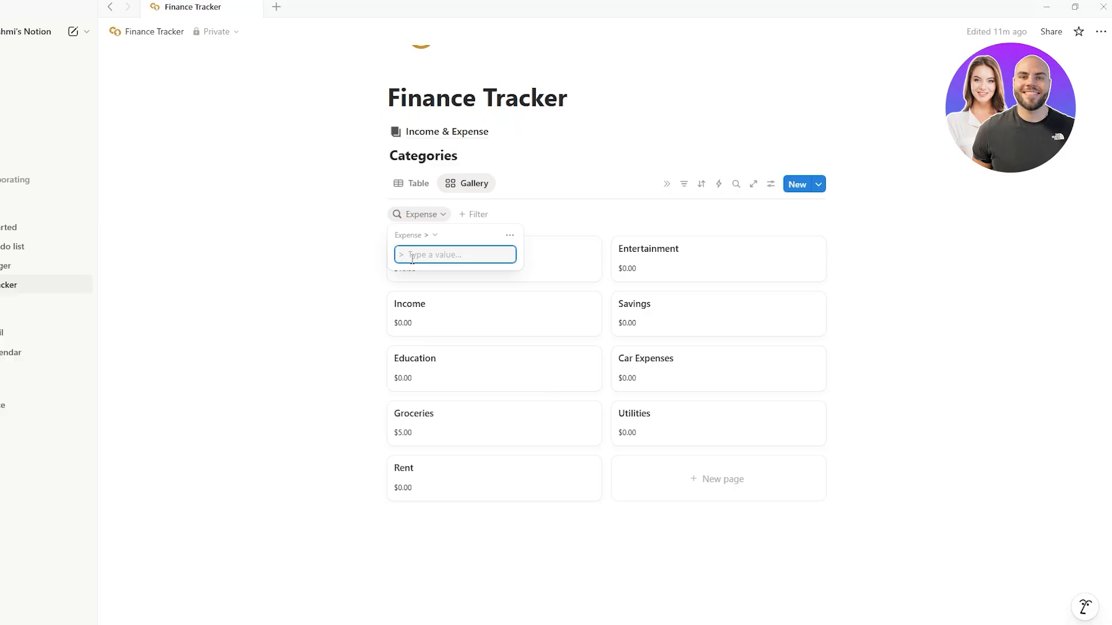
{"action": "type", "text": "0"}
{"action": "key", "text": "Escape"}
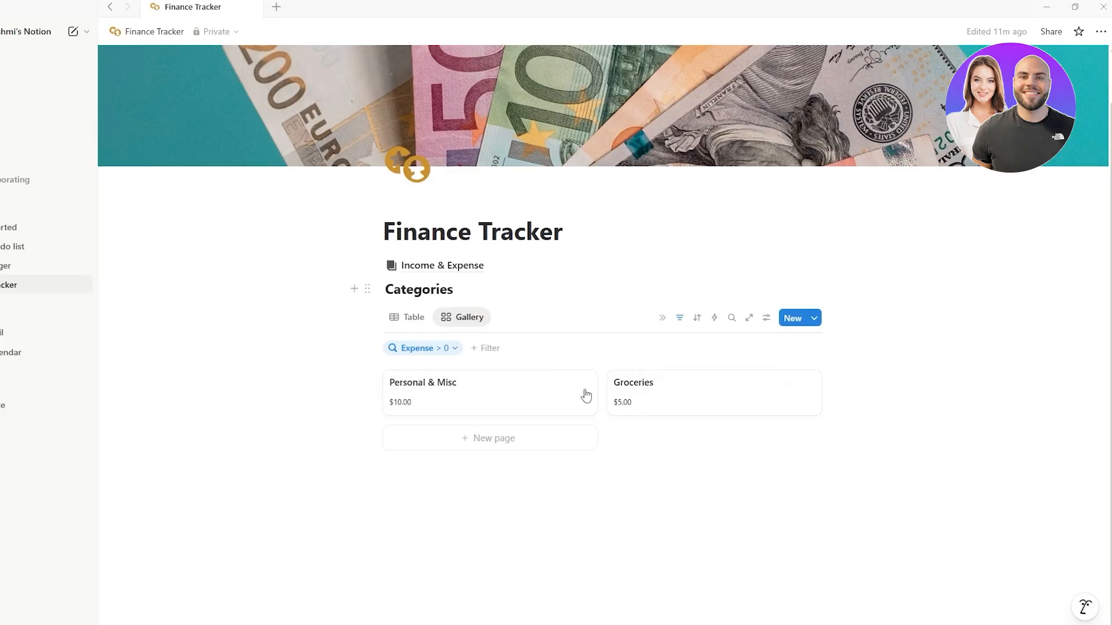
- Turn the inline Categories database into a page and place the cursor on the empty line below it
{"action": "left_click_drag", "start_coordinate": [799, 442], "coordinate": [497, 265]}
{"action": "left_click", "coordinate": [367, 268]}
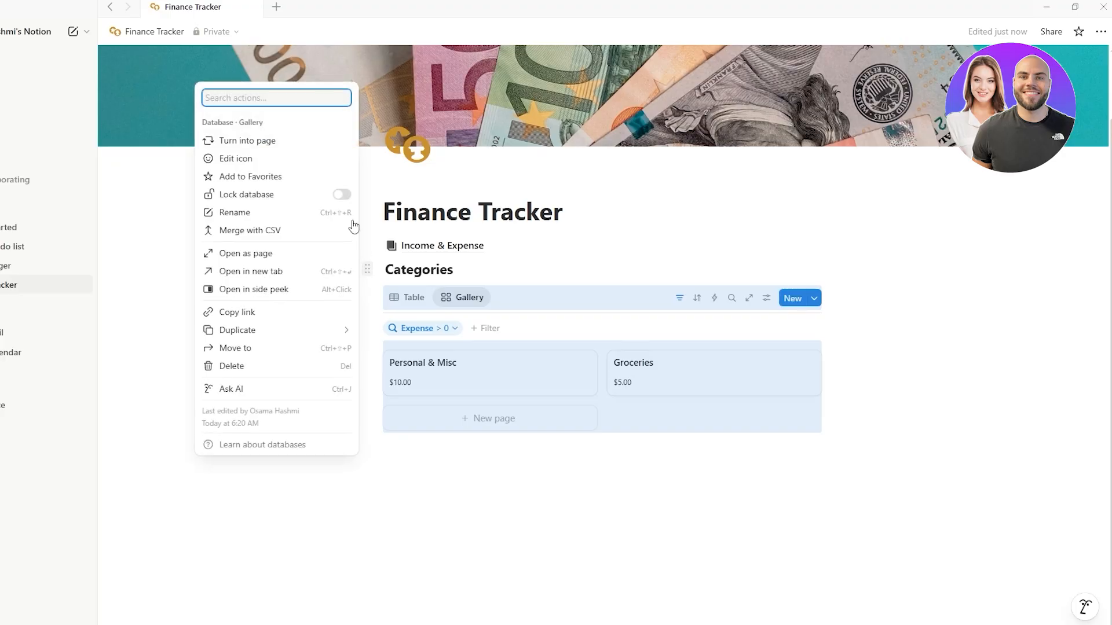
{"action": "left_click", "coordinate": [289, 141]}
{"action": "left_click", "coordinate": [412, 396]}
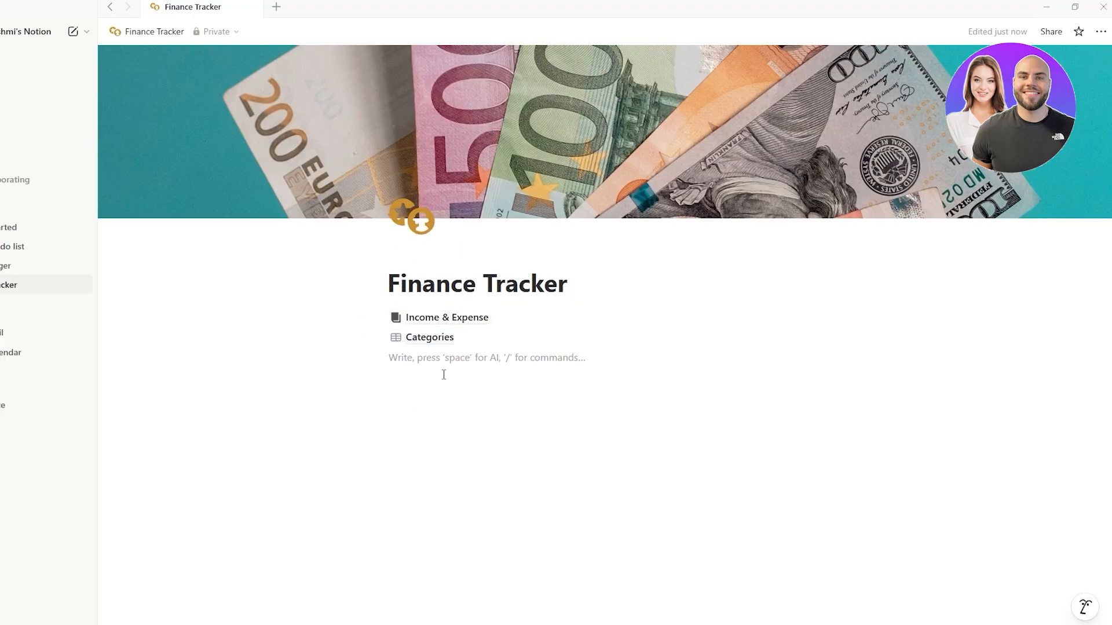
- Create a full-page database named Savings below Categories on the Finance Tracker page
{"action": "type", "text": "/"}
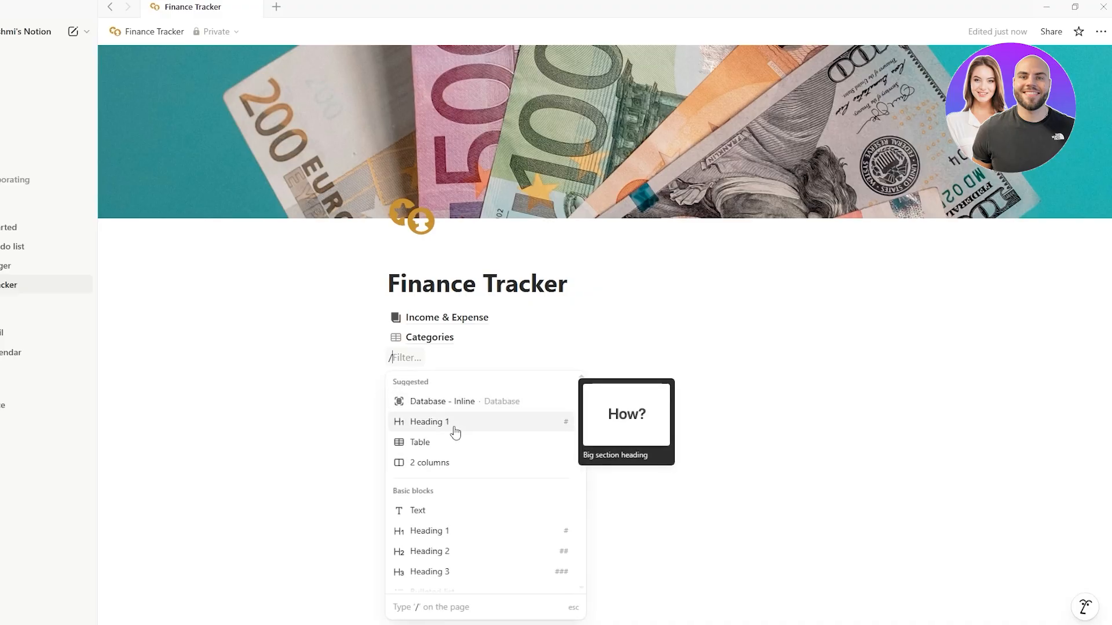
{"action": "type", "text": "data"}
{"action": "left_click", "coordinate": [509, 422]}
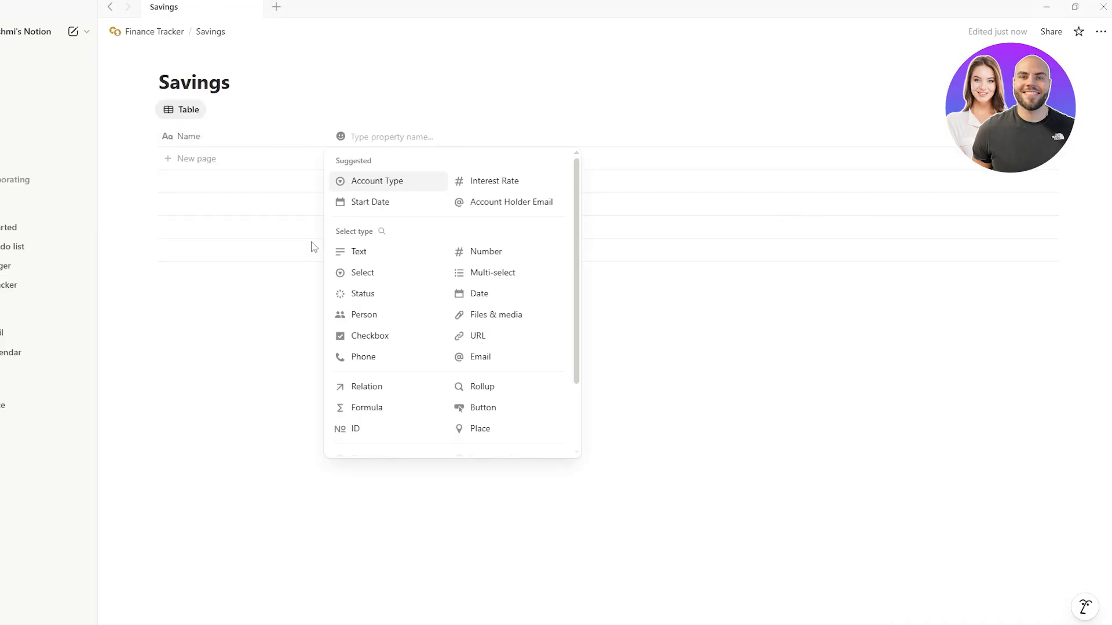
- Add a Date property to the Savings table
{"action": "left_click", "coordinate": [214, 225]}
{"action": "left_click", "coordinate": [375, 137]}
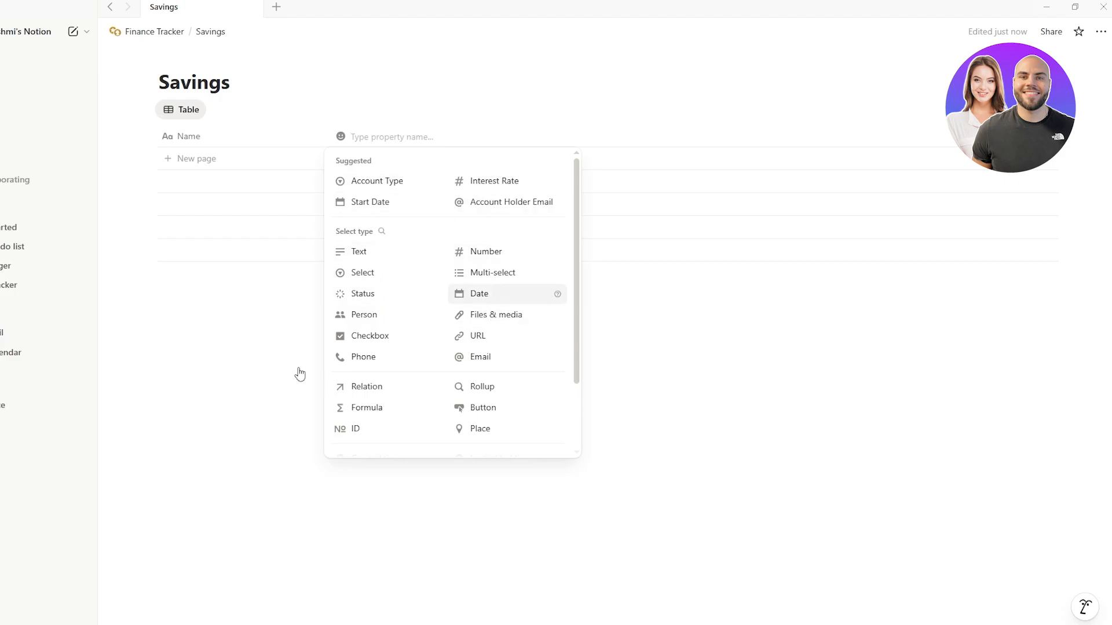
{"action": "key", "text": "Return"}
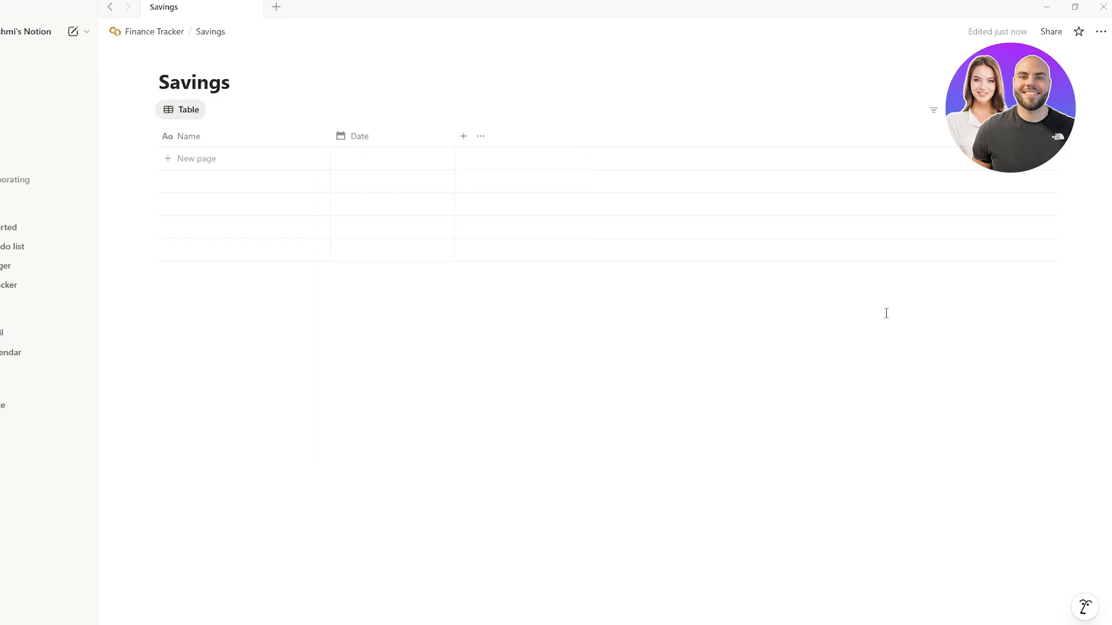
- Add a dollar-formatted Number property named Savings amount, fill a Monthly Savings entry with January 29, 2026 and $200.00, and return to Finance Tracker
{"action": "left_click", "coordinate": [463, 136]}
{"action": "left_click", "coordinate": [620, 182]}
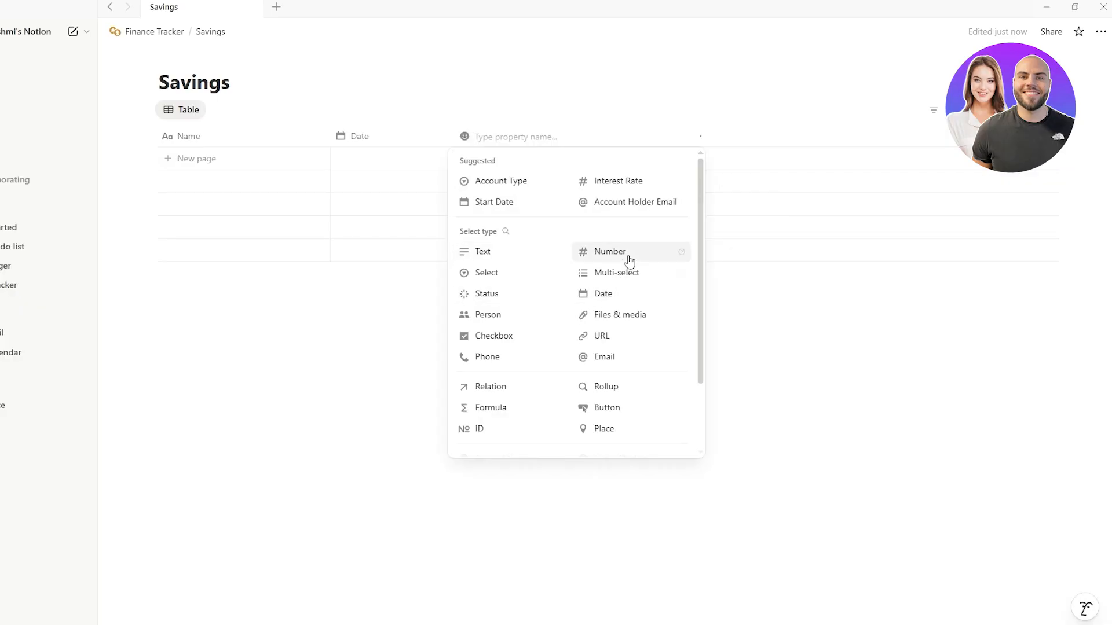
{"action": "left_click", "coordinate": [629, 260]}
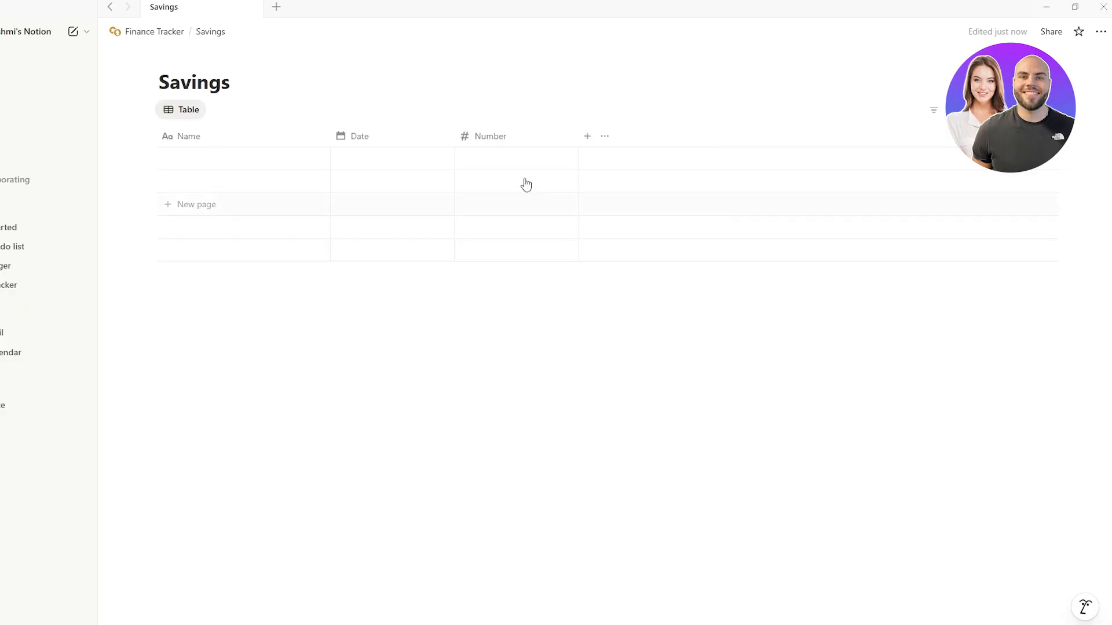
{"action": "left_click", "coordinate": [501, 139]}
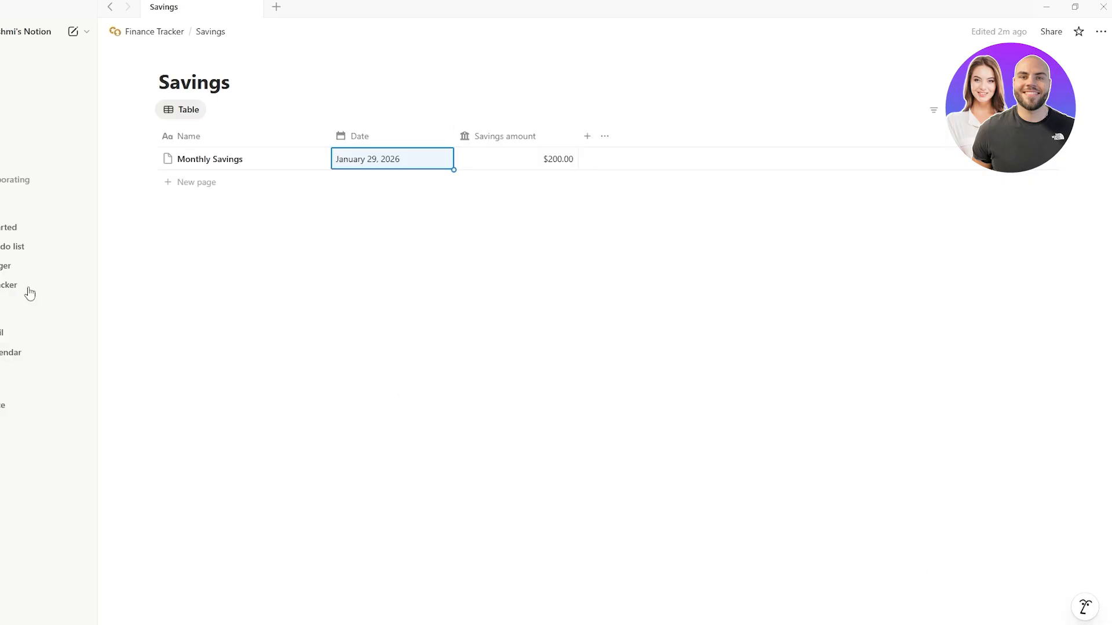
{"action": "left_click", "coordinate": [169, 33]}
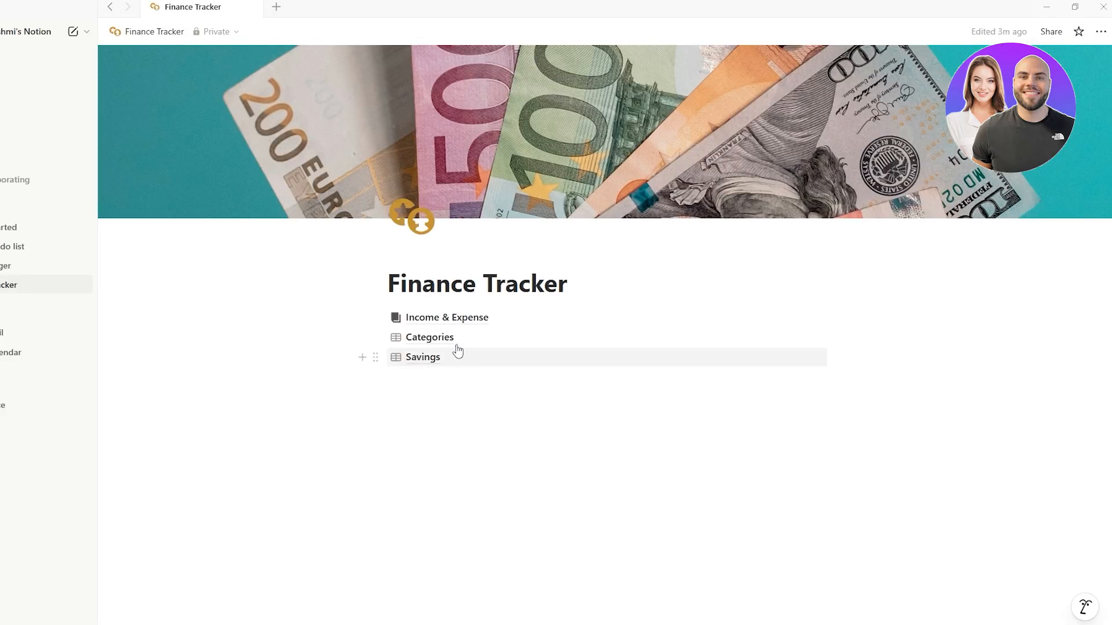
- Review the category list in the Categories database's Table view and go back to the Finance Tracker page
{"action": "left_click", "coordinate": [443, 339]}
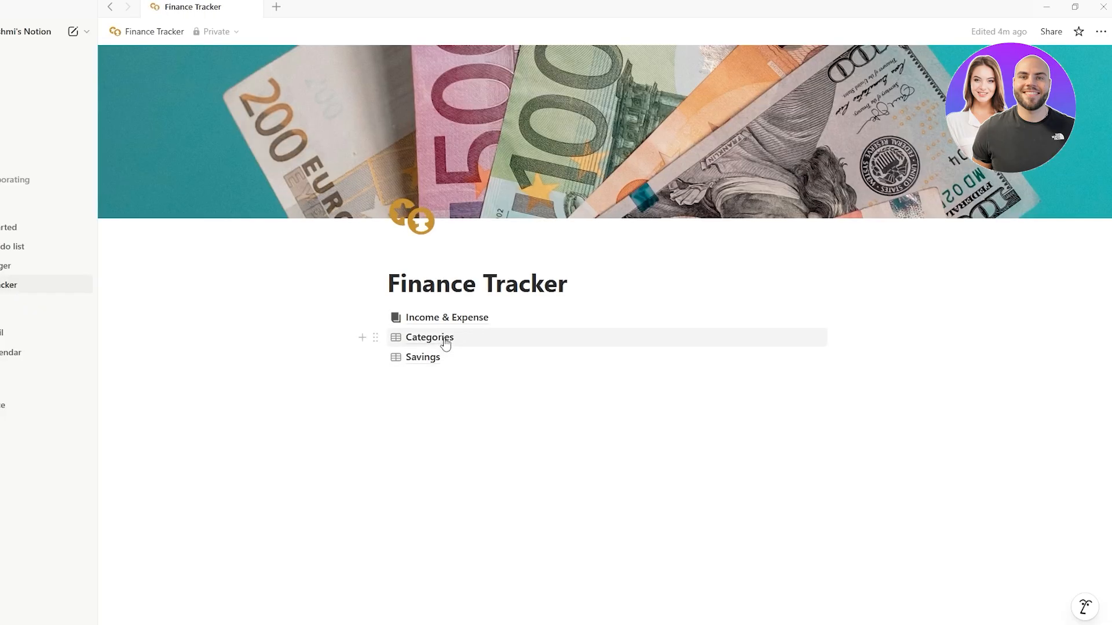
{"action": "left_click", "coordinate": [436, 339]}
{"action": "left_click", "coordinate": [200, 111]}
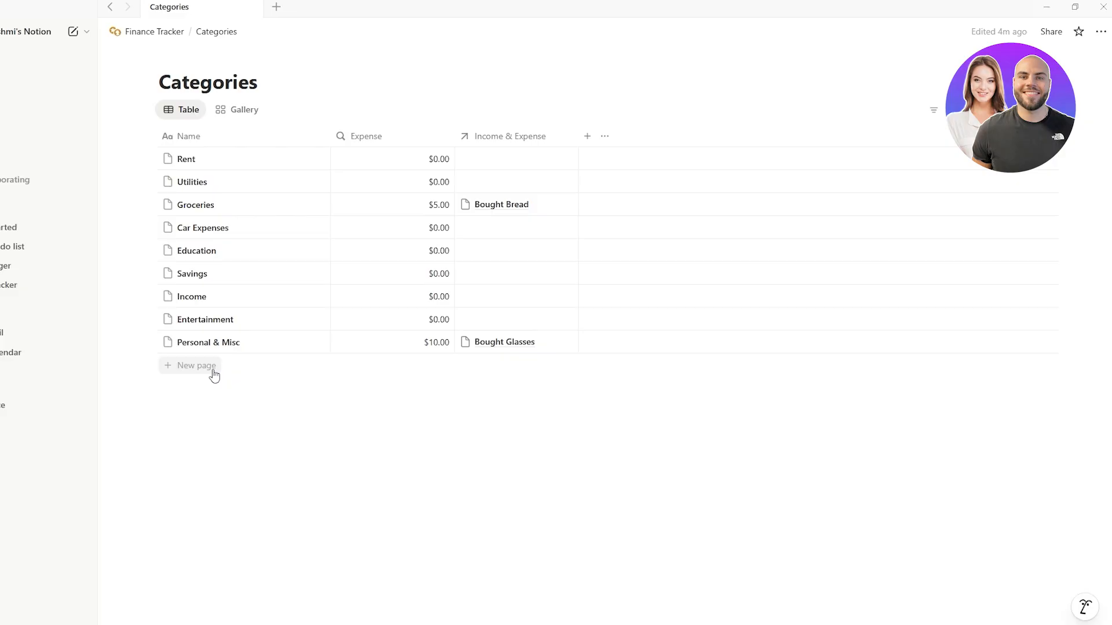
{"action": "left_click", "coordinate": [134, 33]}
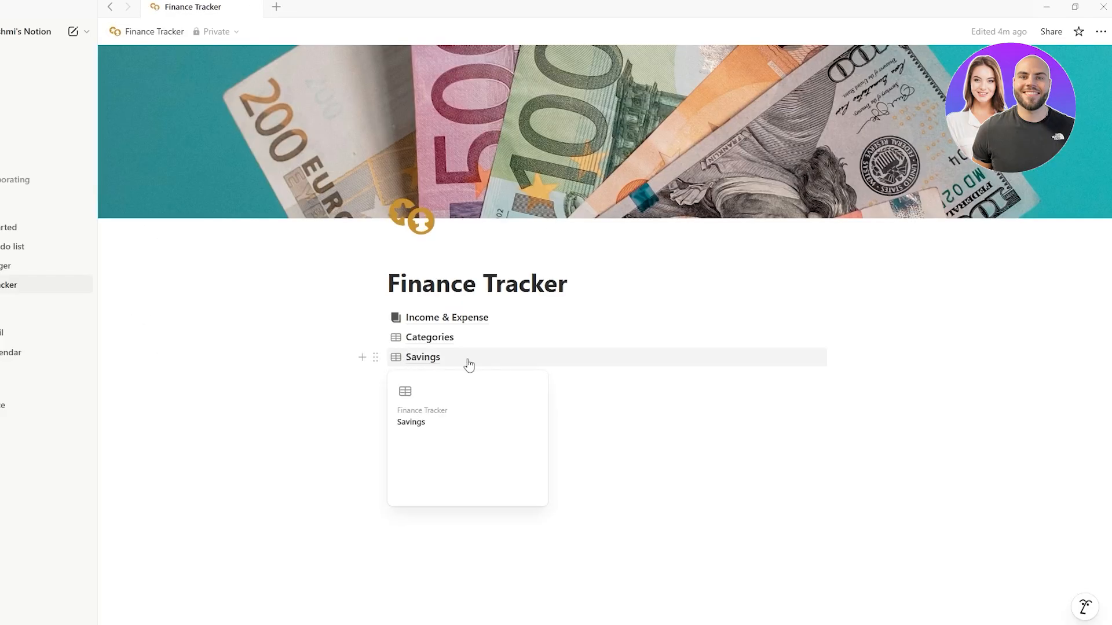
- Review the Expense and Income views of the Income & Expense database and go back to the Finance Tracker page
{"action": "left_click", "coordinate": [467, 320]}
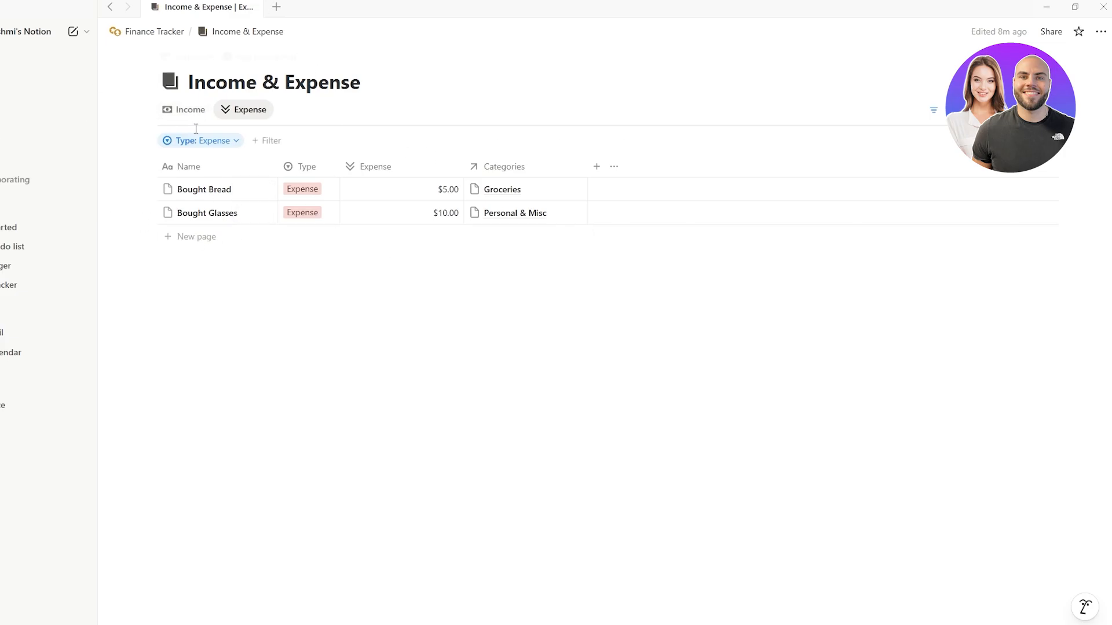
{"action": "left_click", "coordinate": [189, 110]}
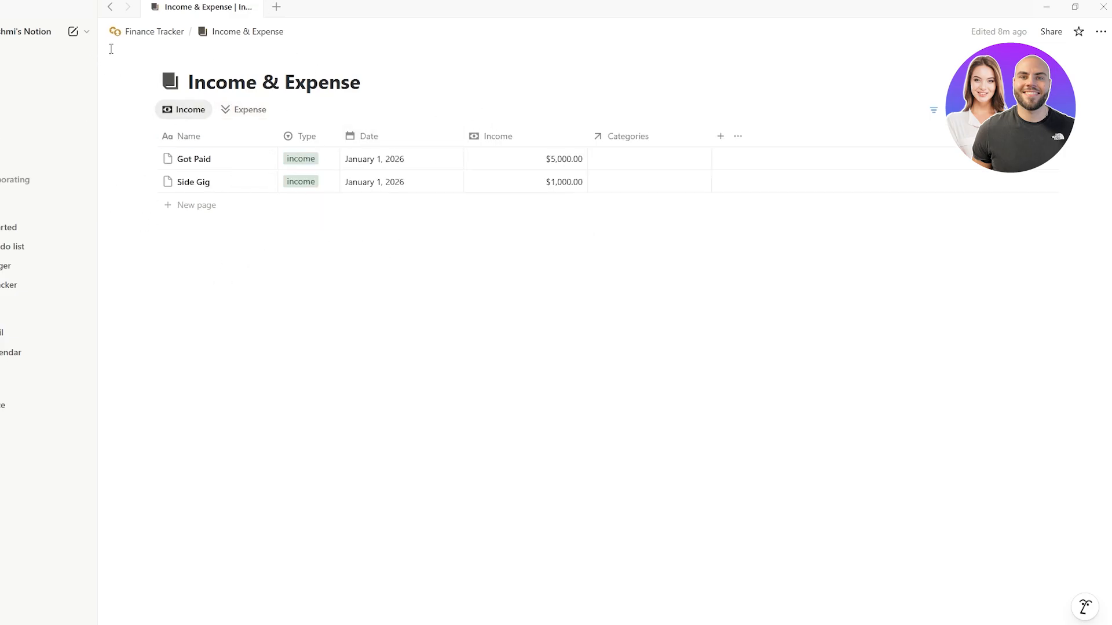
{"action": "left_click", "coordinate": [145, 32]}
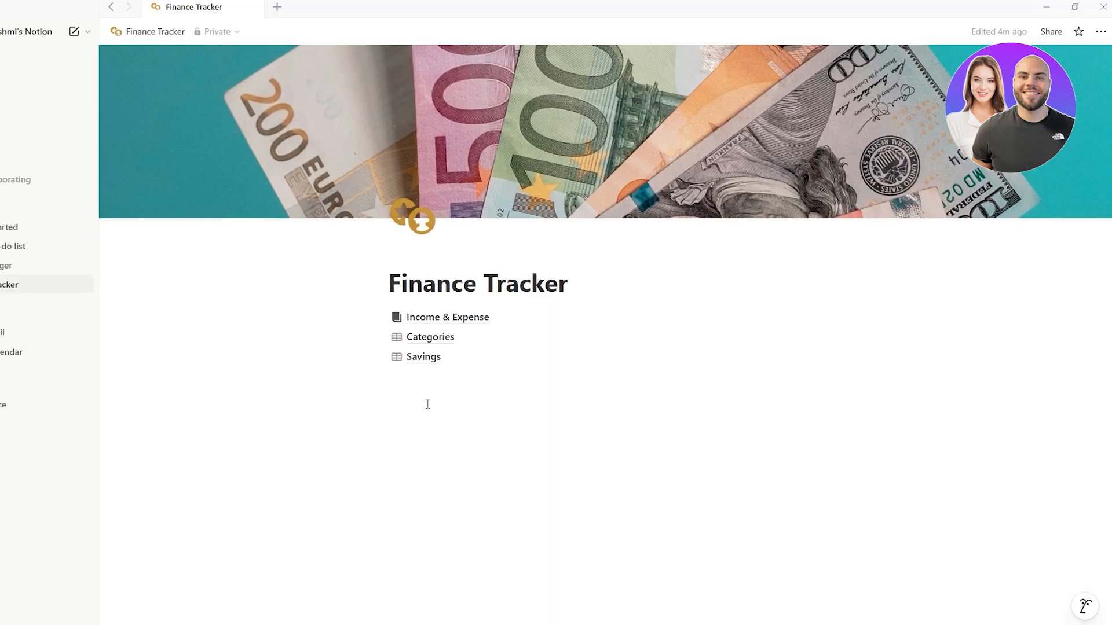